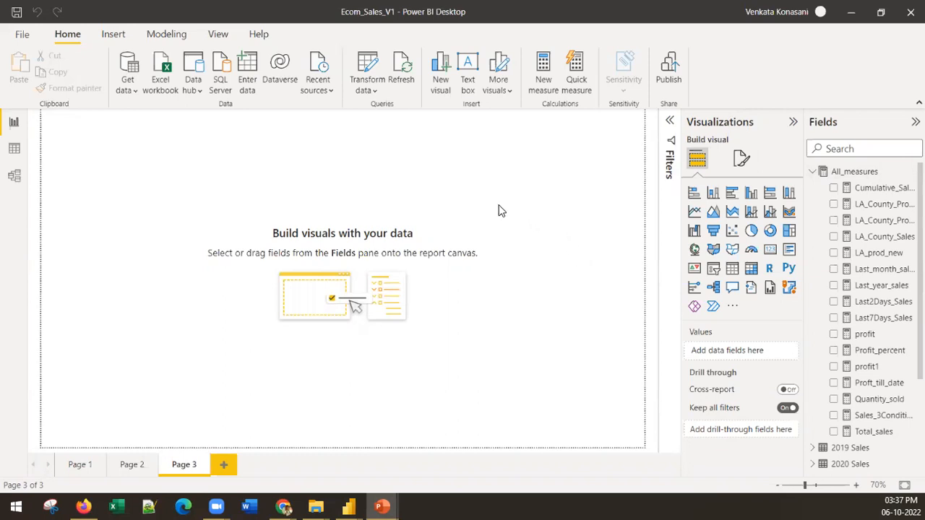
Collapse the All_measures table and rename the blank report page Page 3 as Sales Dashboard
click(812, 172)
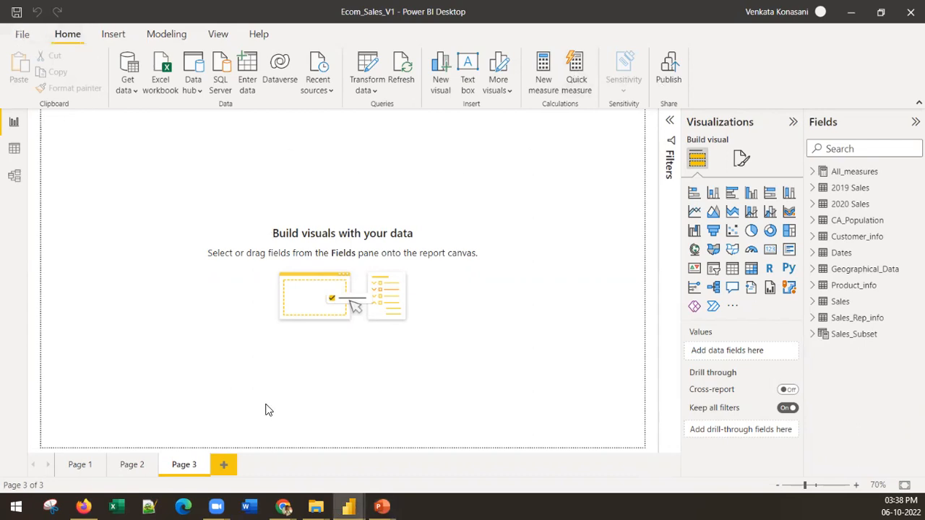
right_click(185, 466)
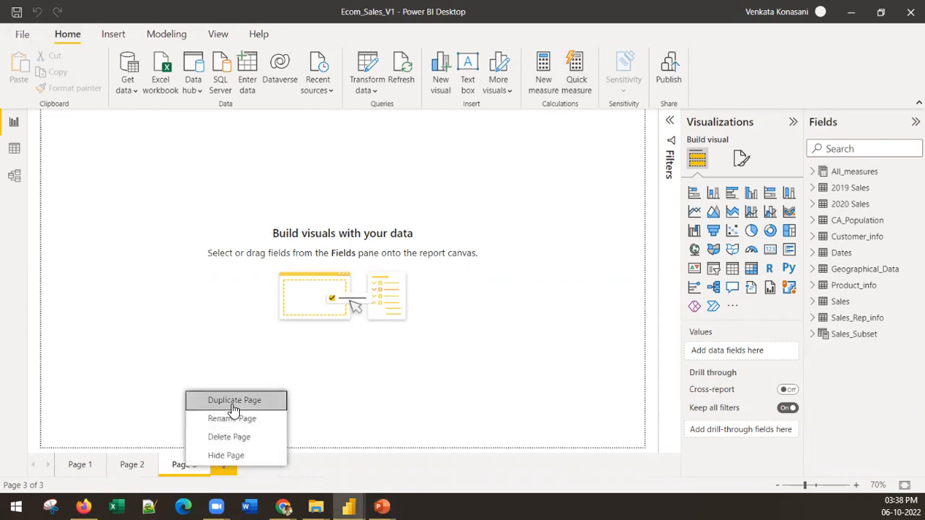
click(232, 419)
text(D)
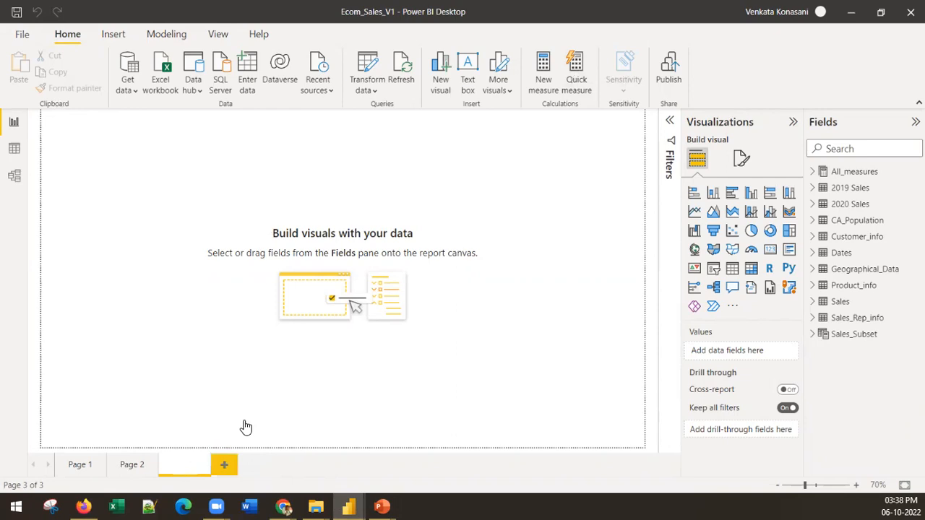
text(ales Dashboard)
key(Return)
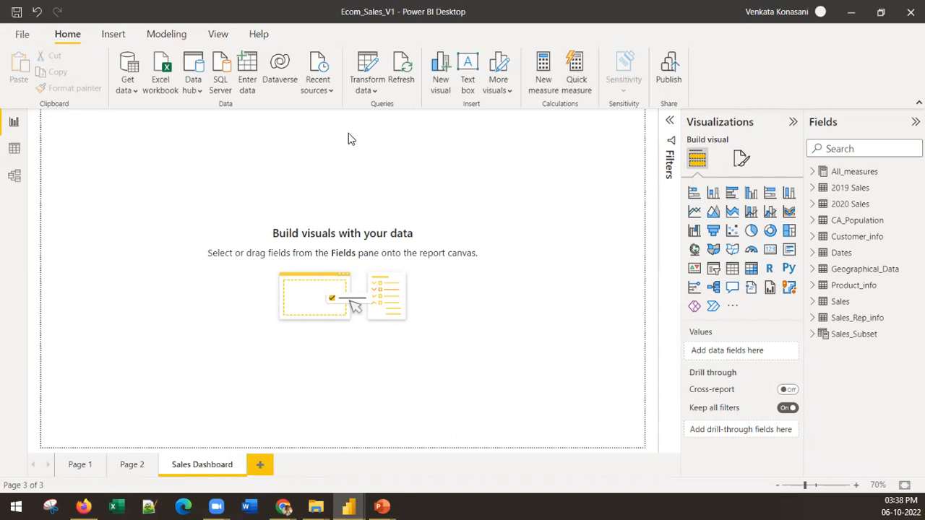
Insert a text box stretched as a thin banner across the top of the page, containing the heading Sales Analysis
click(114, 36)
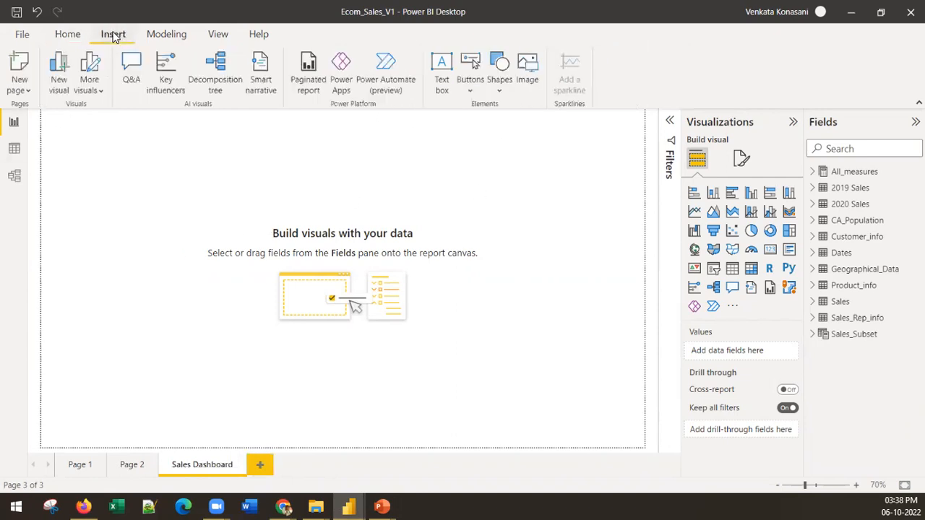
click(441, 73)
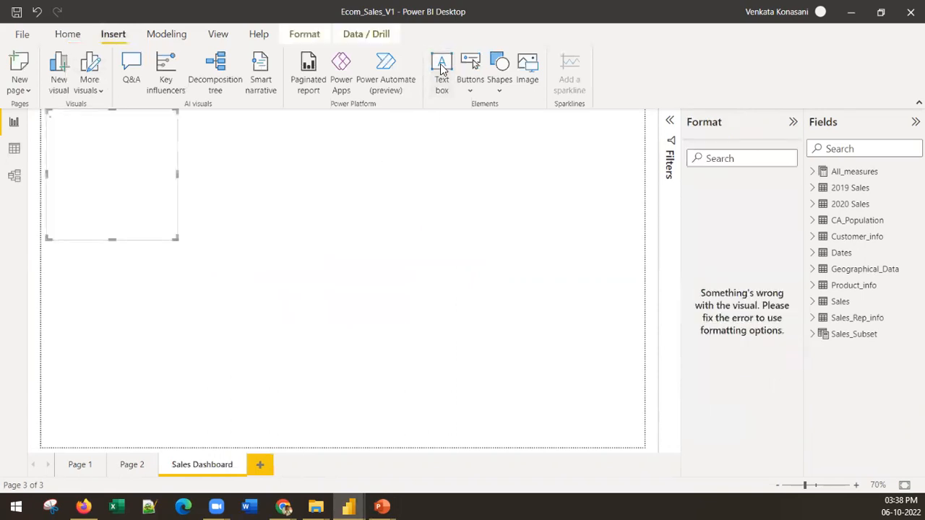
drag(176, 237, 648, 139)
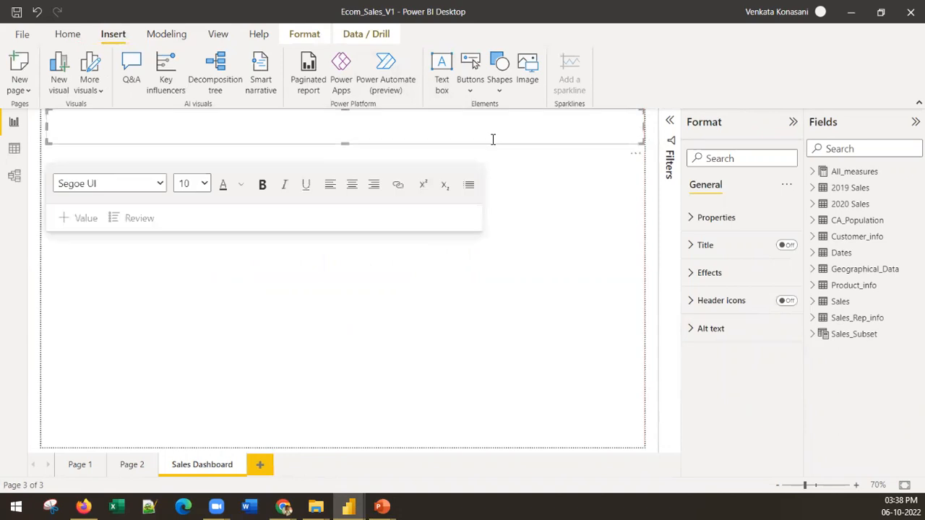
text(Sales Analysis)
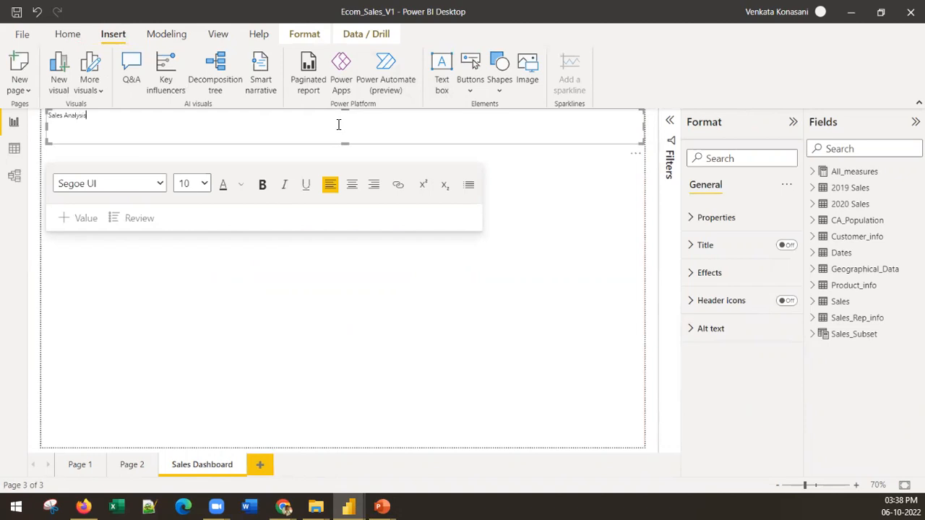
Centre the Sales Analysis heading, set its font size to 24, and reduce the text box height to fit
key(ctrl+a)
click(352, 184)
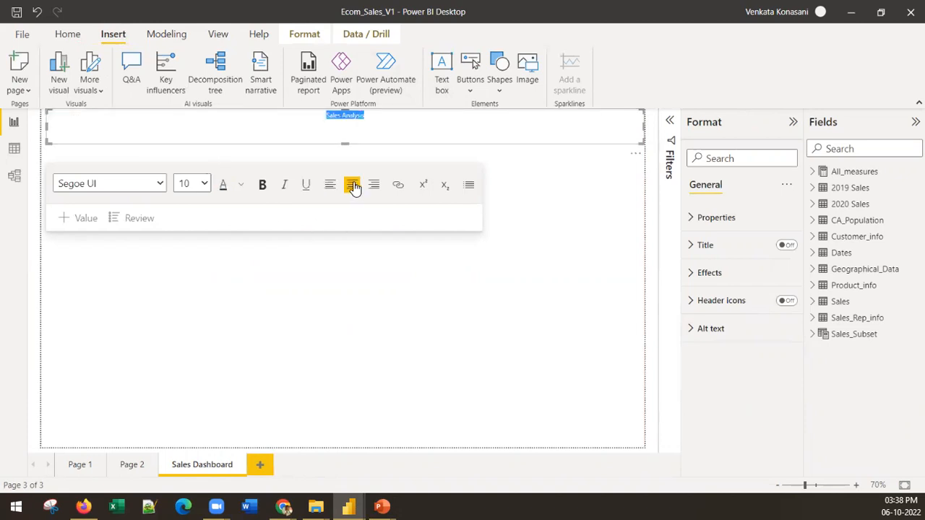
click(205, 184)
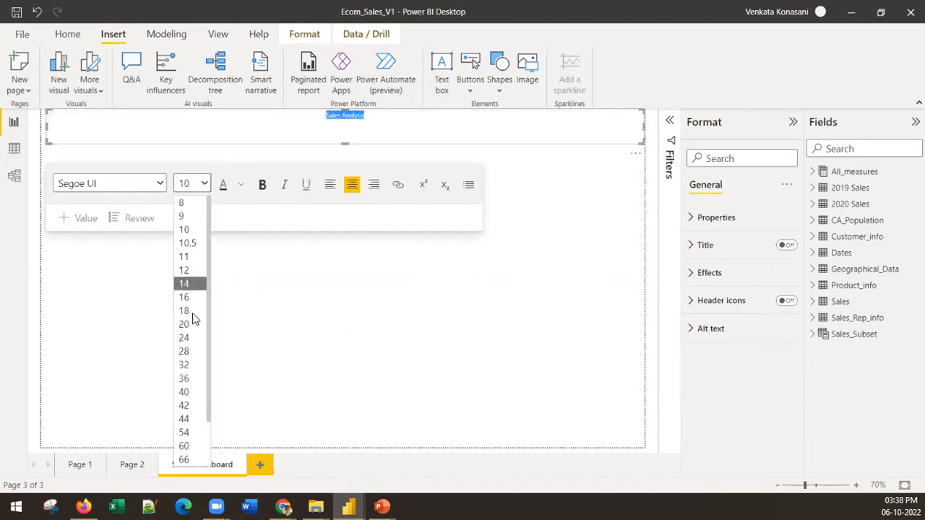
click(185, 340)
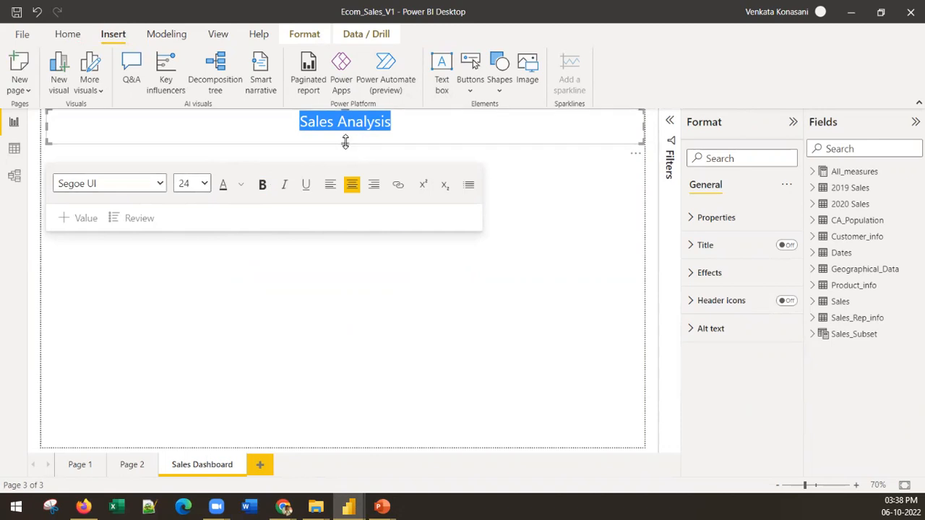
drag(343, 143, 344, 130)
click(354, 195)
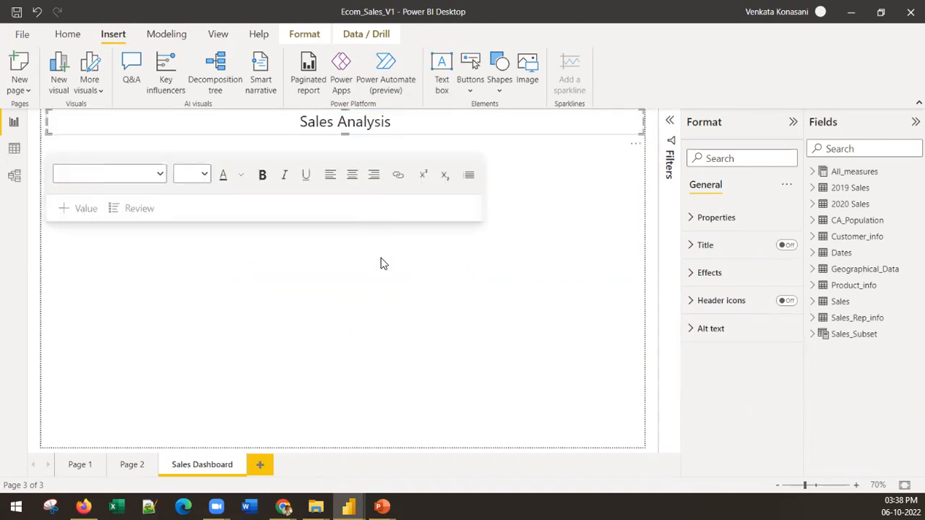
Try several report themes, including the dark blue wave one, and apply the first built-in Power BI theme with a white background
click(268, 122)
click(216, 36)
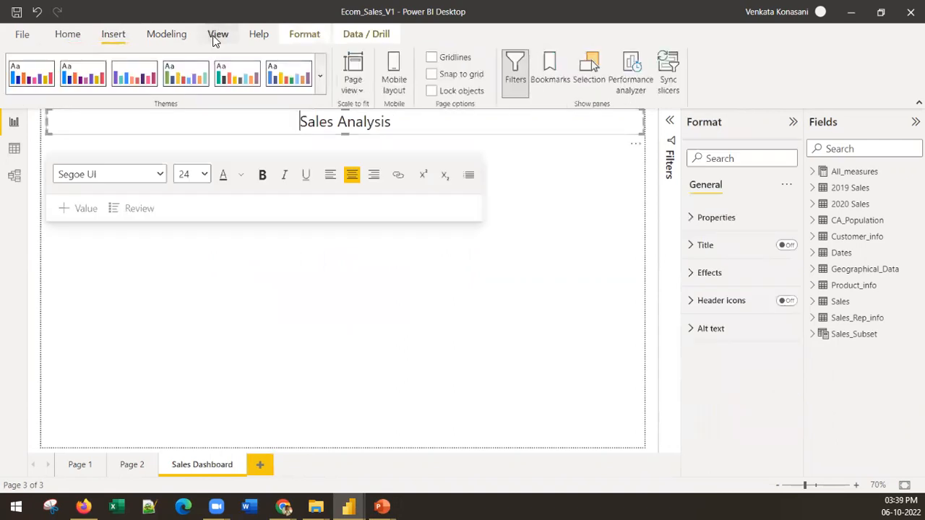
click(289, 75)
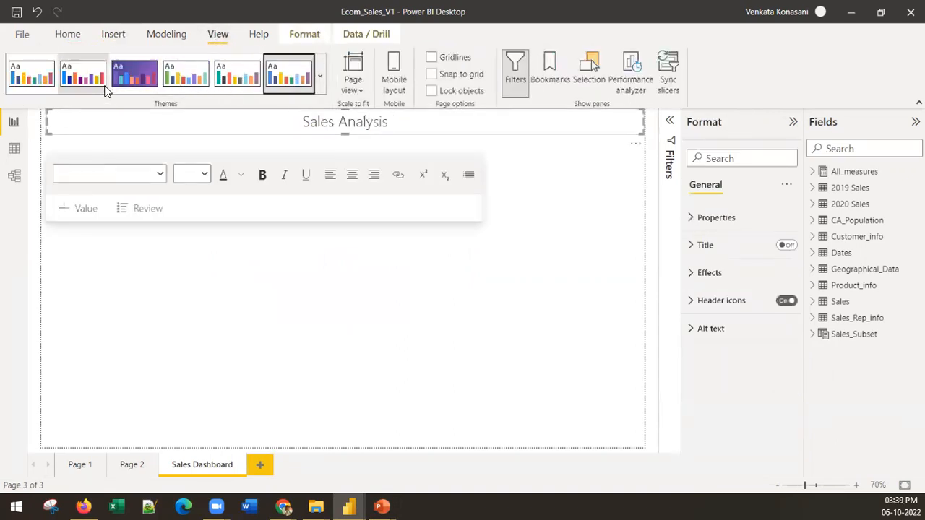
click(320, 74)
click(183, 211)
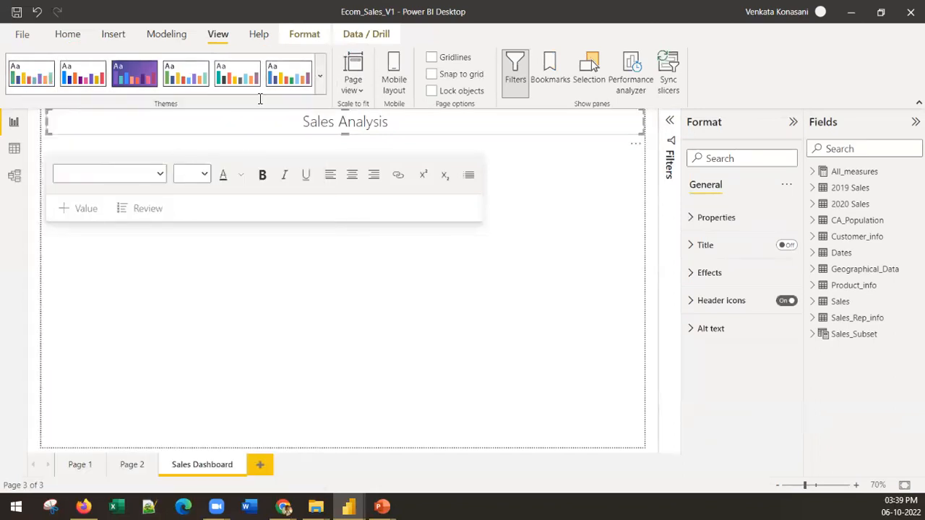
click(320, 76)
click(130, 356)
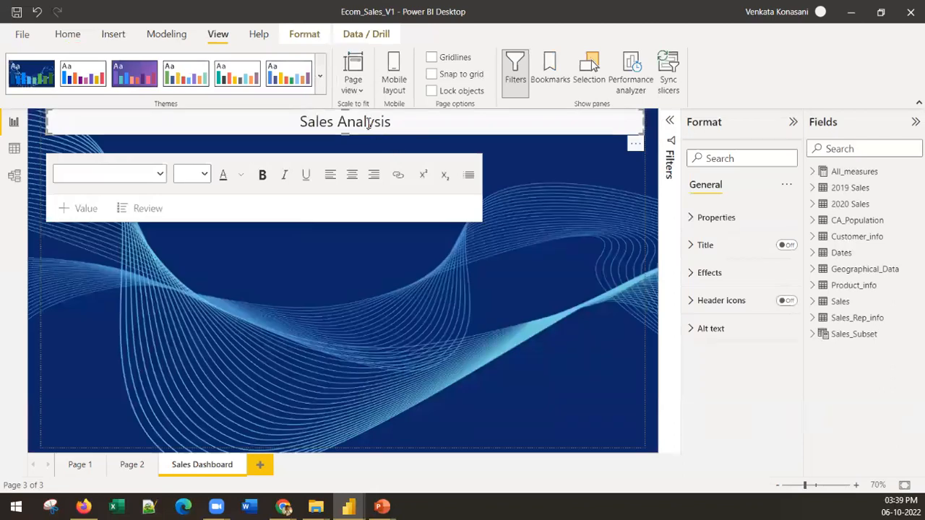
click(320, 76)
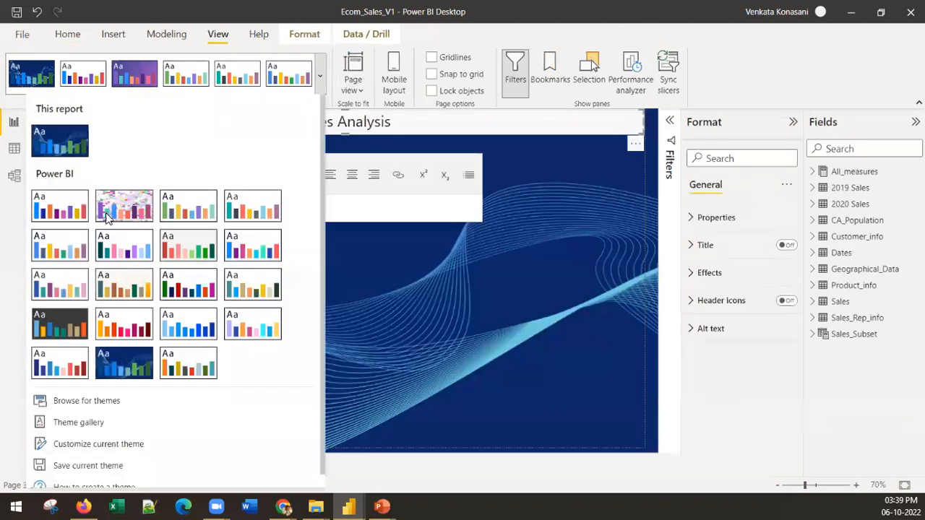
click(63, 213)
Make the Sales Analysis heading text bold
drag(419, 122, 296, 122)
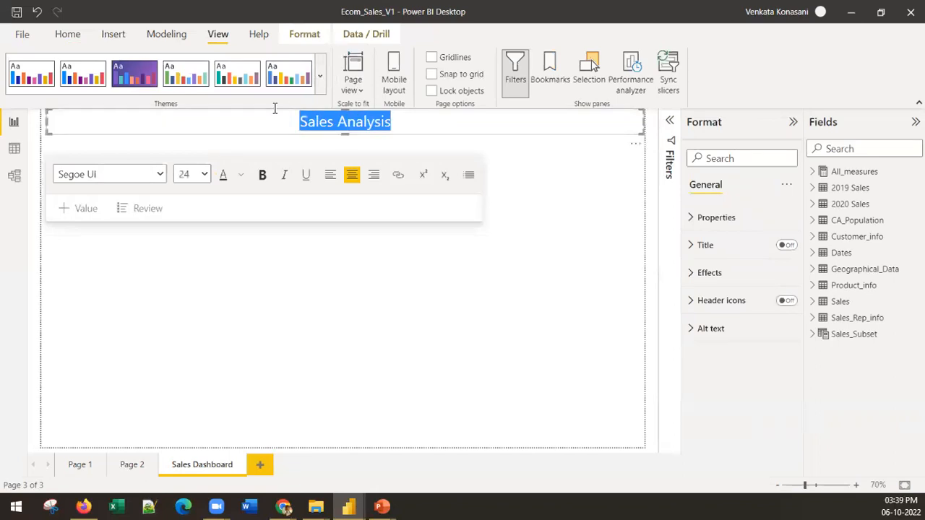
click(262, 174)
click(470, 299)
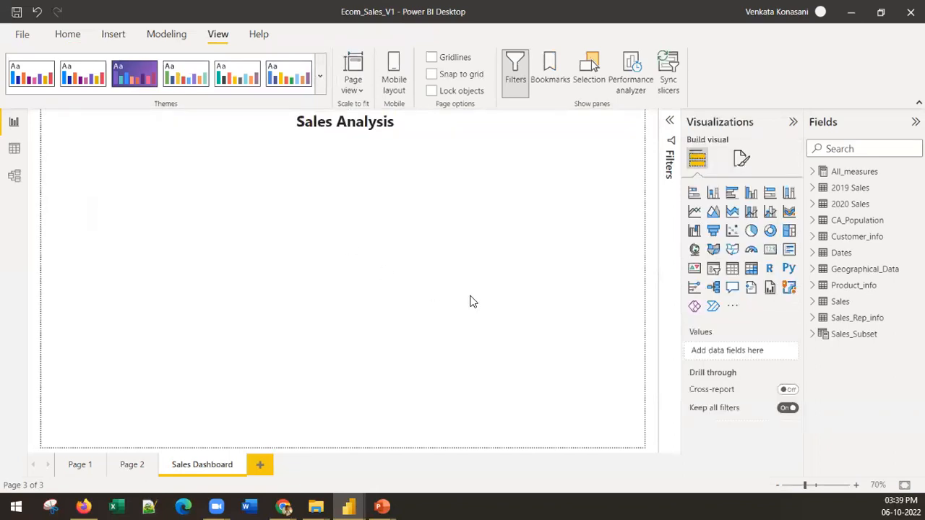
Add an area chart with Date from the Dates table on the X-axis and the Total_sales measure on the Y-axis
key(alt+Tab)
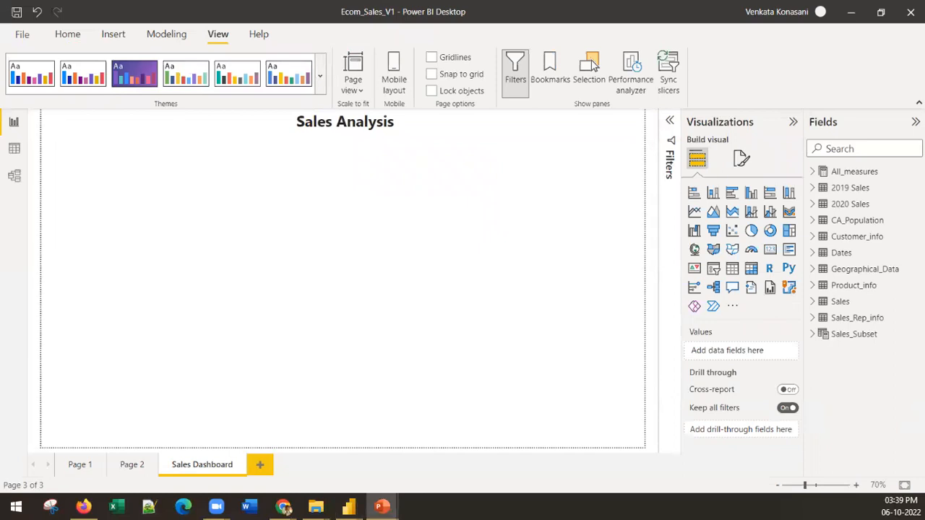
click(732, 212)
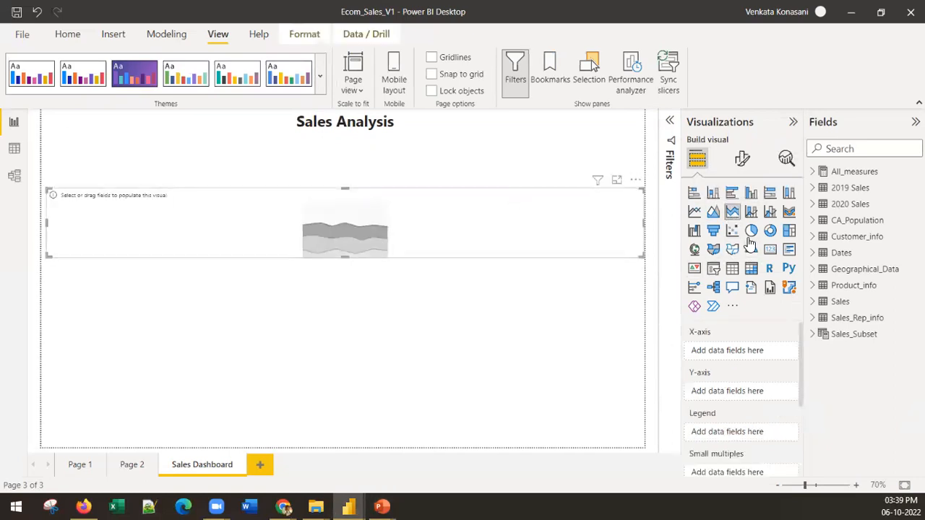
click(713, 212)
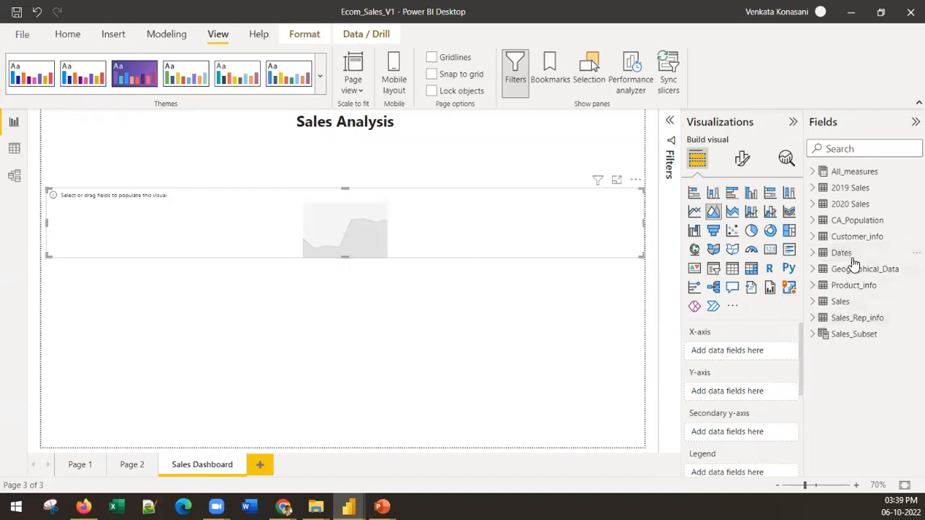
click(813, 253)
drag(867, 276, 743, 347)
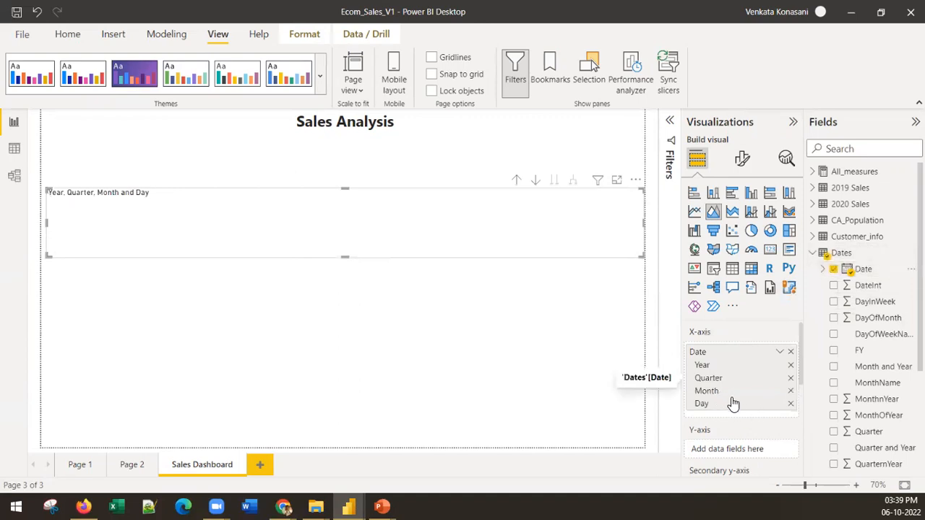
click(813, 173)
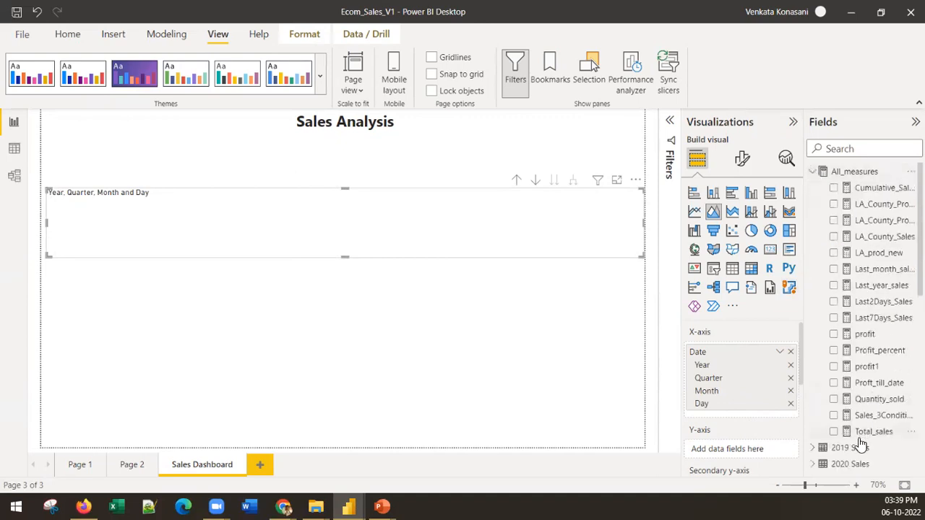
drag(860, 433, 749, 450)
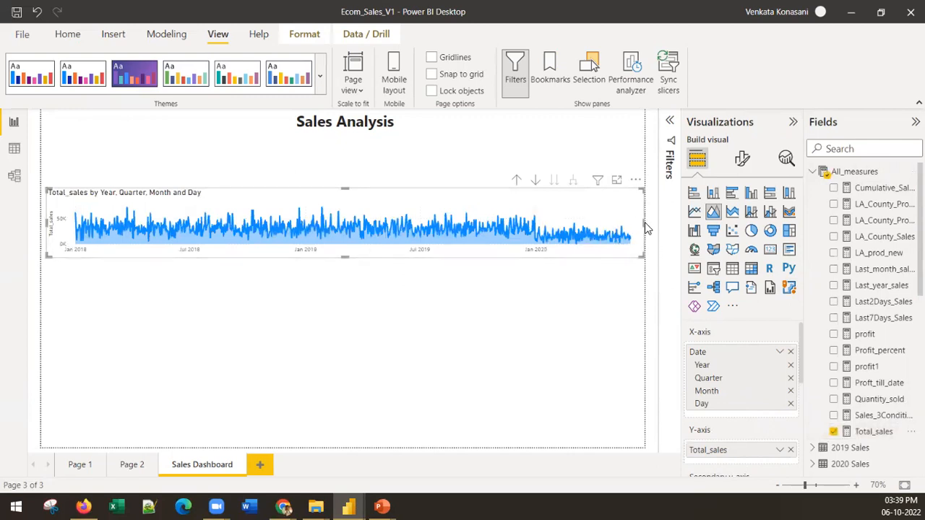
Resize the area chart to fit the page's upper-left area just below the heading, and remove Day from its X-axis date hierarchy
drag(645, 225, 260, 217)
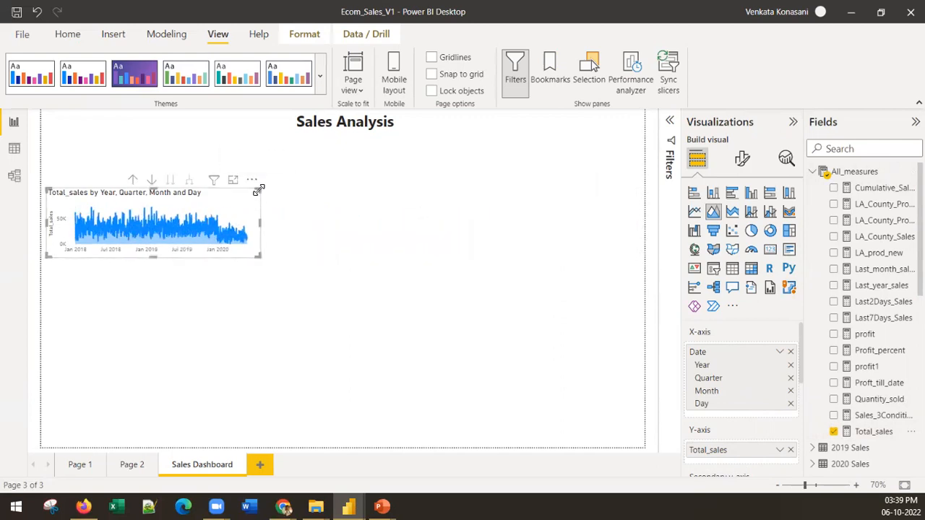
drag(258, 190, 294, 151)
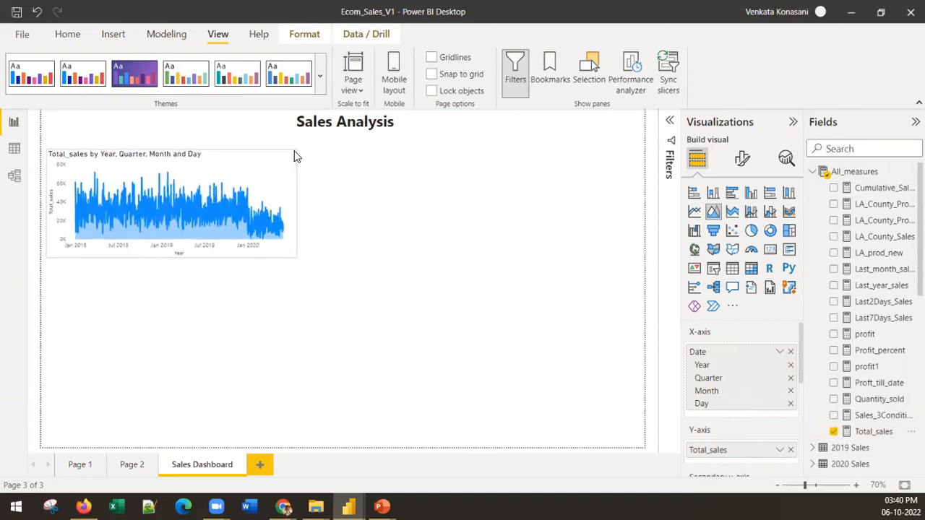
click(791, 403)
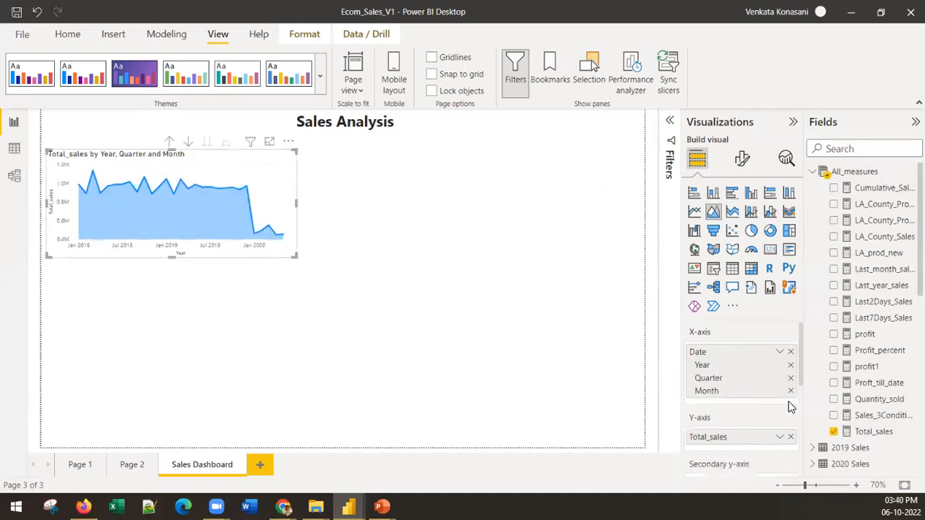
drag(295, 259, 307, 239)
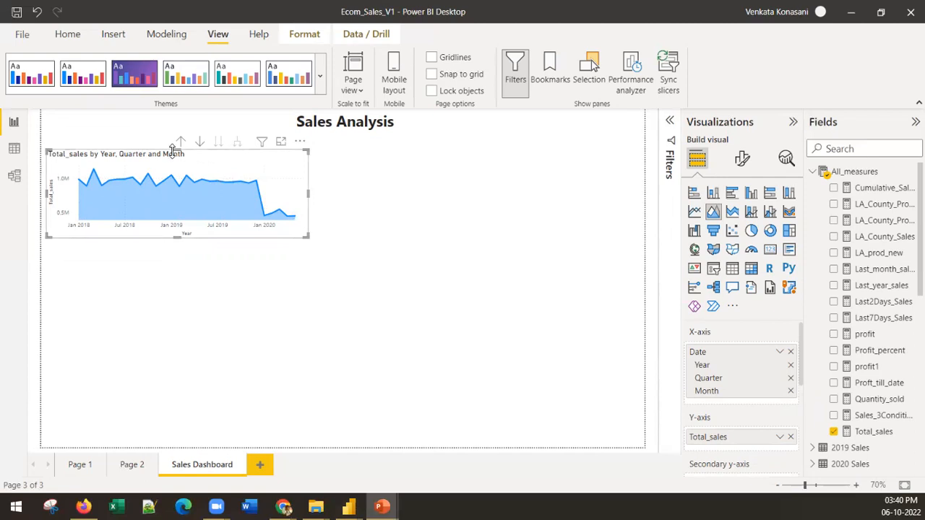
drag(172, 150, 172, 144)
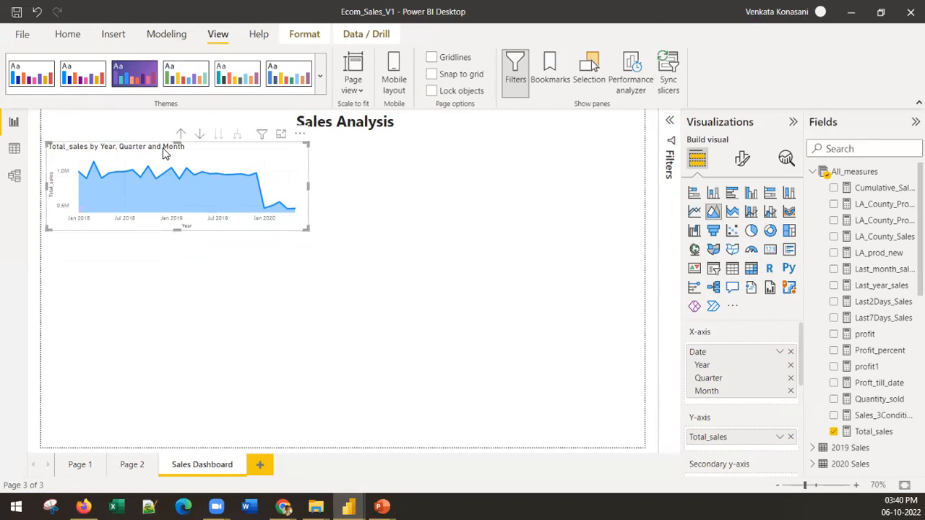
Center the area chart's title horizontally, trying bold text on it and restoring the regular weight
scroll(758, 434, down, 4)
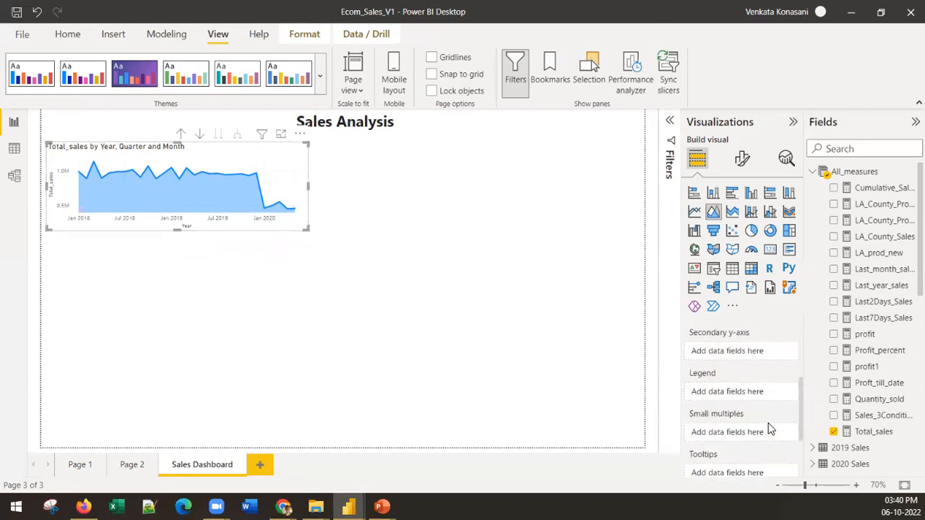
click(743, 158)
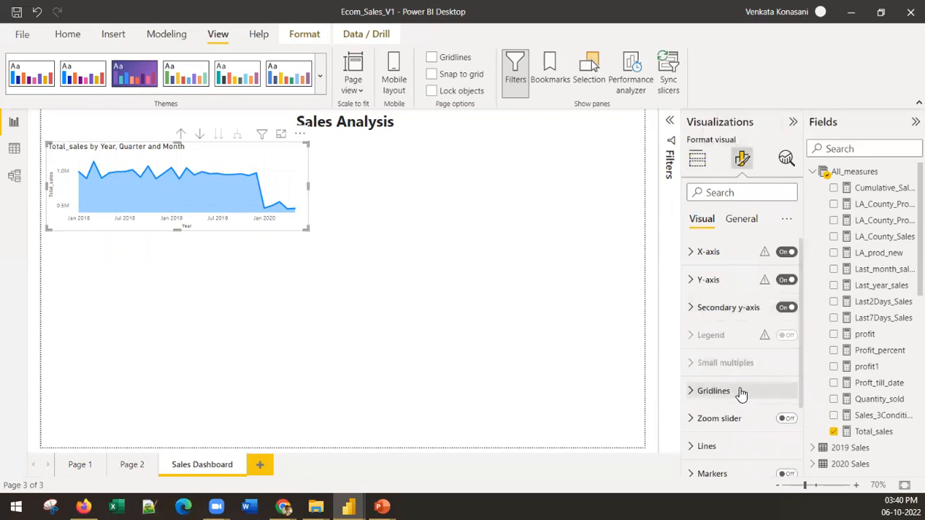
scroll(740, 392, down, 3)
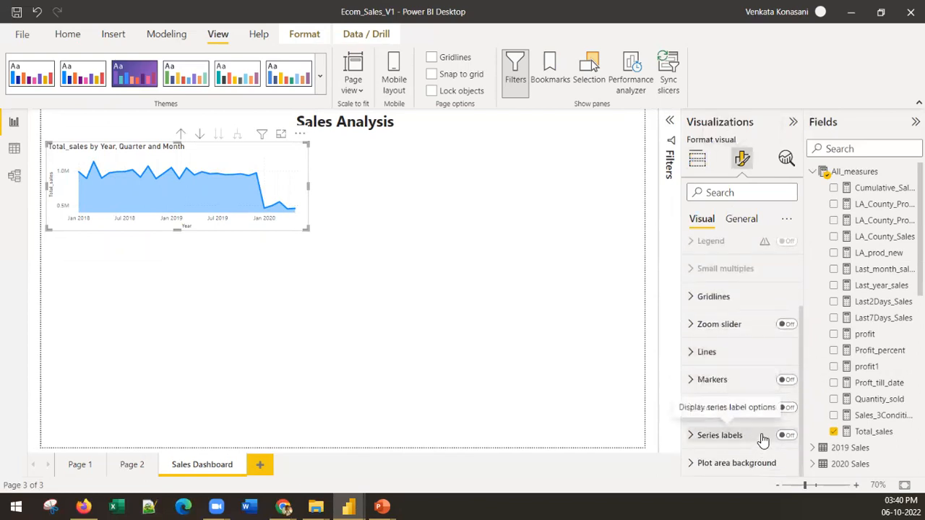
click(740, 222)
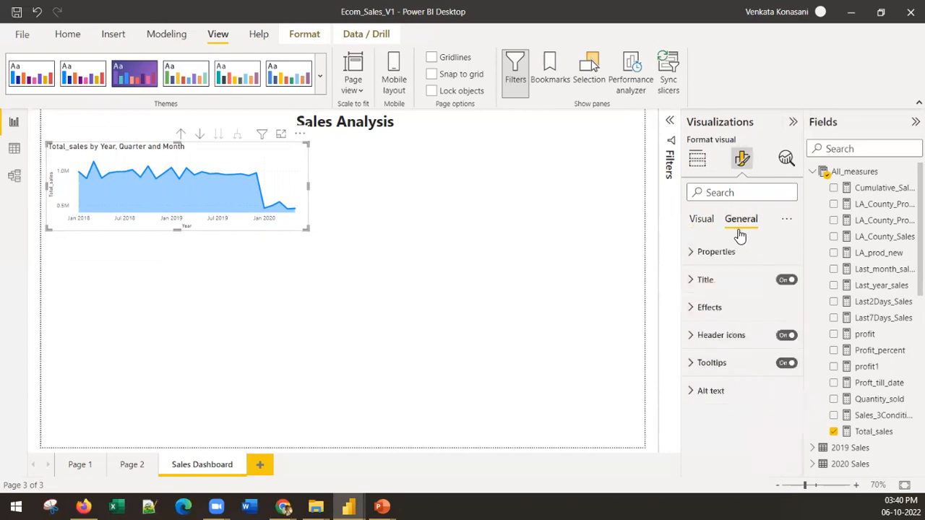
click(747, 281)
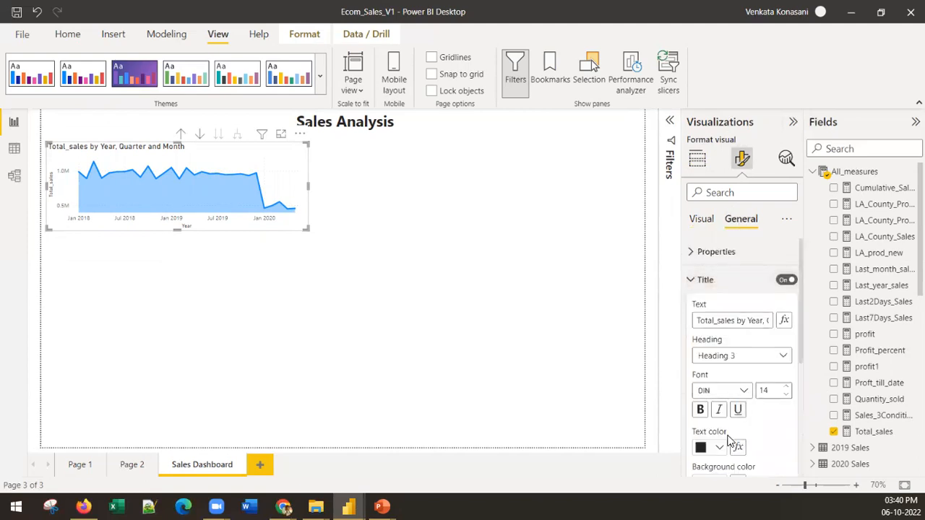
scroll(729, 441, down, 3)
click(699, 302)
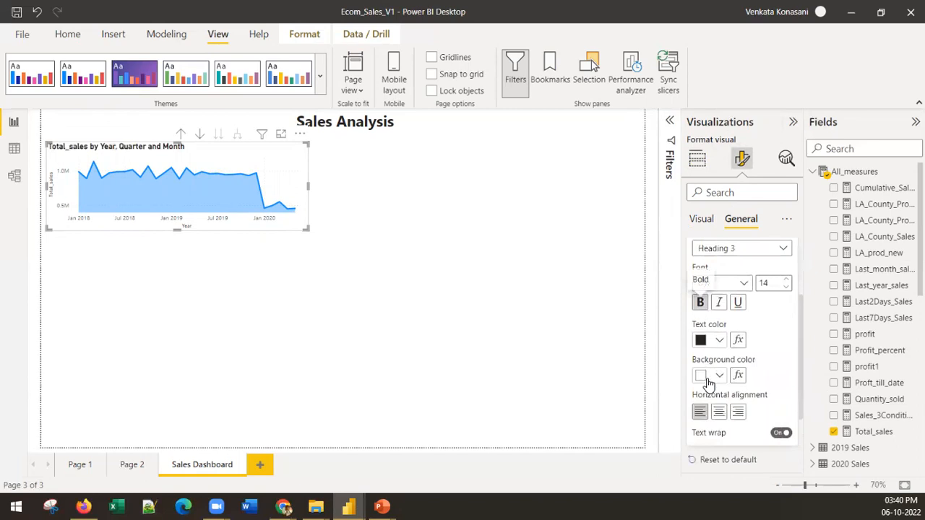
click(718, 411)
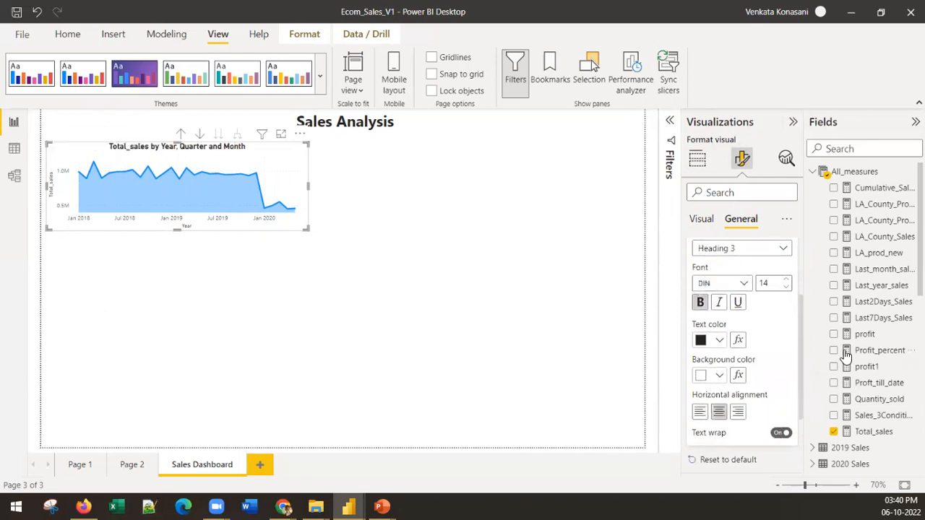
click(699, 302)
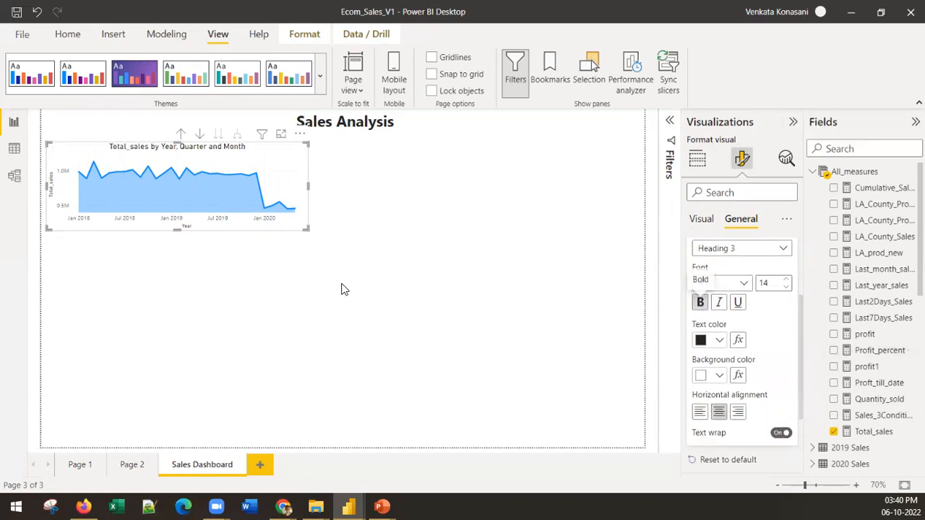
click(214, 283)
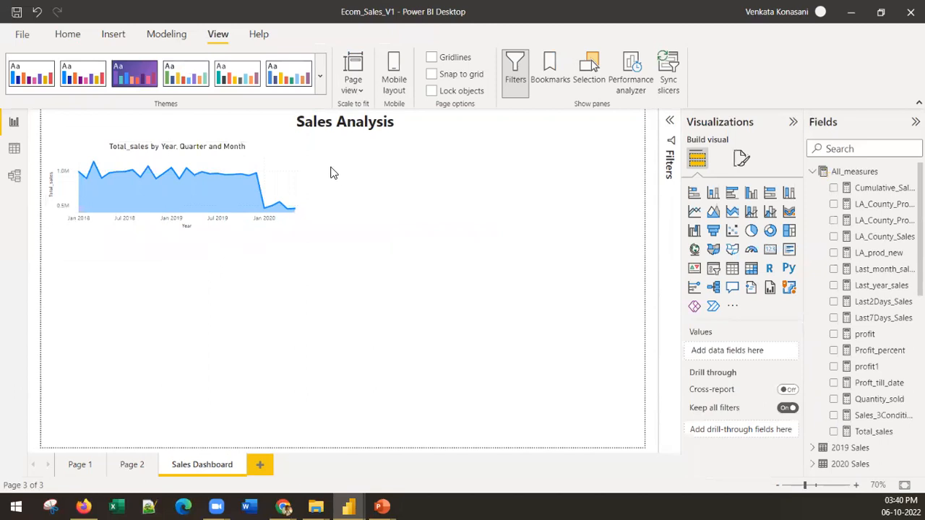
click(306, 166)
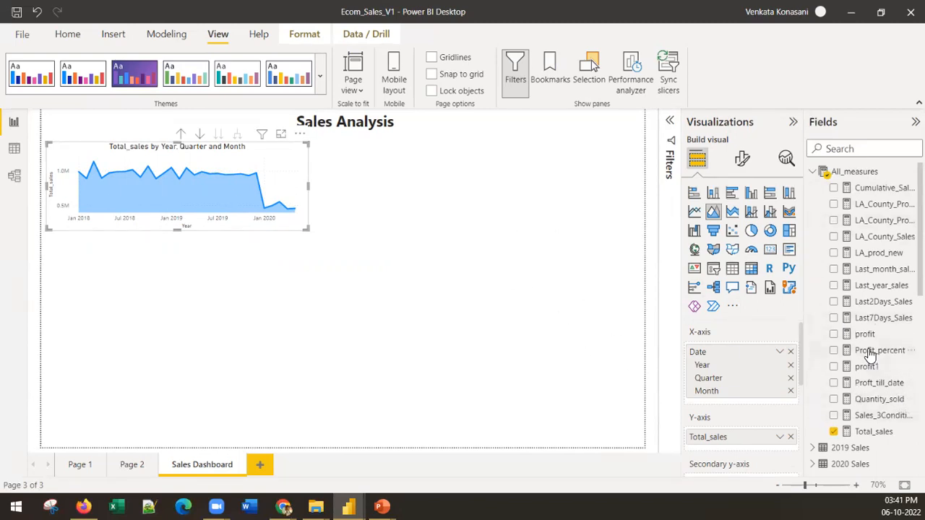
Create a clustered bar chart of the profit measure by Salesperson Name from Sales_Rep_info, placed below the area chart
drag(864, 340, 339, 386)
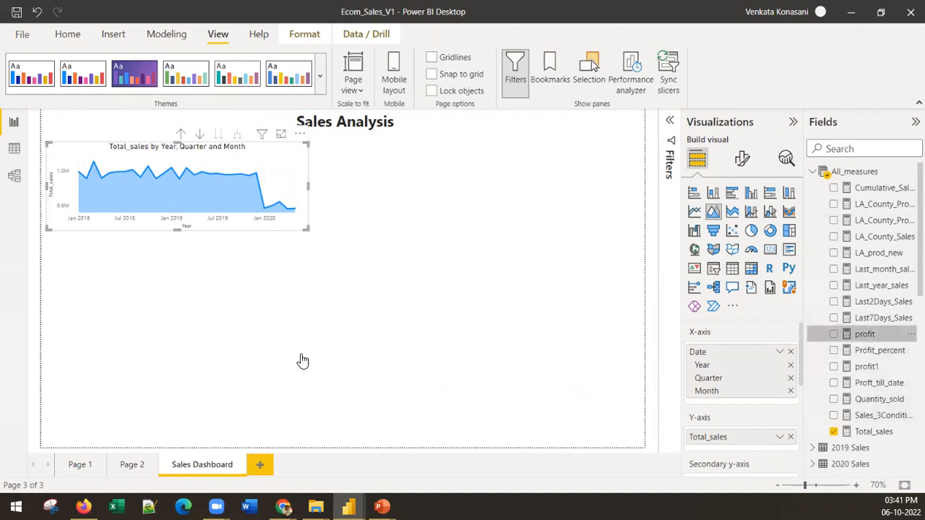
scroll(859, 433, down, 10)
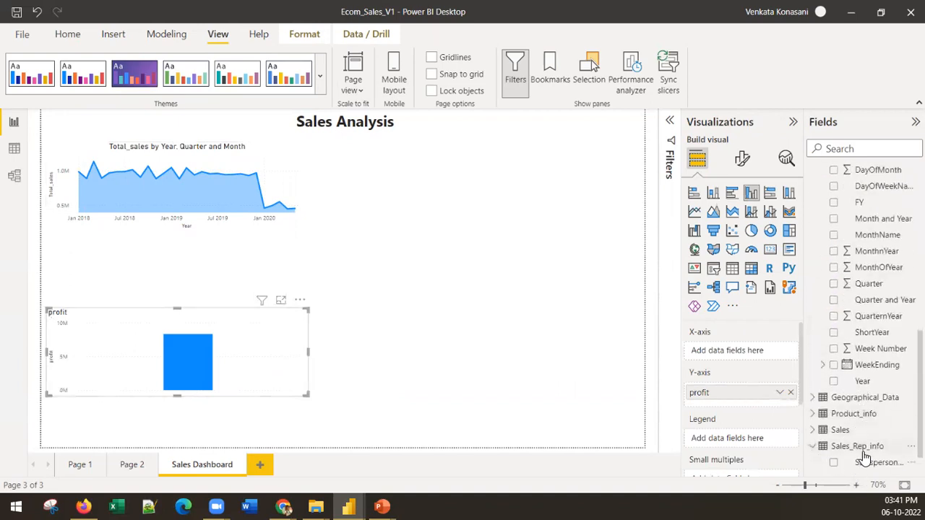
click(863, 448)
drag(881, 448, 254, 357)
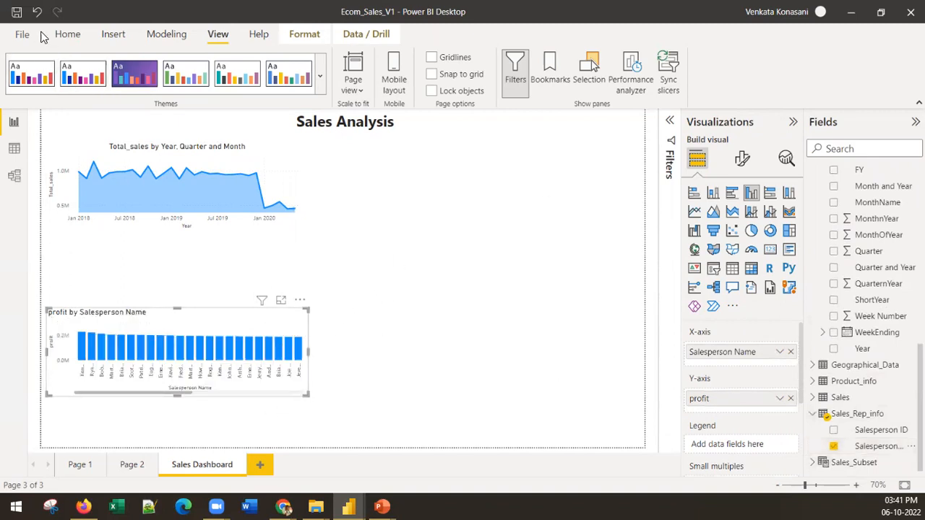
click(67, 34)
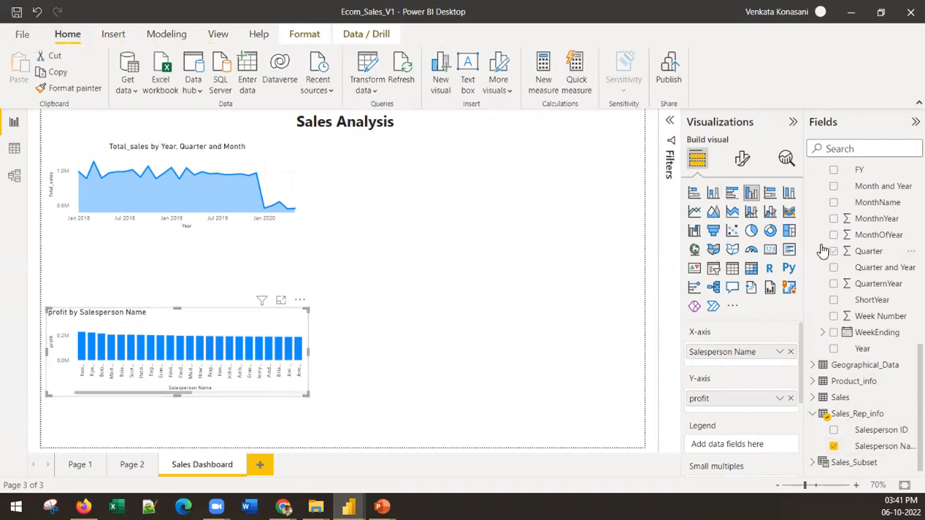
click(729, 197)
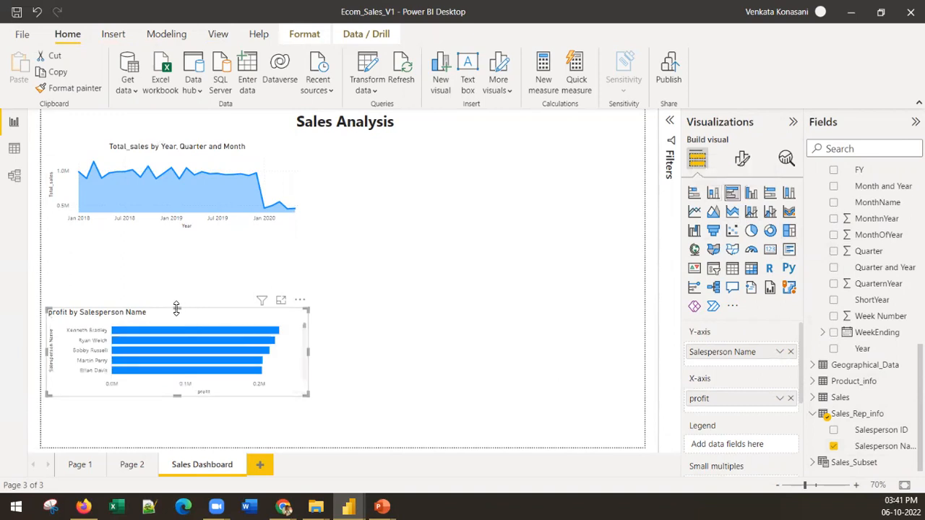
Stretch the profit bar chart from just below the area chart to the page's lower edge and narrow it to about half its width
drag(177, 309, 171, 248)
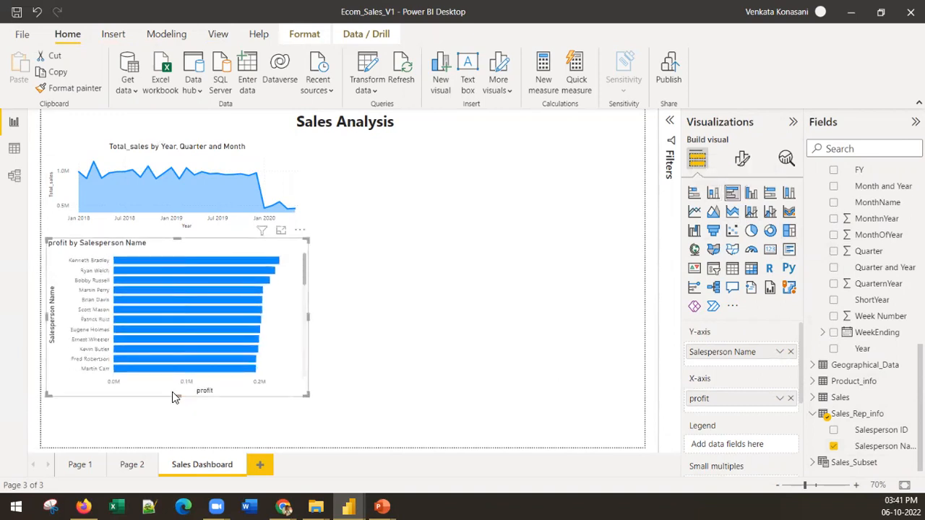
drag(179, 396, 178, 447)
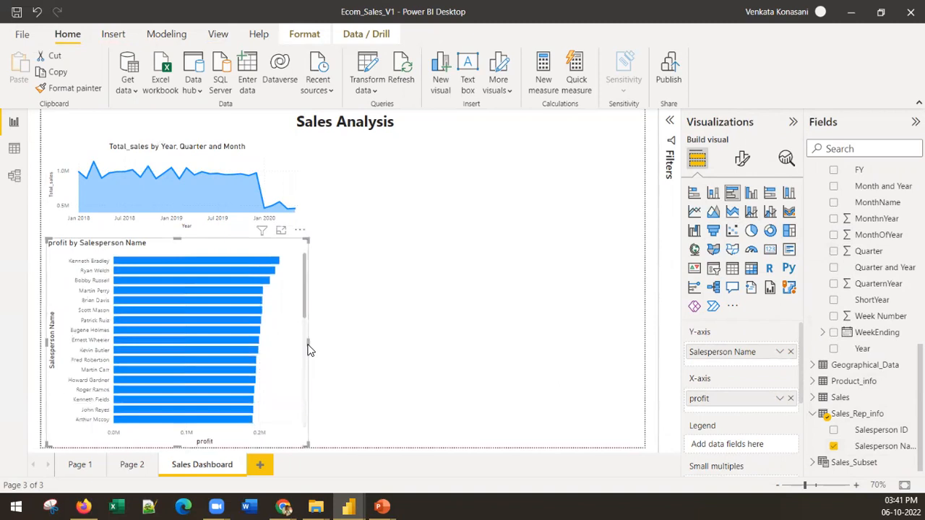
drag(309, 344, 205, 347)
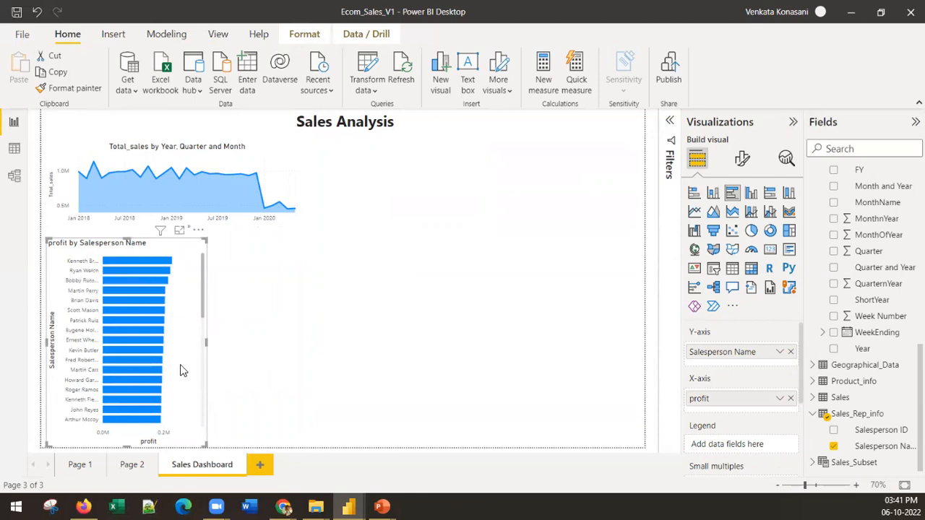
drag(207, 345, 195, 347)
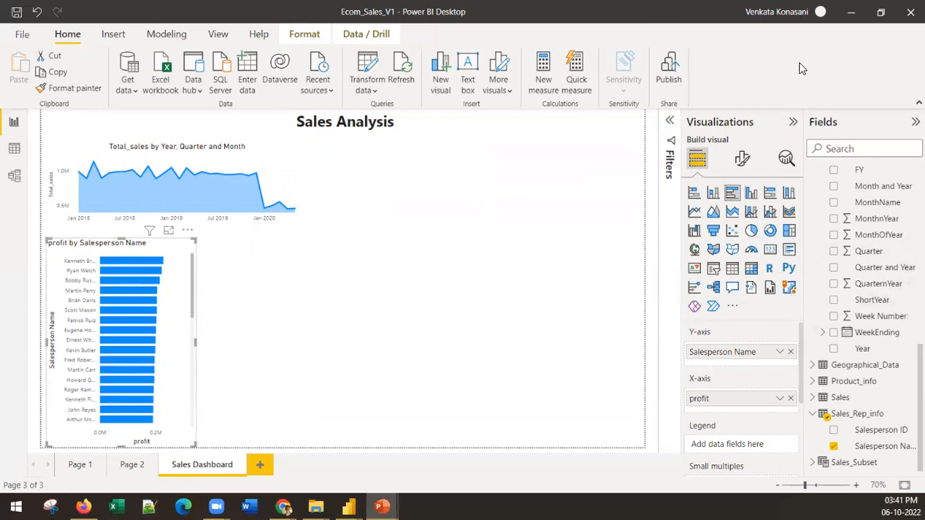
Add an empty map visual beside the profit bar chart and widen it slightly past the area chart's edge
click(456, 329)
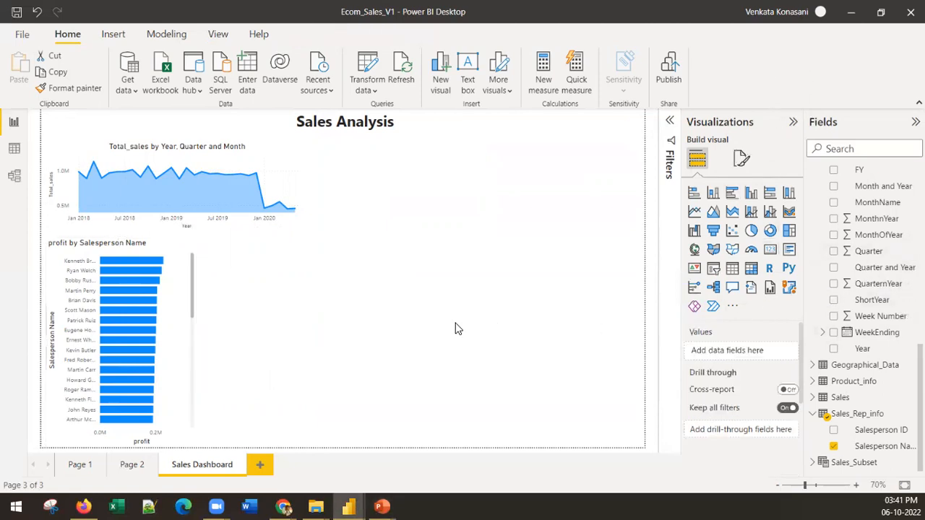
click(696, 249)
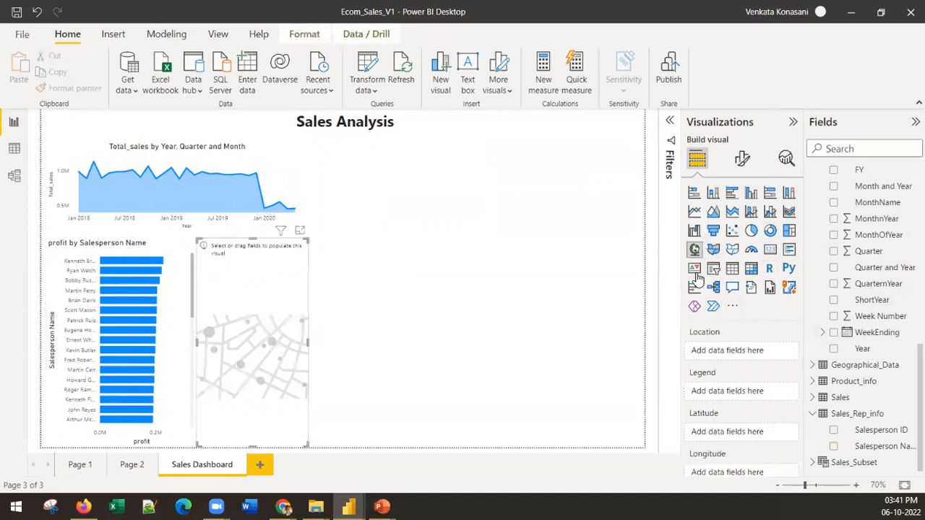
drag(308, 342, 344, 354)
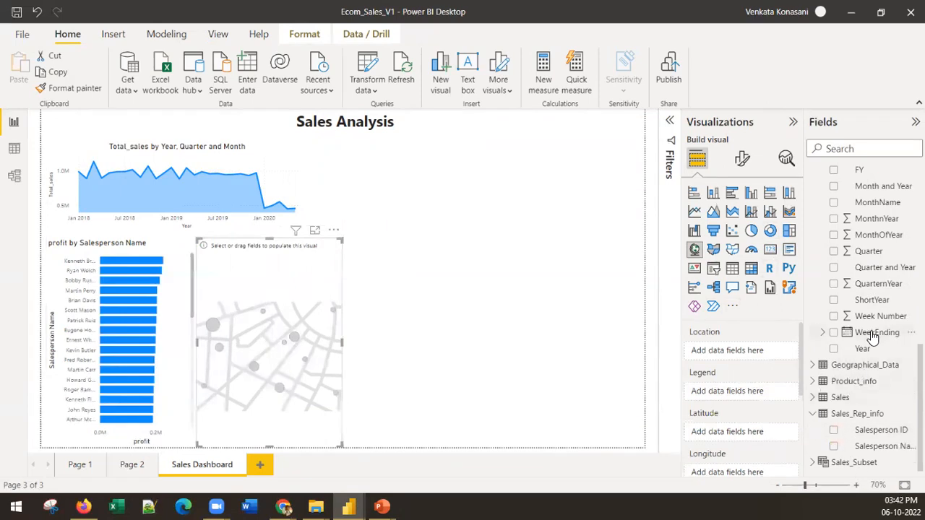
scroll(828, 214, up, 5)
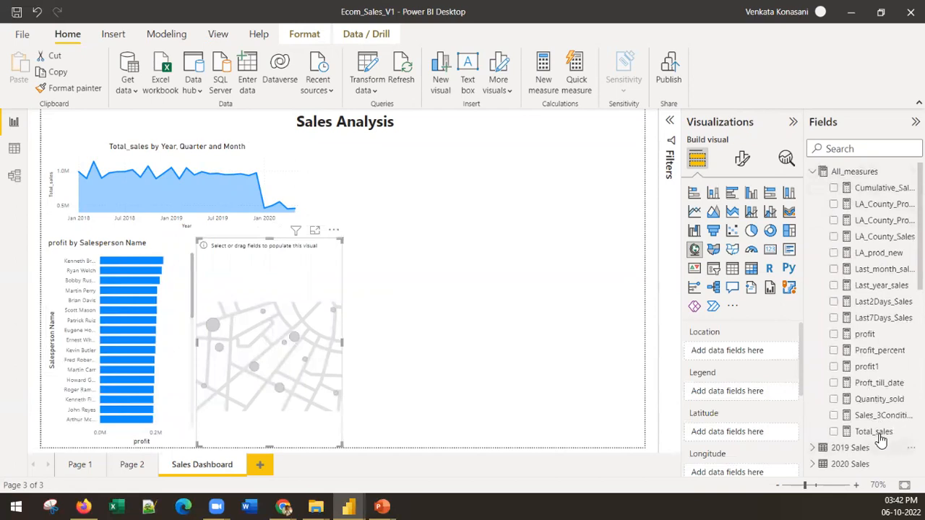
drag(874, 432, 836, 425)
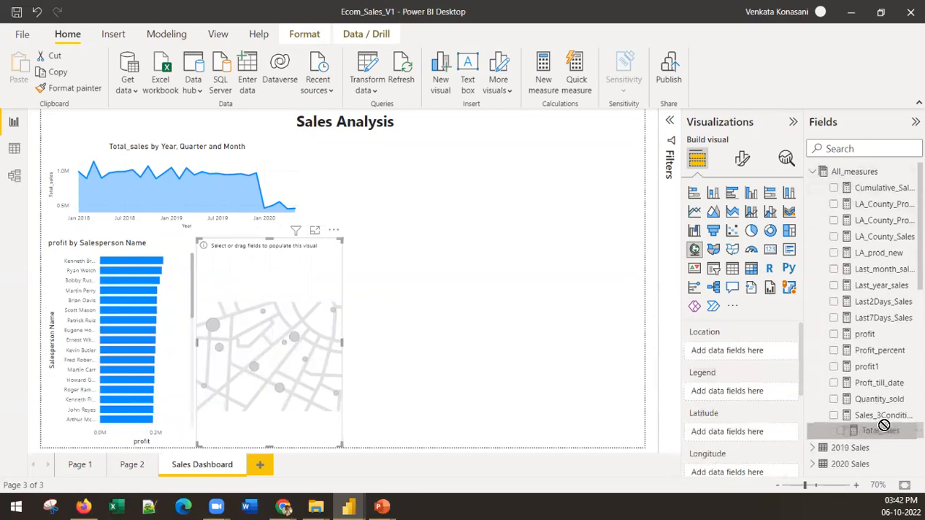
scroll(766, 419, down, 2)
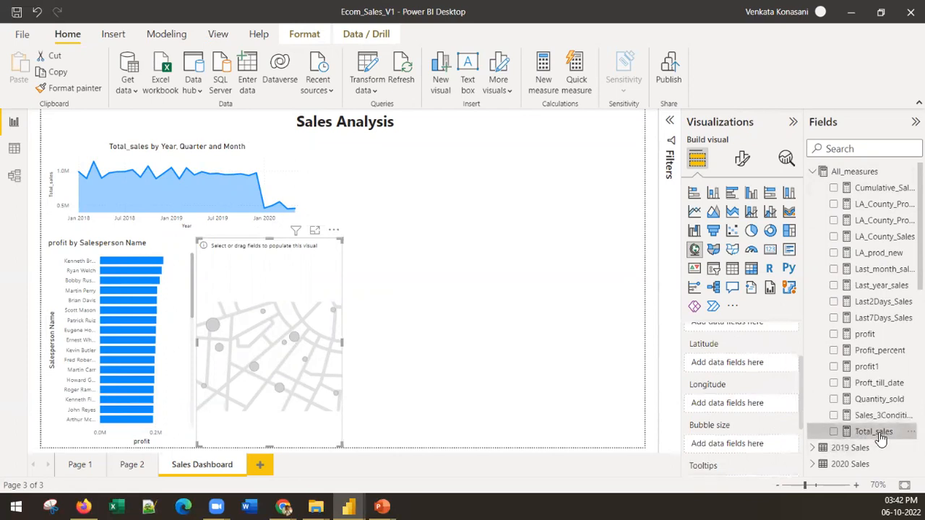
scroll(724, 454, down, 3)
scroll(709, 419, up, 5)
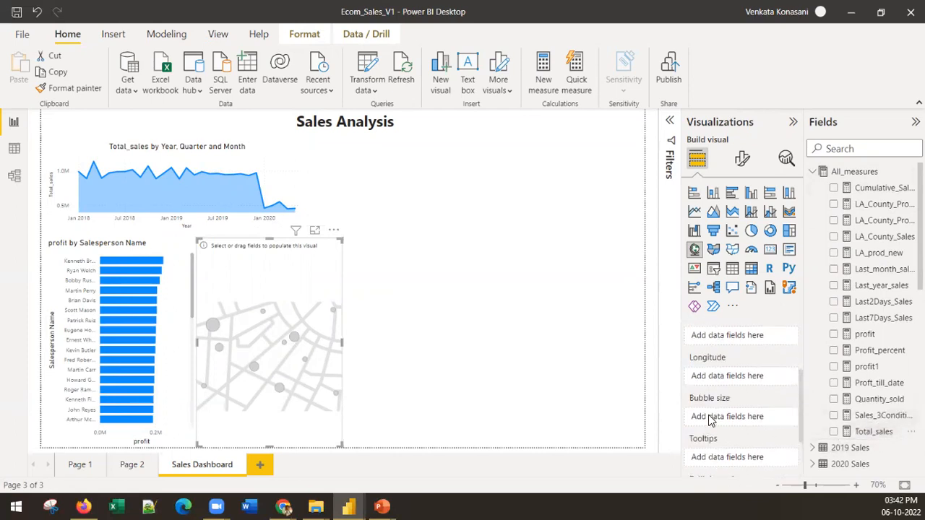
Set the data category of the Latitude column in the Geographical_Data table to Latitude
click(812, 171)
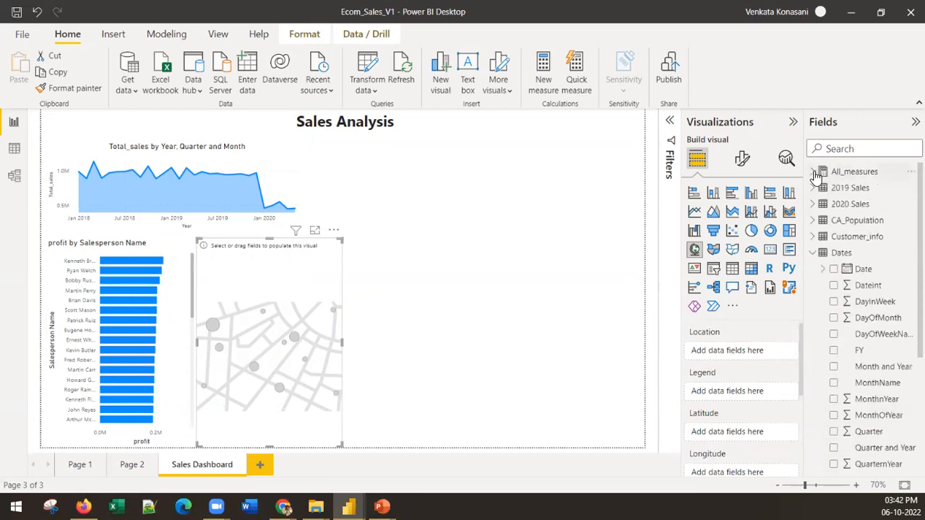
click(812, 252)
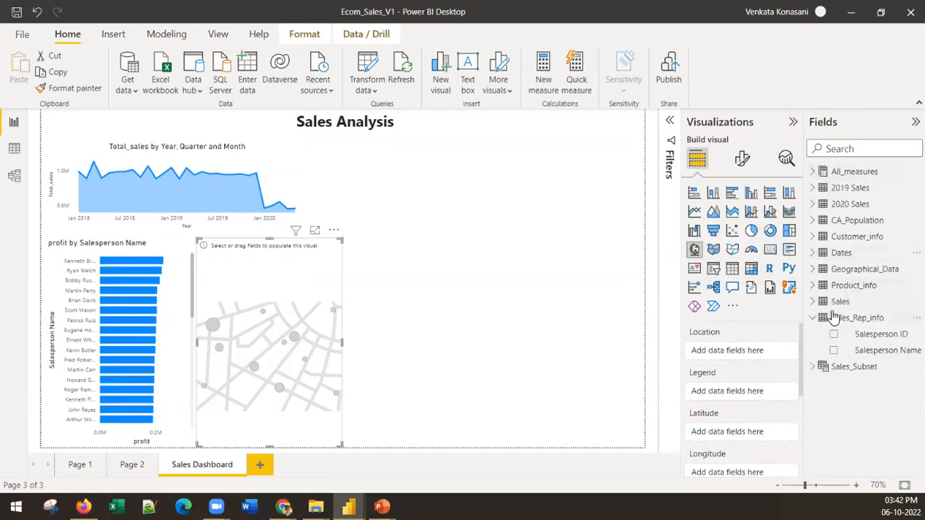
click(812, 269)
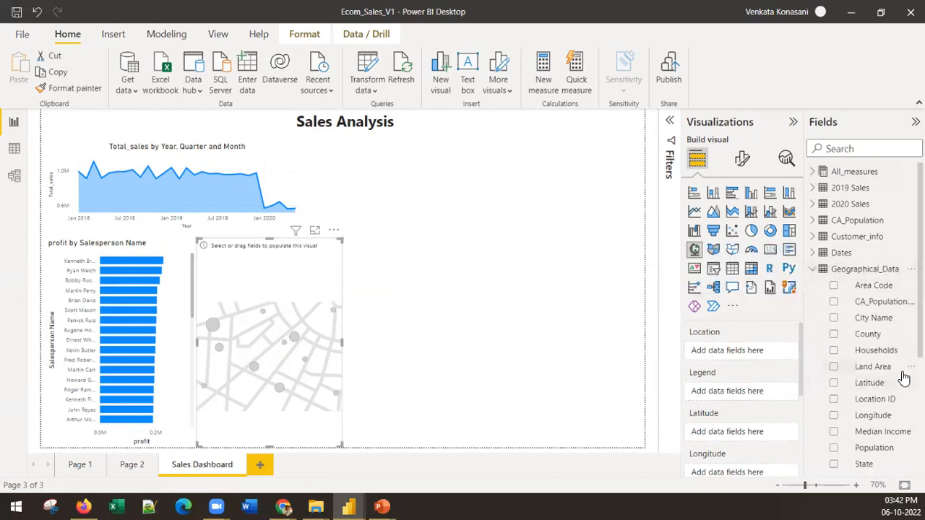
click(883, 417)
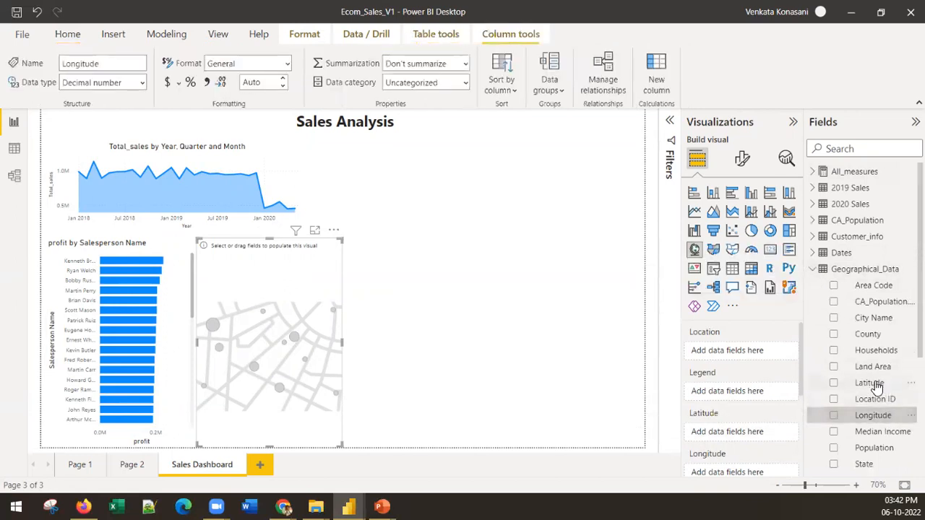
click(873, 384)
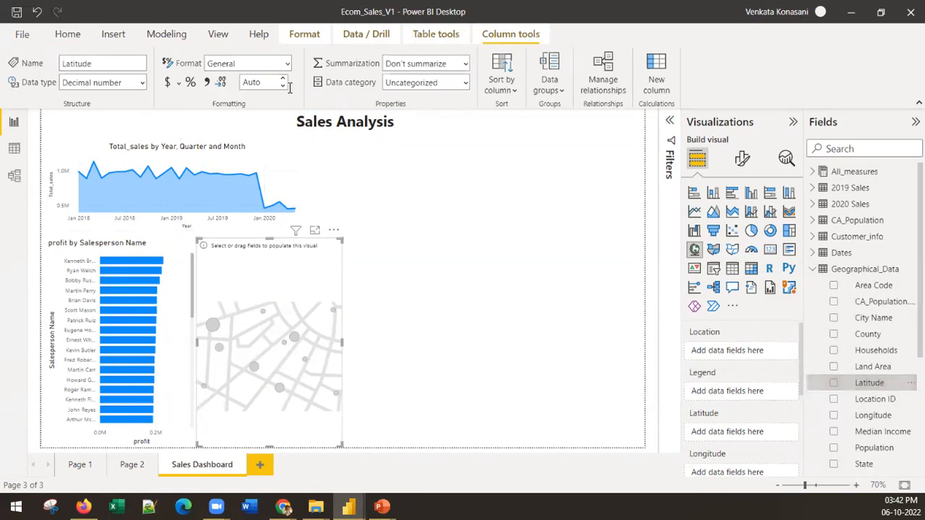
click(466, 83)
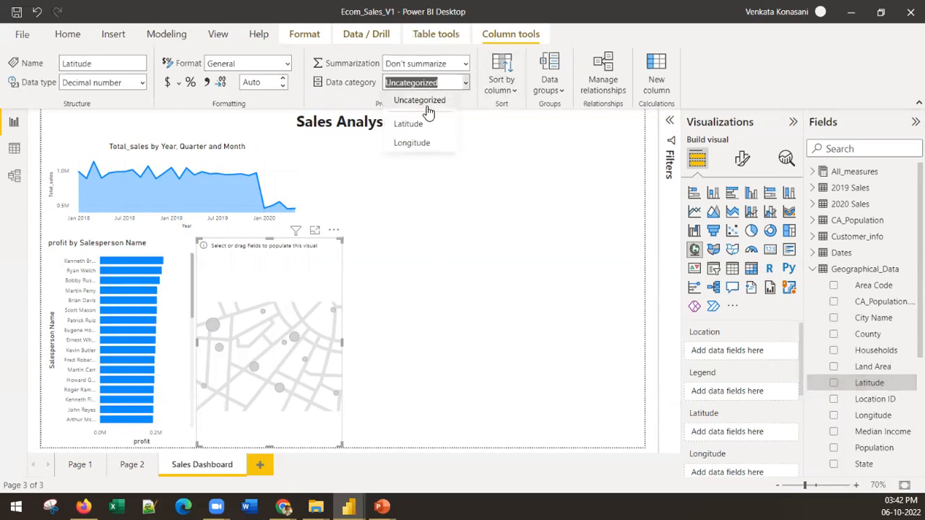
click(408, 123)
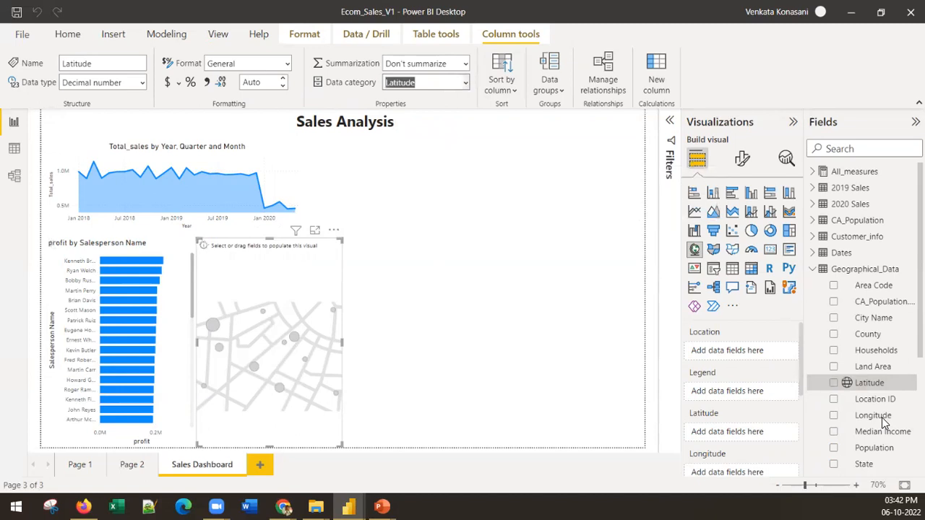
Set the data category of the Longitude column in the Geographical_Data table to Longitude
click(876, 417)
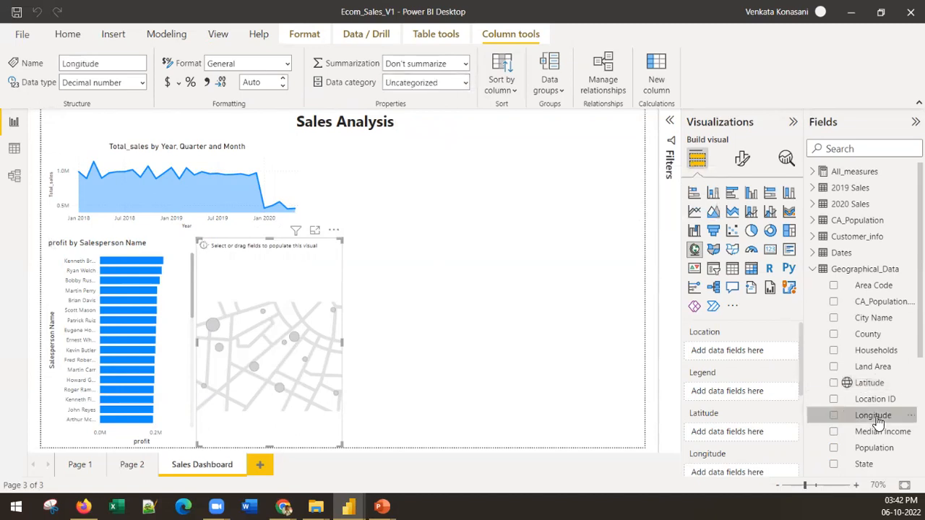
click(465, 85)
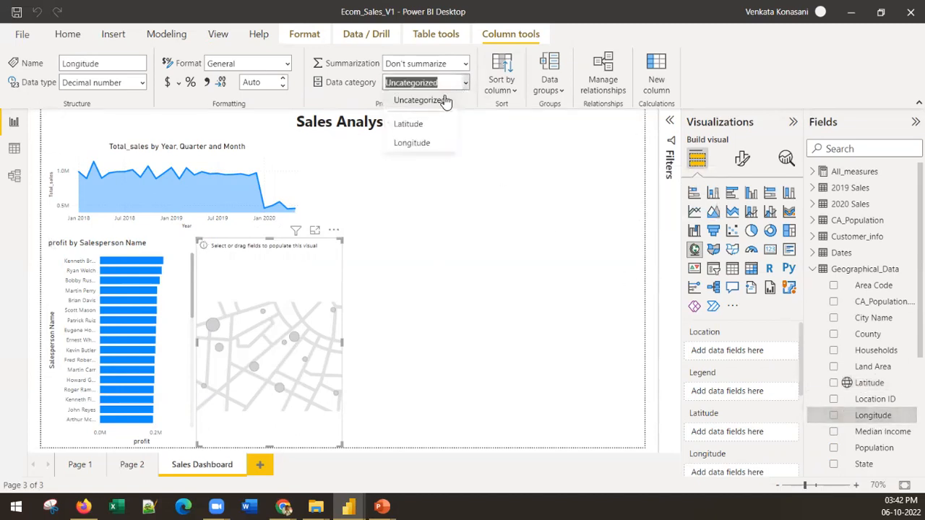
click(431, 147)
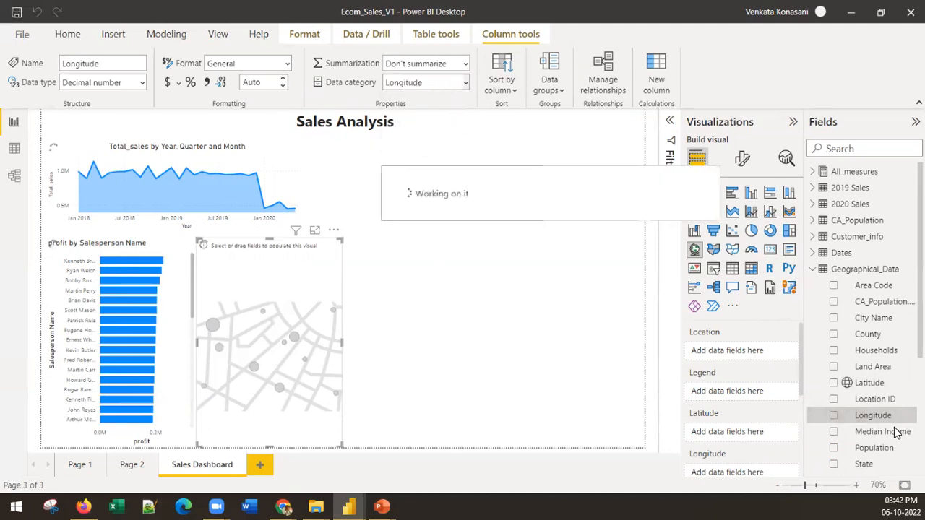
Plot the map from the Geographical_Data table's Latitude and Longitude columns, assigned to the matching coordinate fields
drag(869, 388, 756, 432)
scroll(759, 434, down, 3)
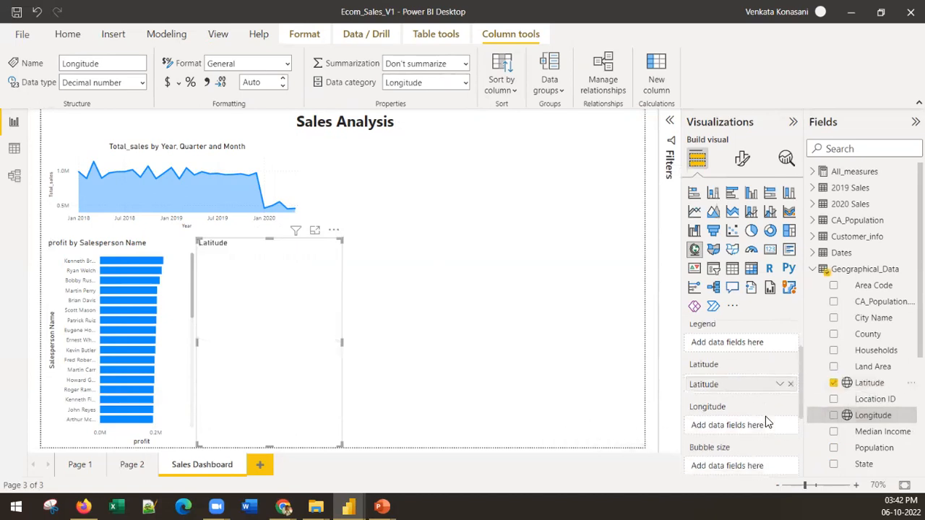
drag(870, 419, 751, 409)
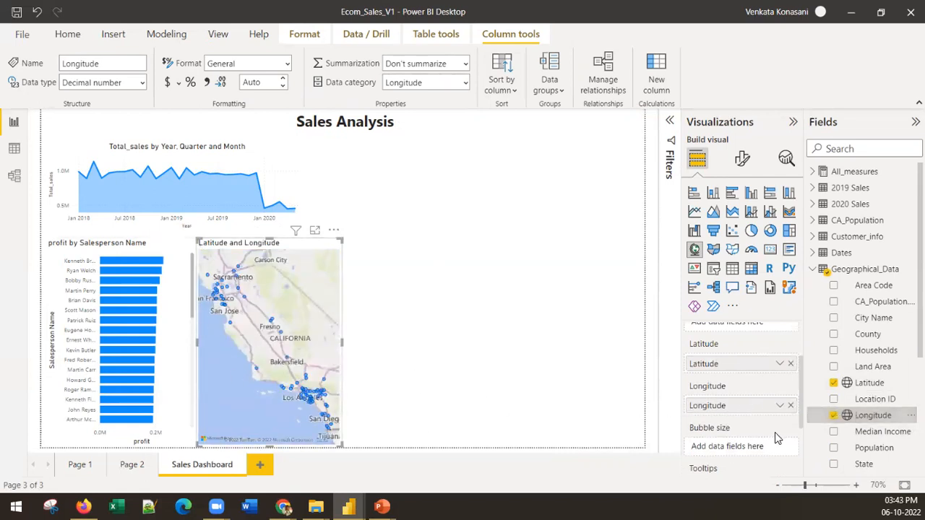
Size the map bubbles by the Total_sales measure from All_measures
scroll(774, 432, down, 2)
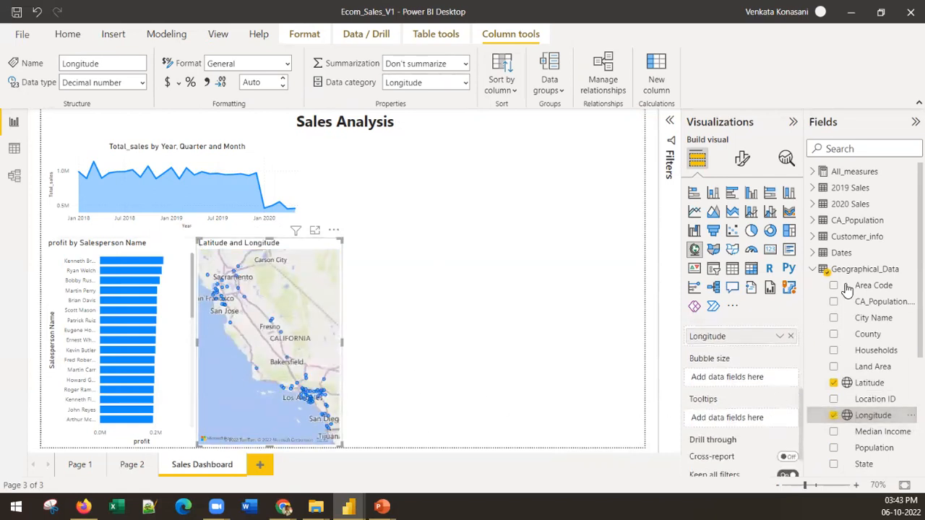
click(812, 271)
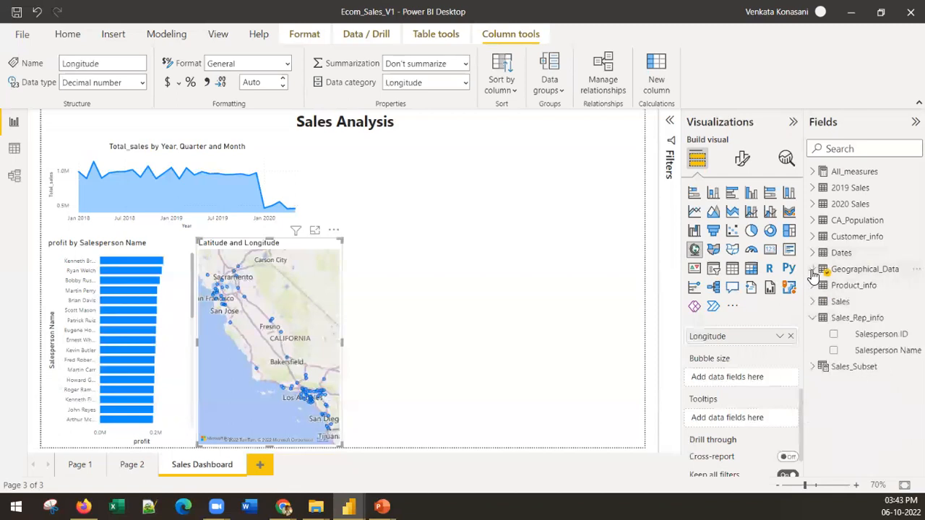
click(820, 176)
scroll(874, 361, down, 3)
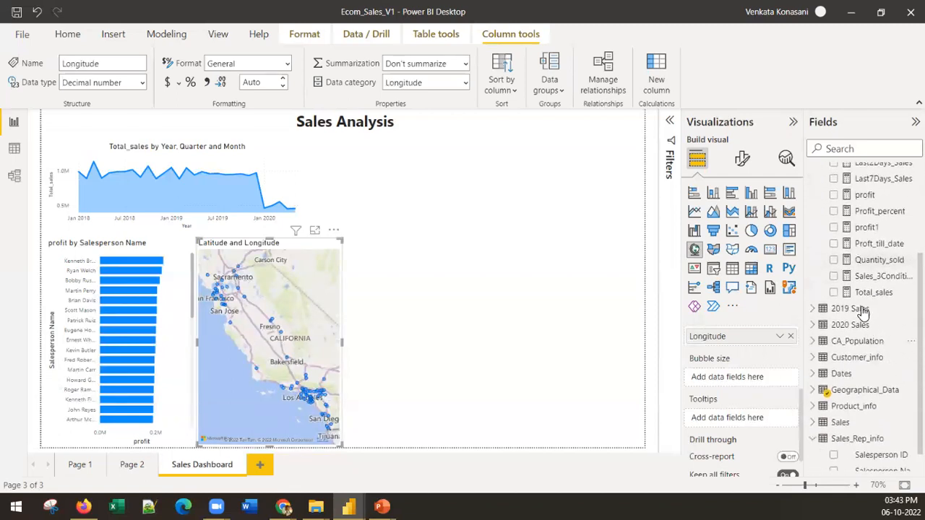
drag(867, 292, 756, 380)
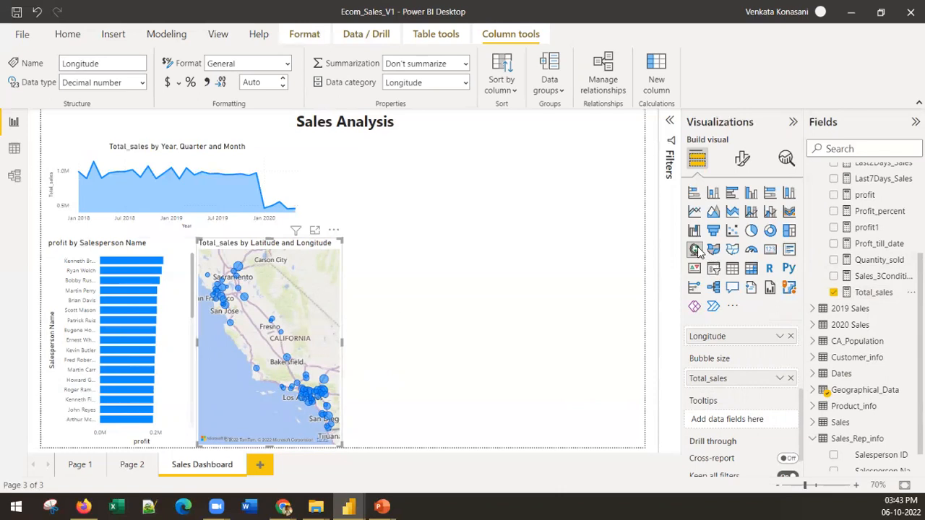
Set the map's bubble size to -2 px in the visual's formatting
click(744, 159)
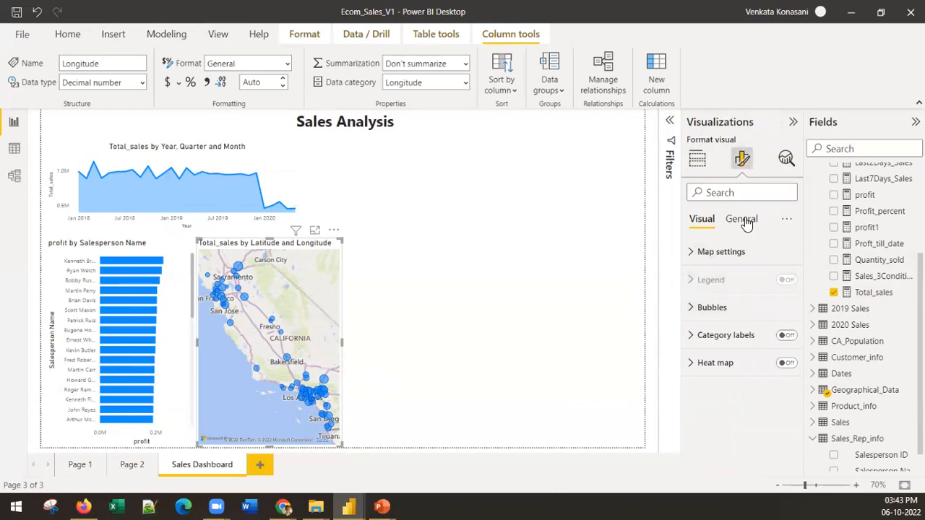
click(729, 310)
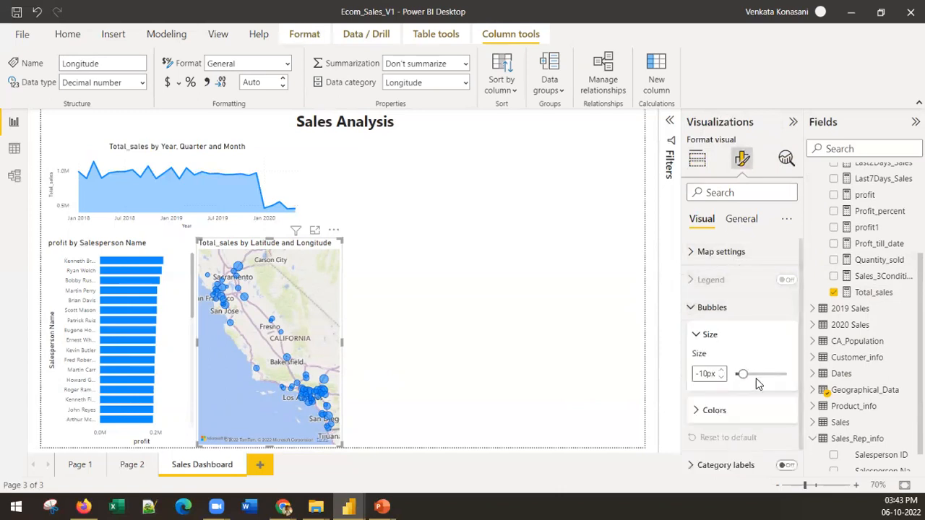
drag(743, 374, 746, 375)
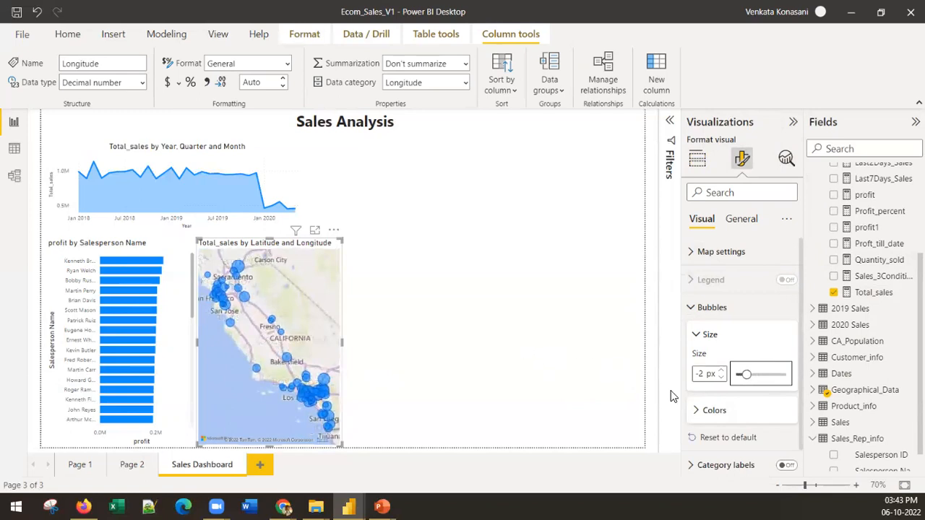
Start a conditional gradient for the bubble colour based on Count of Latitude, with red #FF0000 for the lowest value
scroll(751, 396, down, 1)
click(712, 381)
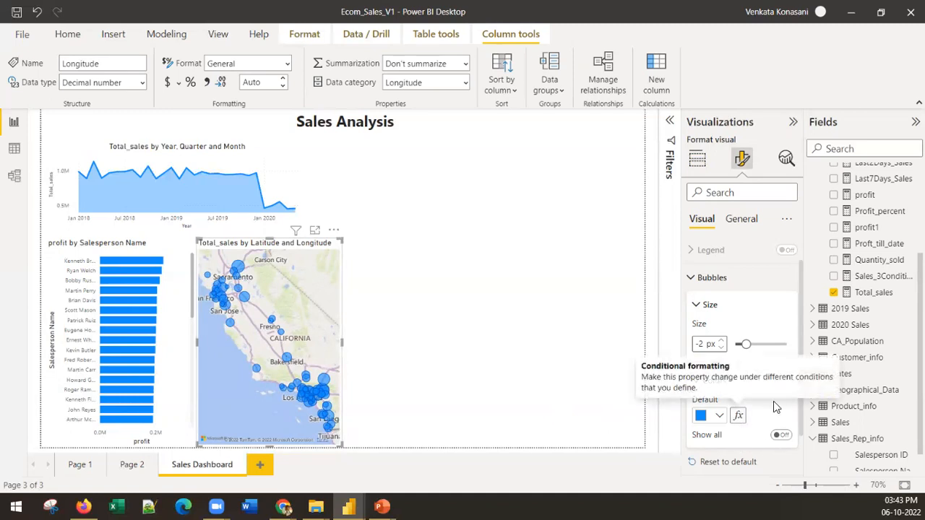
click(738, 417)
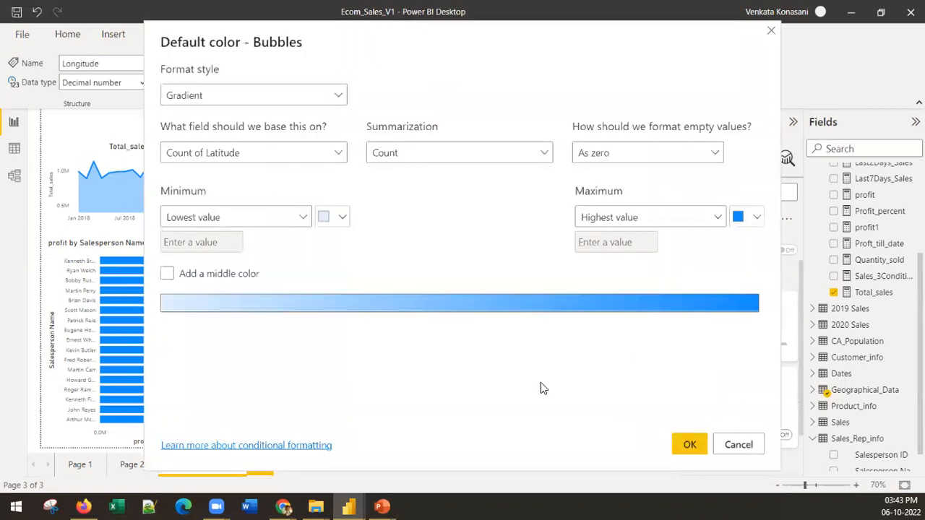
click(341, 217)
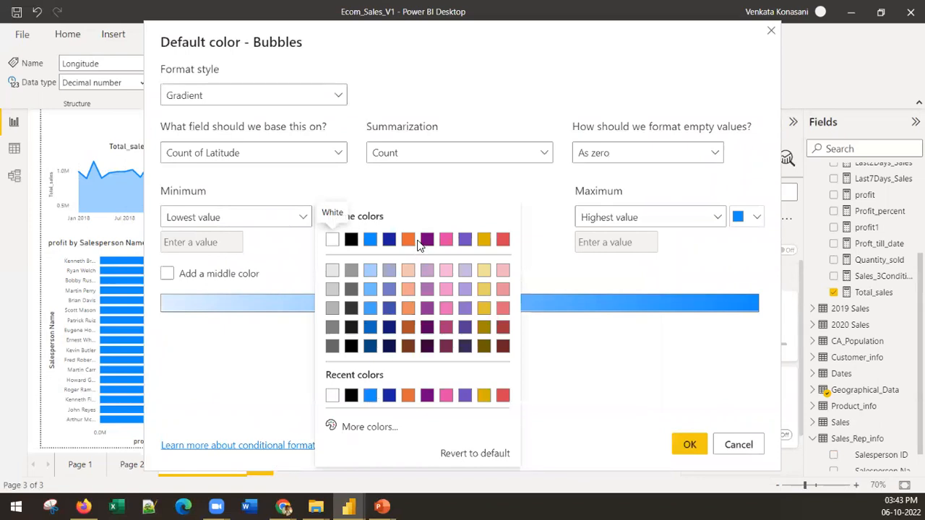
click(349, 427)
click(500, 219)
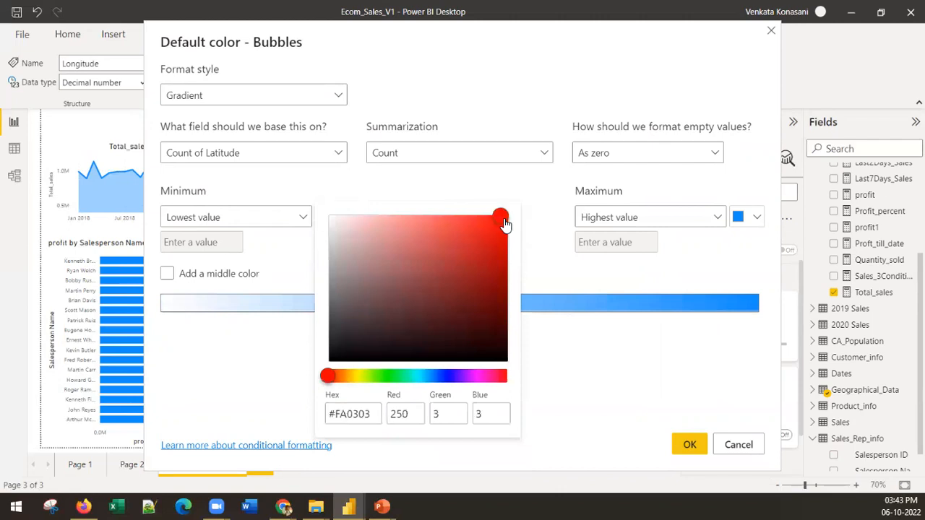
drag(504, 225, 517, 216)
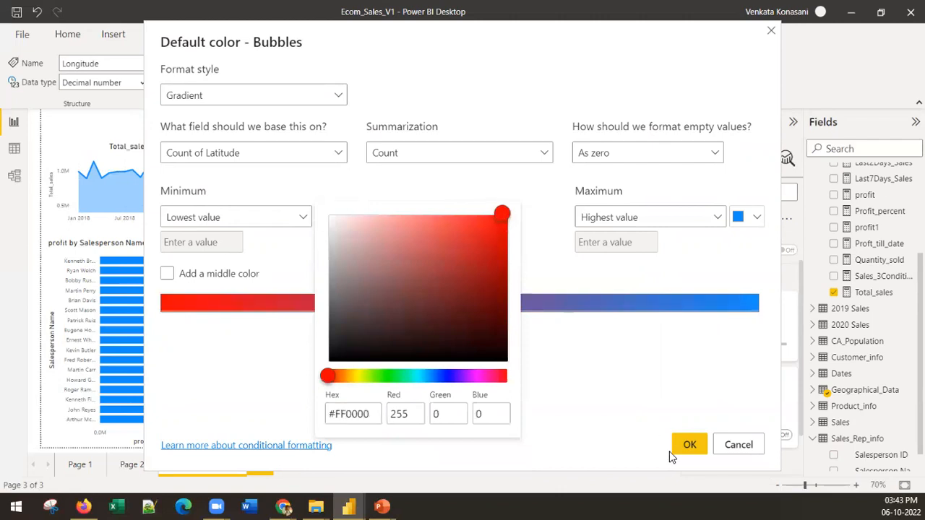
click(692, 446)
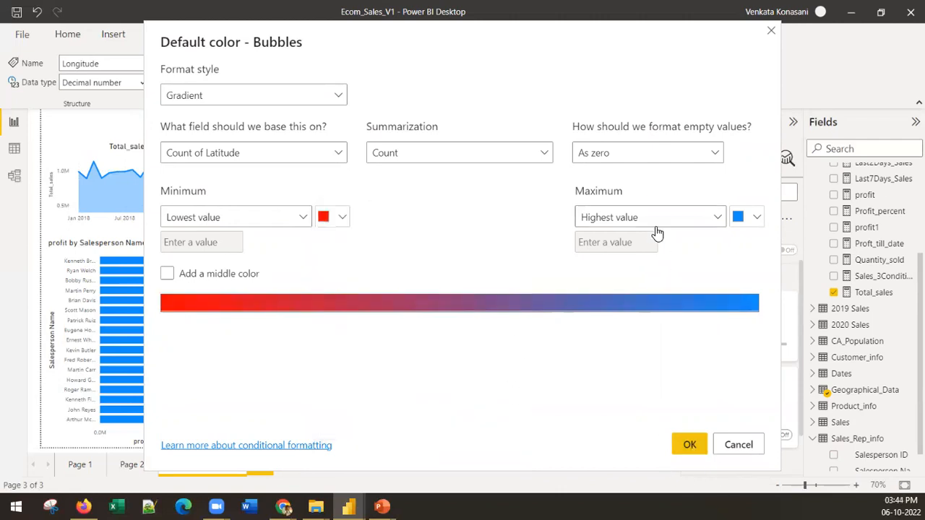
Set the gradient's highest-value colour to green #00FF22, add a middle colour and apply the rule to the bubbles
click(755, 218)
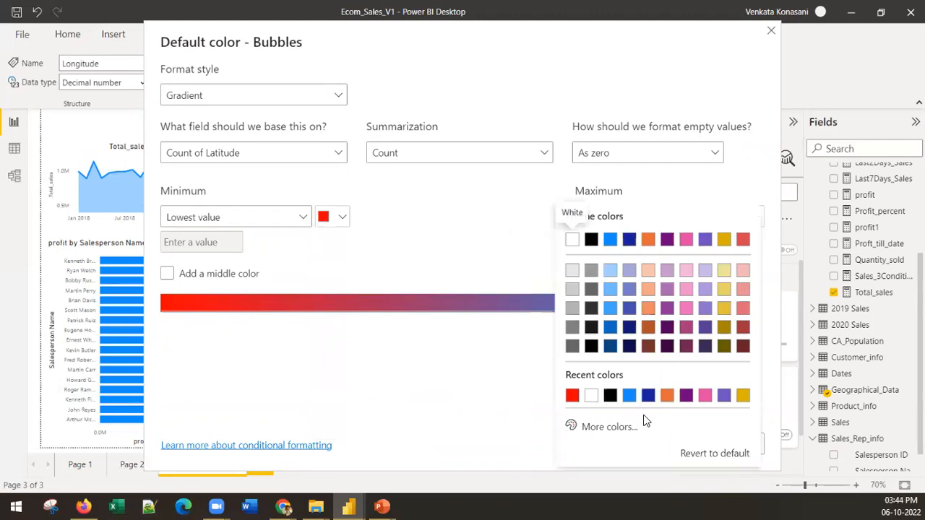
click(599, 428)
click(630, 375)
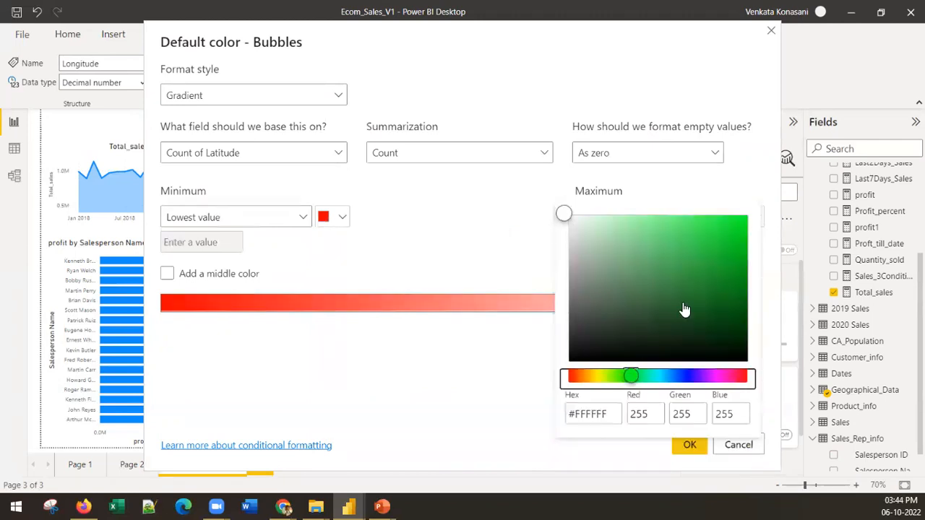
click(740, 217)
click(745, 214)
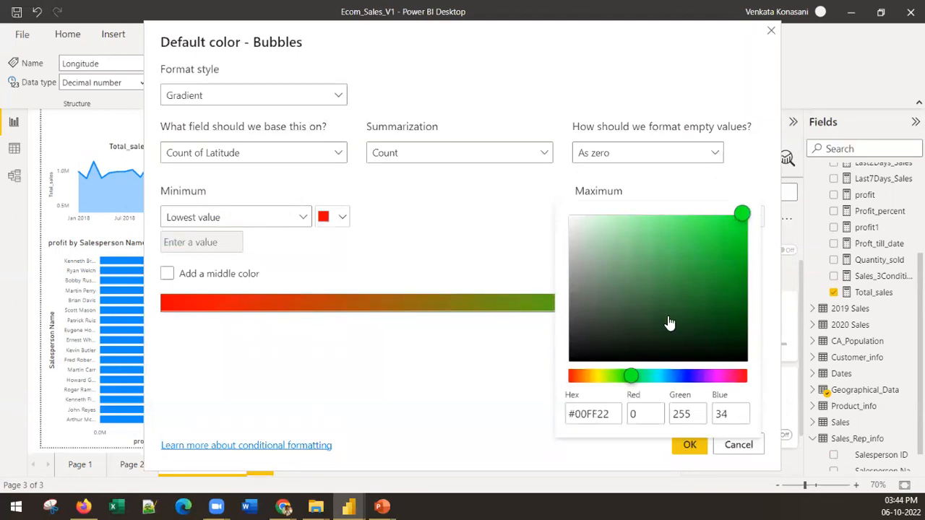
click(435, 348)
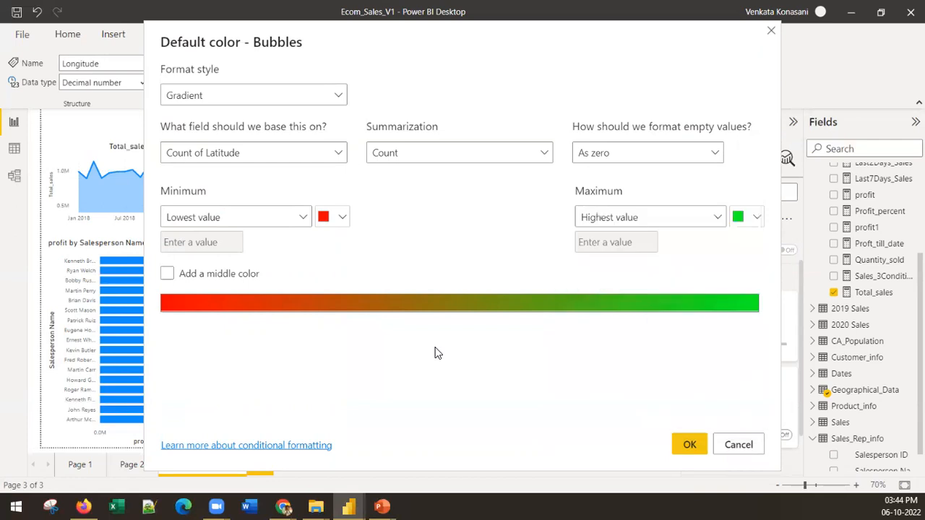
click(182, 275)
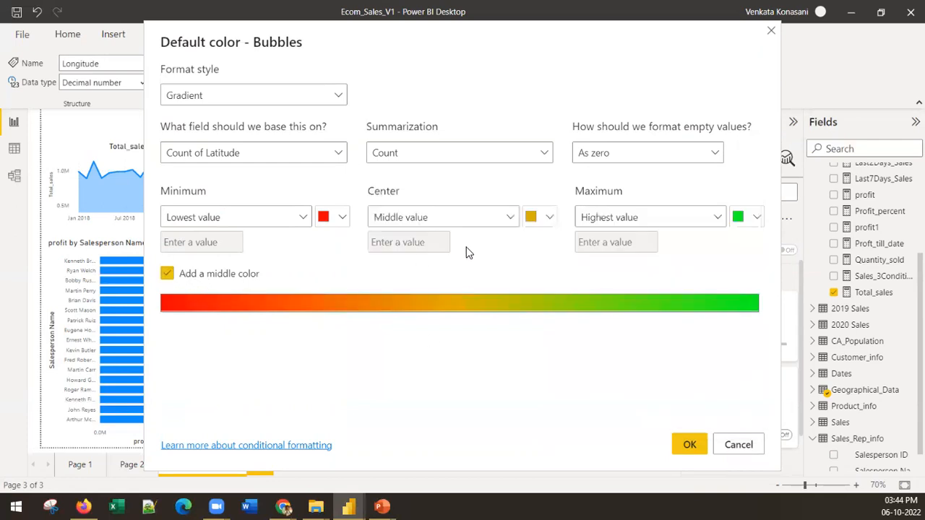
click(688, 447)
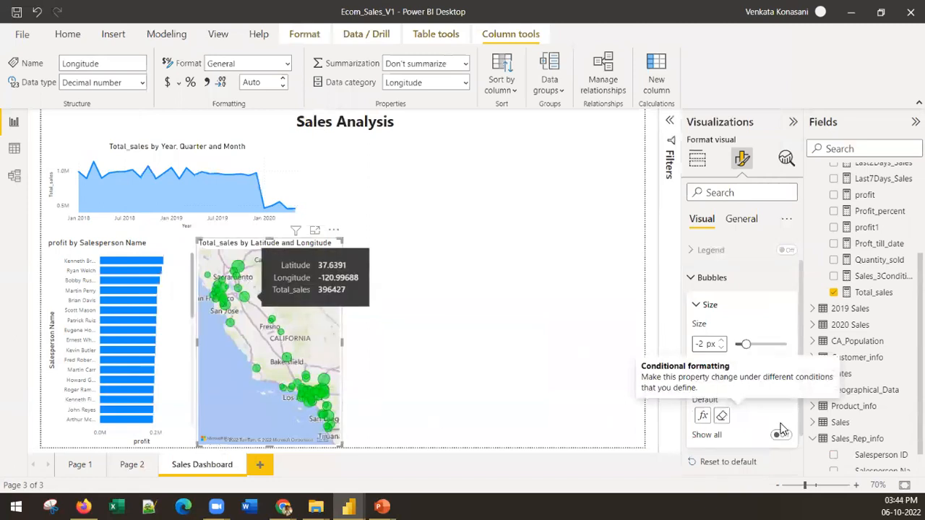
Clear the bubble colour rule and base a new gradient on the Total_sales measure from All_measures
click(720, 416)
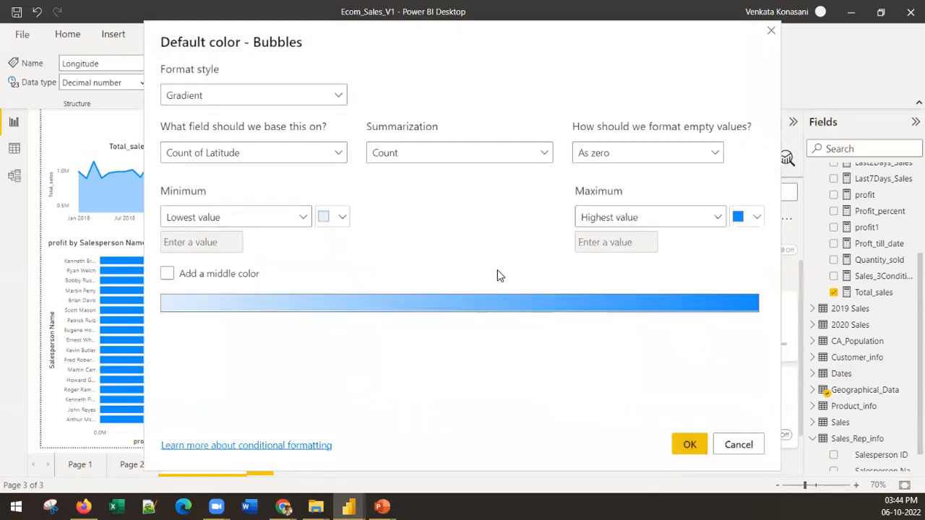
click(342, 153)
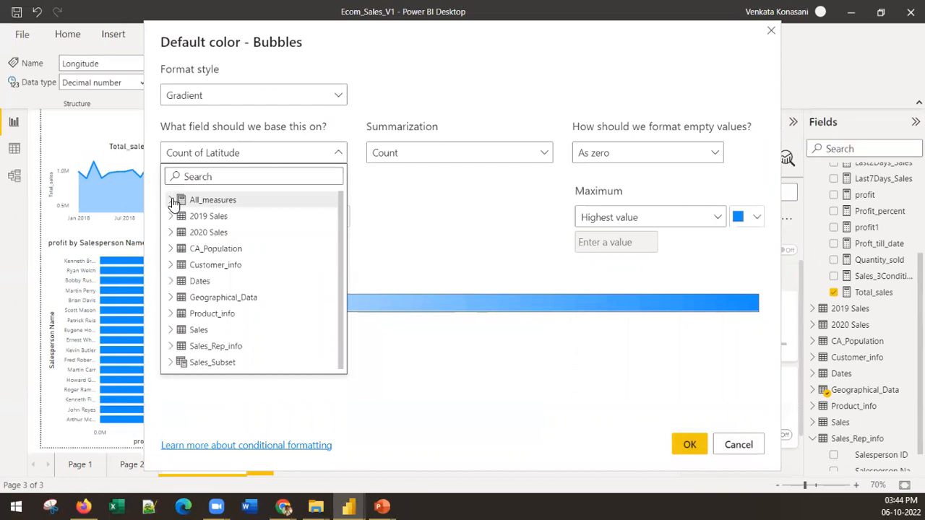
click(170, 199)
scroll(217, 329, down, 3)
scroll(218, 328, down, 1)
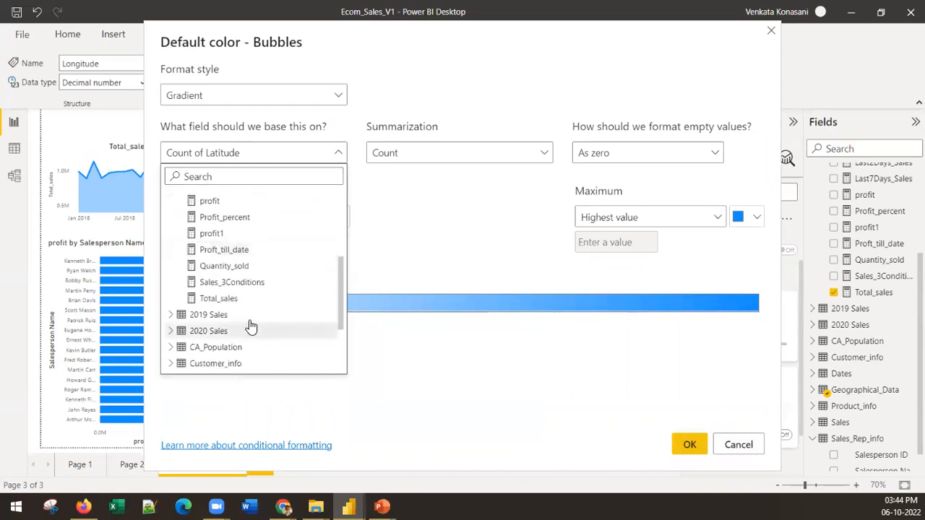
click(237, 303)
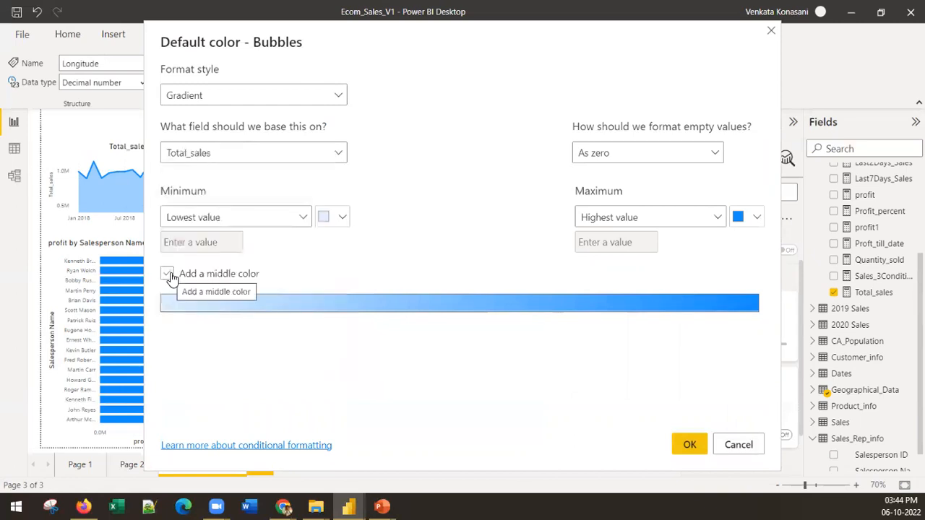
Set the Total_sales gradient's lowest-value colour to red #FF0000 and add a middle colour
click(342, 218)
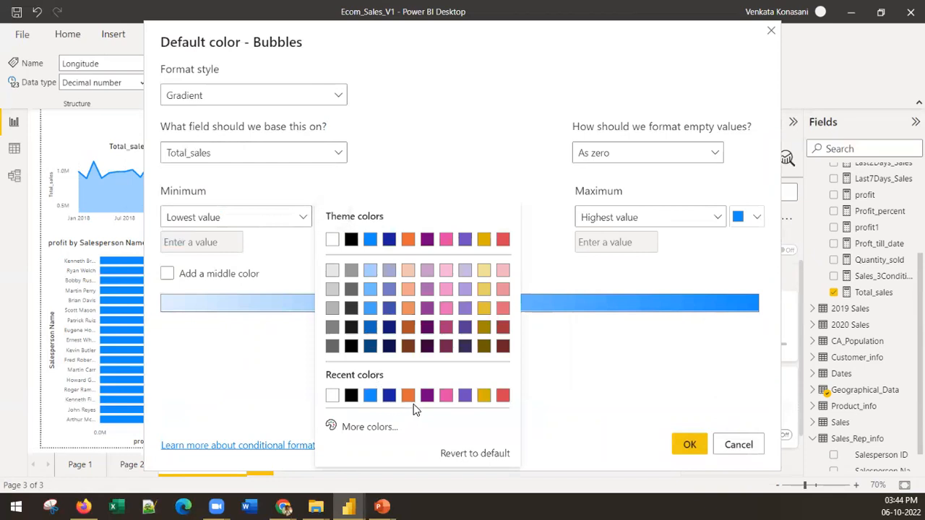
click(344, 426)
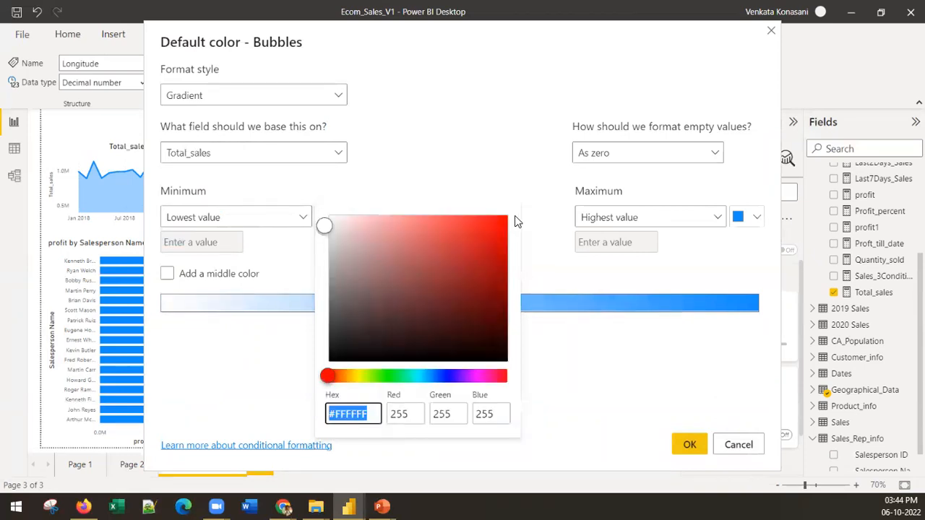
mouse_move(501, 227)
mouse_down()
mouse_move(497, 217)
mouse_move(507, 215)
mouse_up()
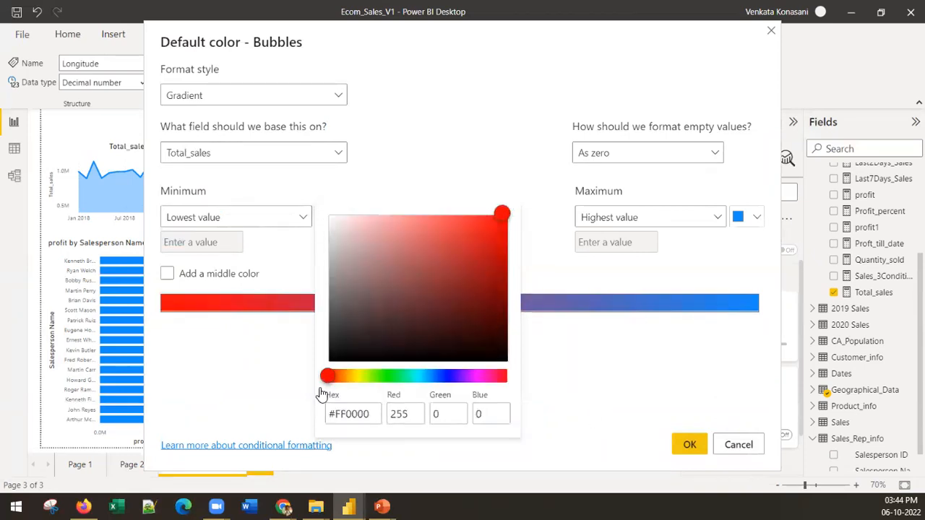
click(270, 376)
click(167, 273)
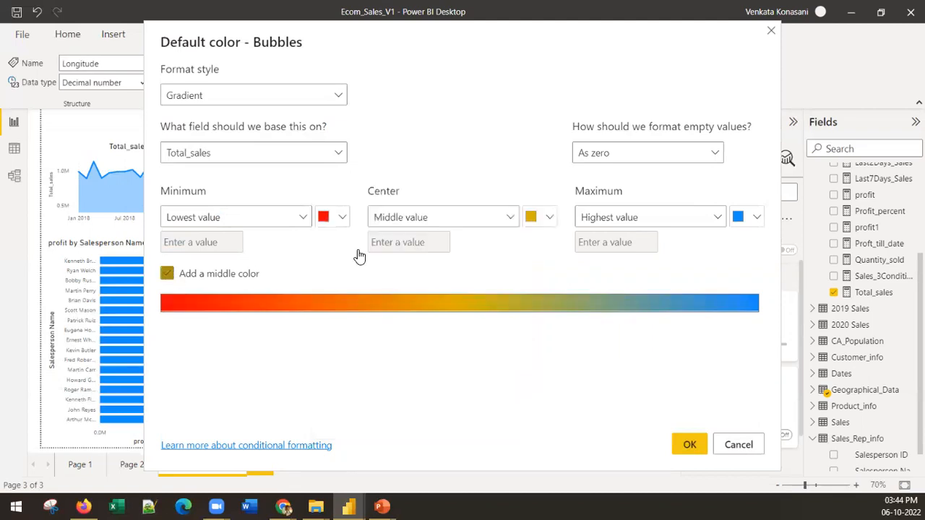
Set the Total_sales gradient's highest-value colour to a bright green and apply the rule to the map bubbles
click(755, 216)
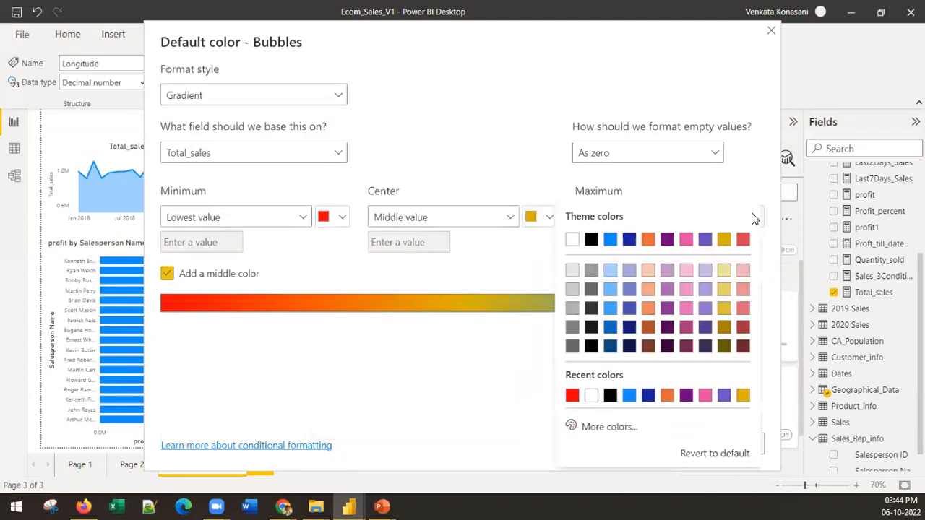
click(600, 427)
click(627, 376)
drag(733, 217, 752, 208)
click(439, 372)
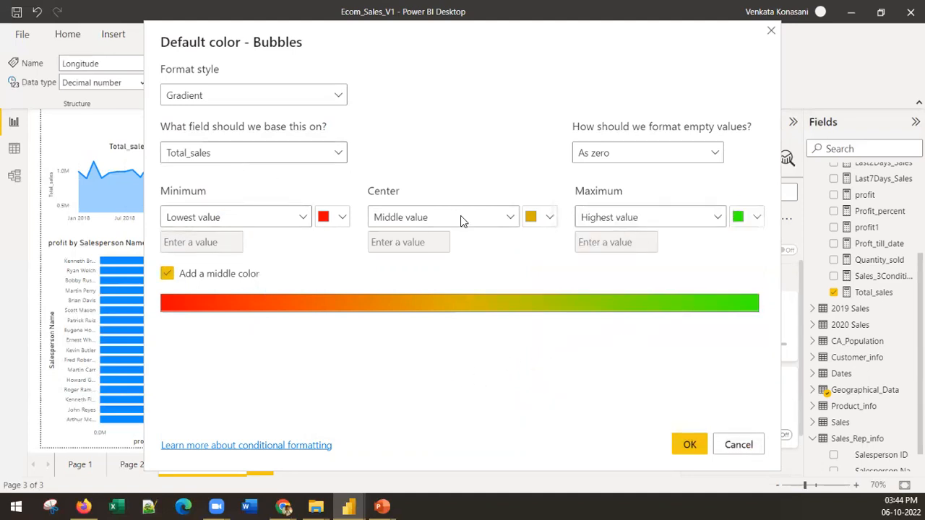
click(688, 443)
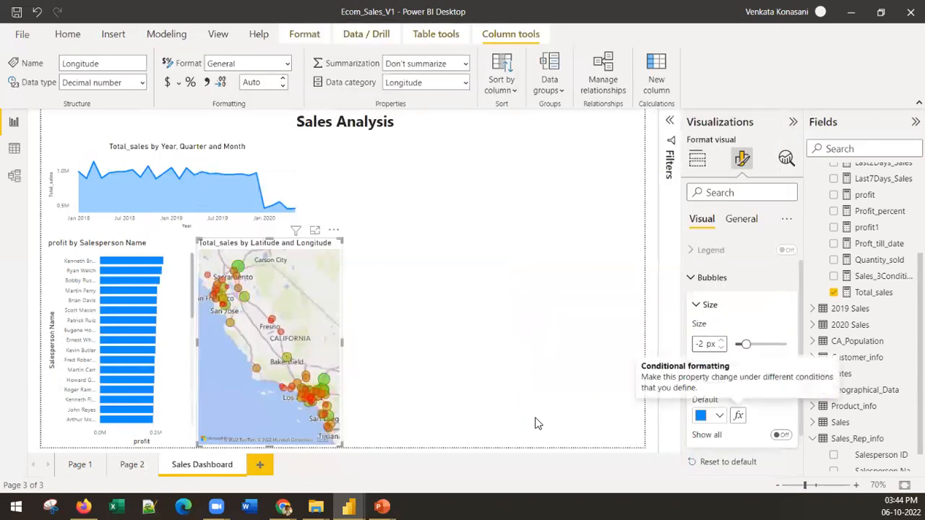
Set the size of the map's bubbles to 10 px
drag(746, 344, 746, 346)
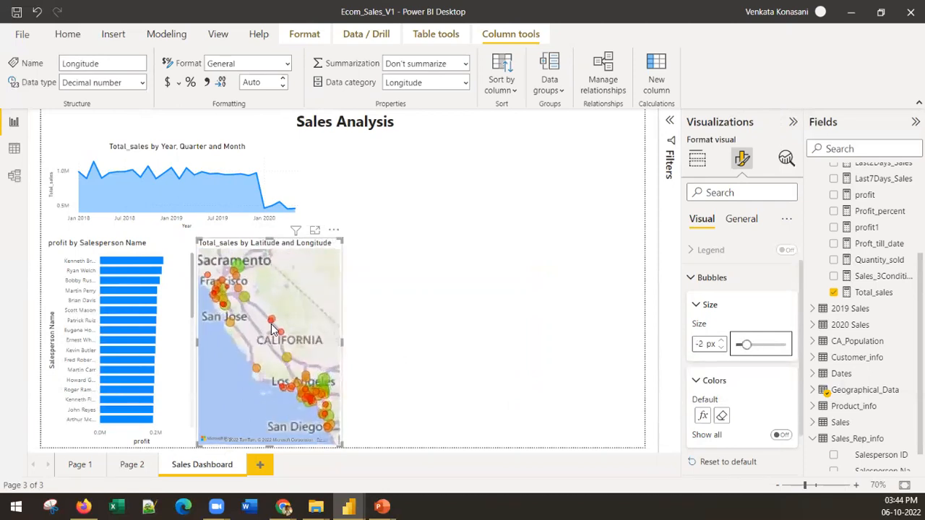
click(720, 341)
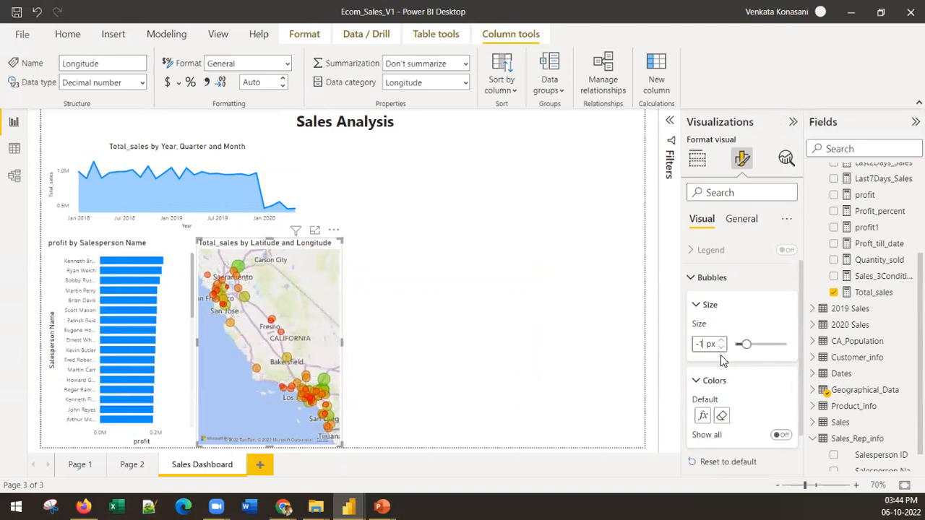
drag(747, 345, 750, 343)
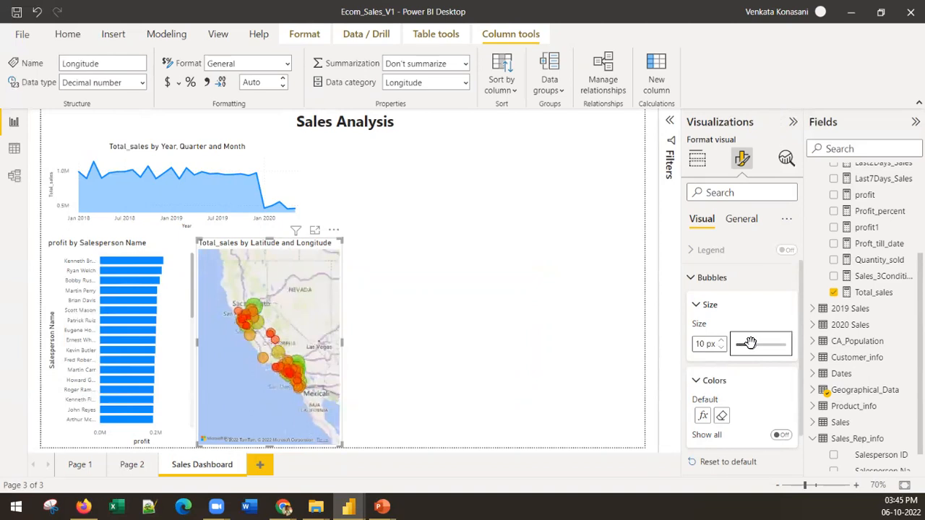
click(355, 392)
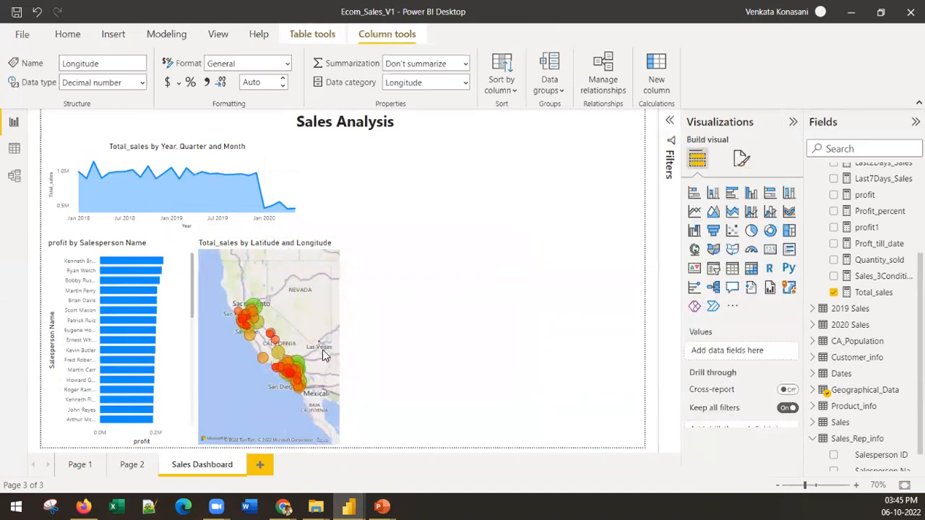
Widen the Total_sales map slightly and inspect the details of its northern and southern bubbles
click(323, 323)
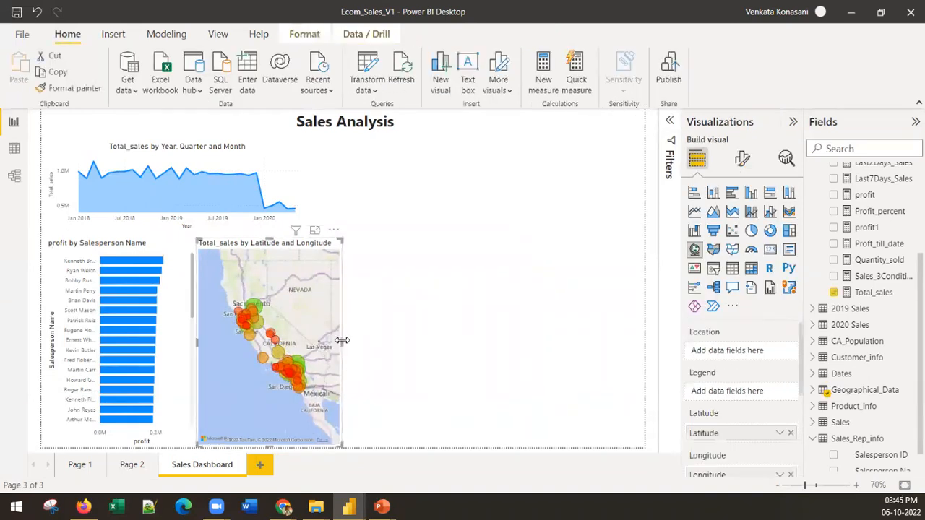
drag(342, 342, 345, 342)
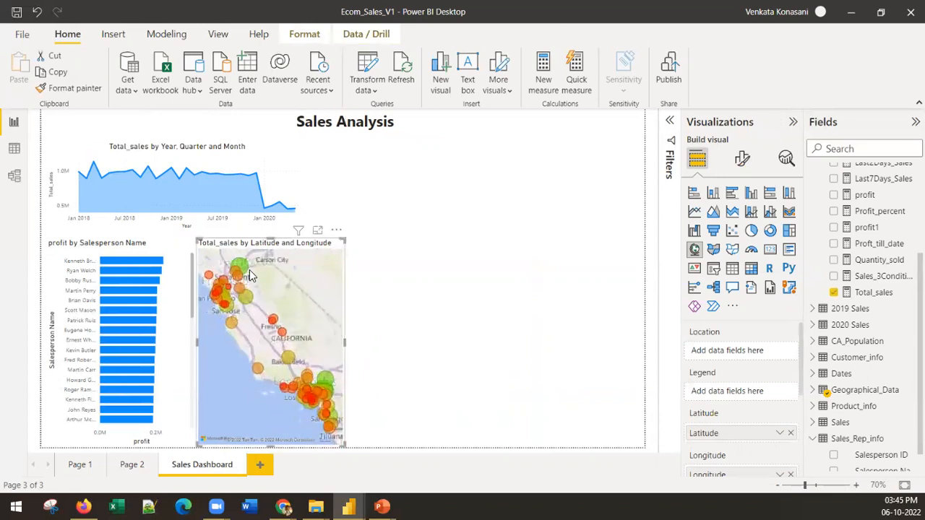
mouse_move(244, 269)
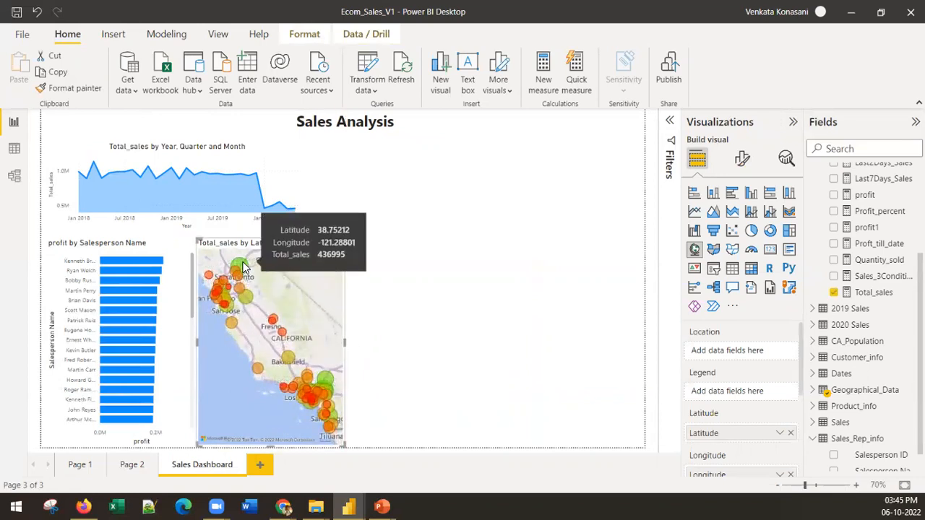
mouse_move(311, 406)
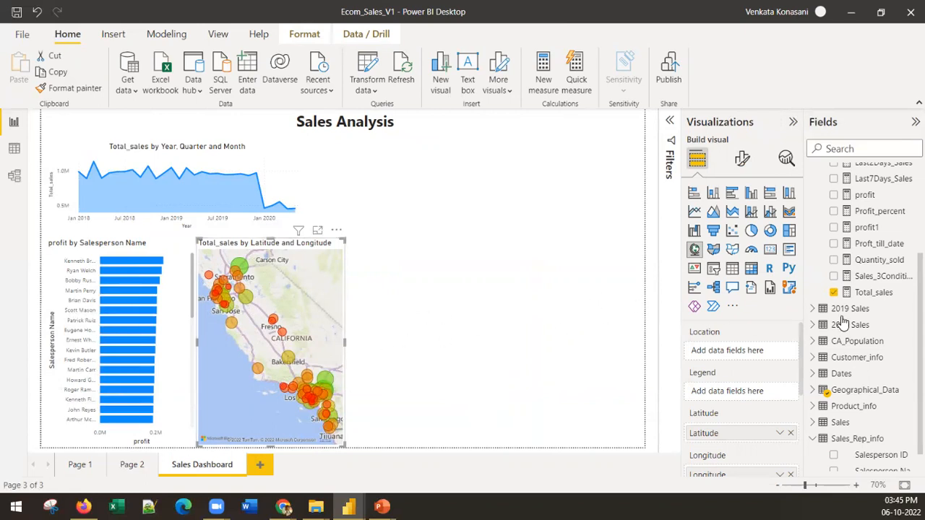
Duplicate the profit by Salesperson Name bar chart and place the copy to the right of the map
click(166, 368)
key(ctrl+c)
key(ctrl+v)
drag(172, 365, 496, 371)
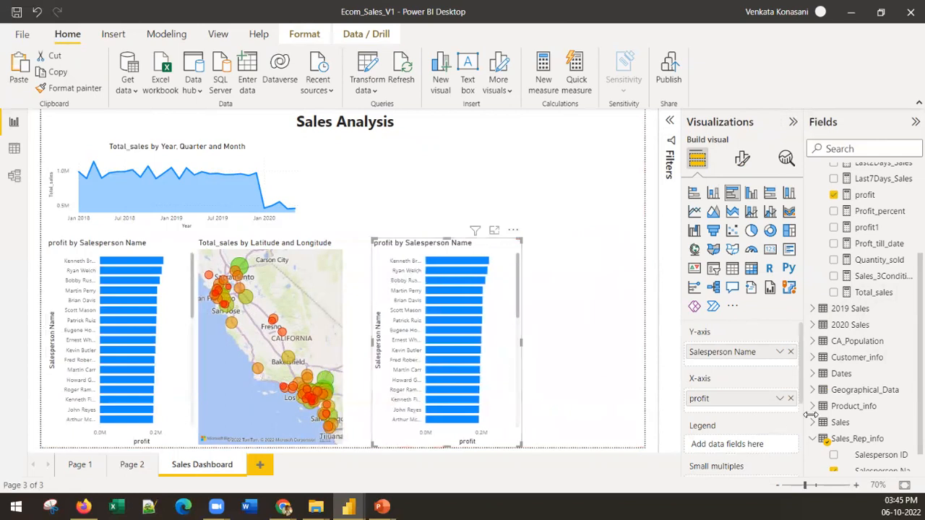
Replace profit with Total_sales on the copied chart's X-axis and Salesperson Name with Product Name from Product_info on its Y-axis
click(790, 398)
drag(821, 341, 769, 398)
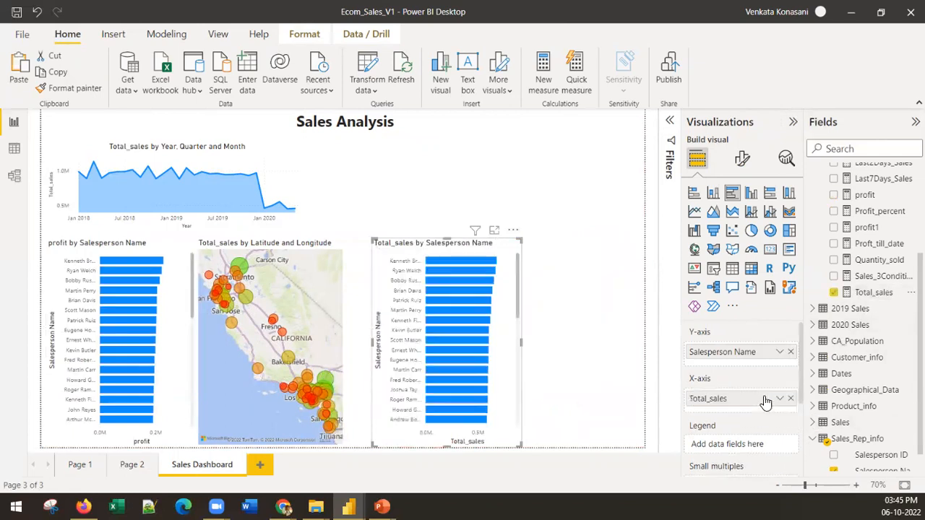
click(791, 351)
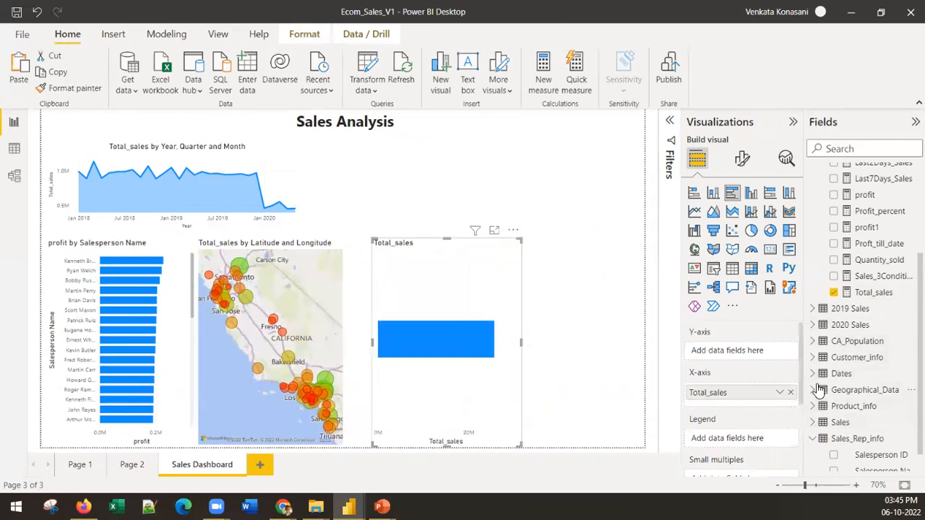
click(812, 406)
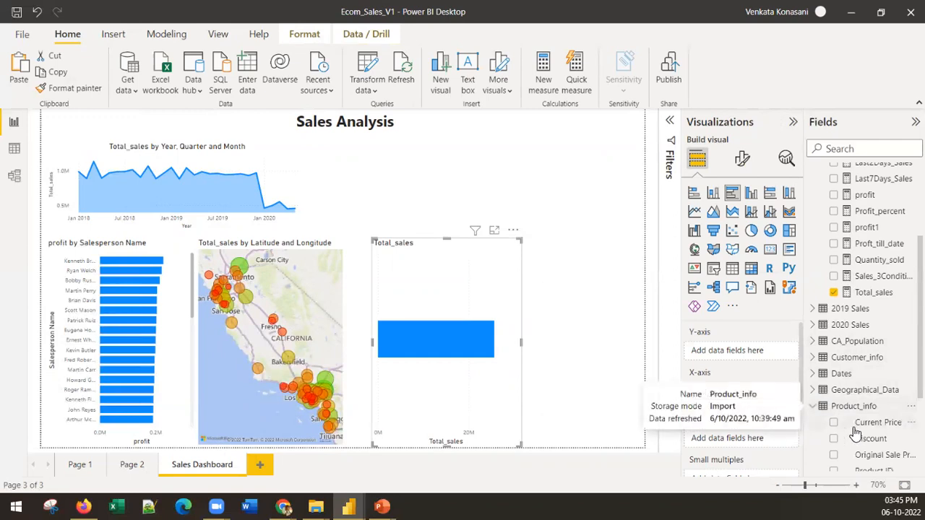
scroll(883, 452, down, 3)
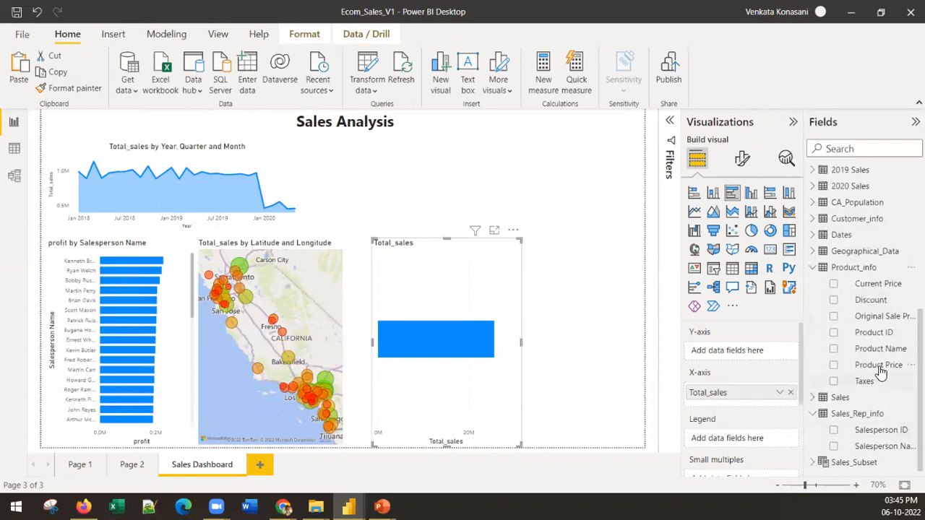
drag(878, 348, 752, 355)
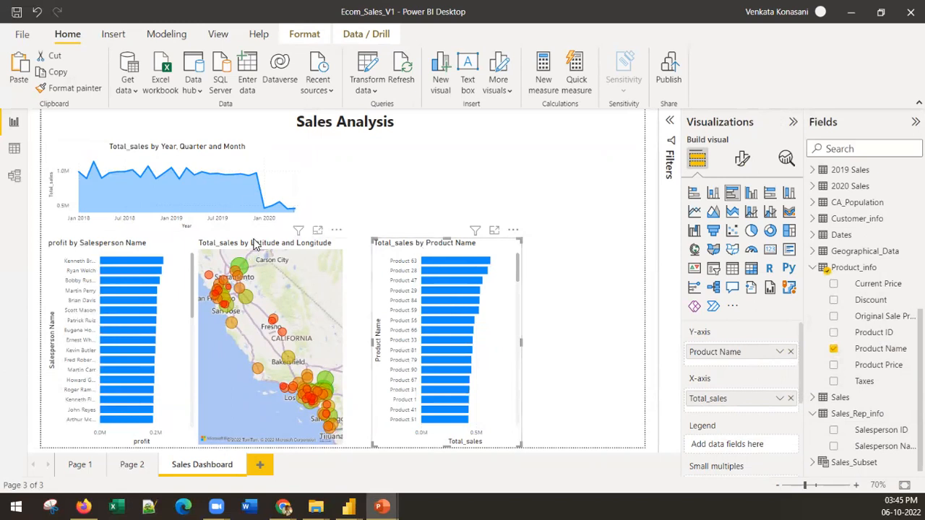
Add a card showing Total_sales and shrink it into the upper right corner of the report page
click(550, 173)
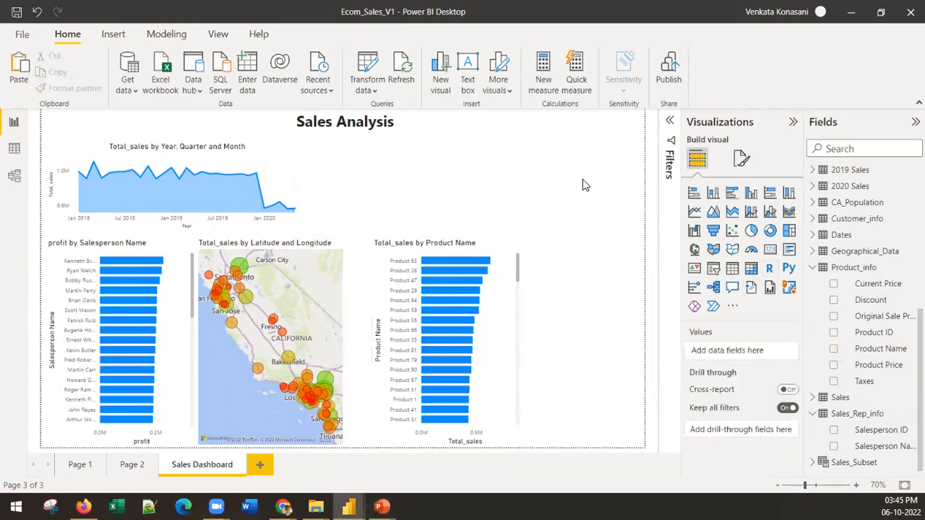
click(770, 249)
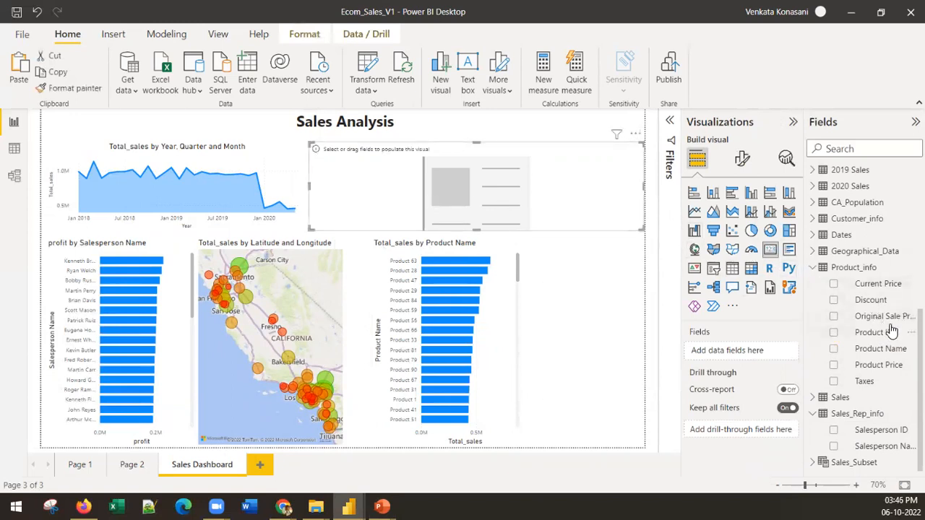
click(811, 267)
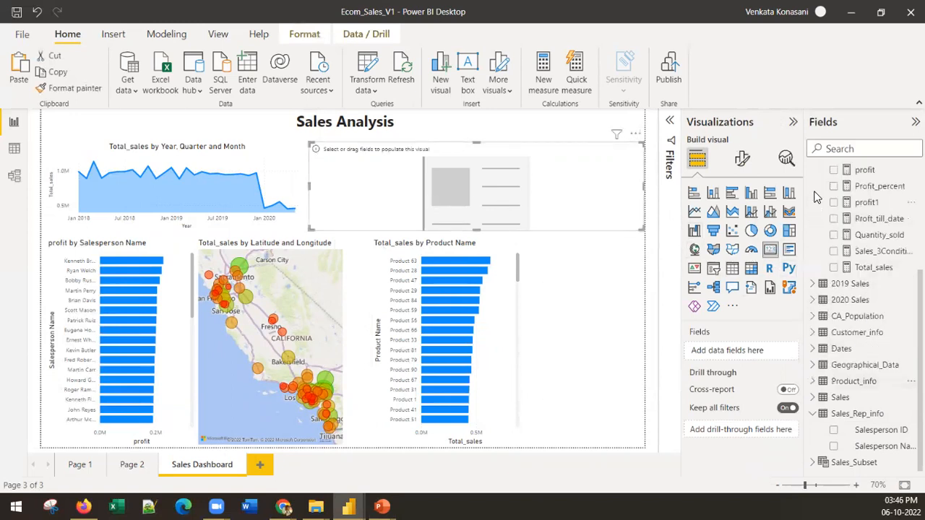
drag(870, 268, 447, 190)
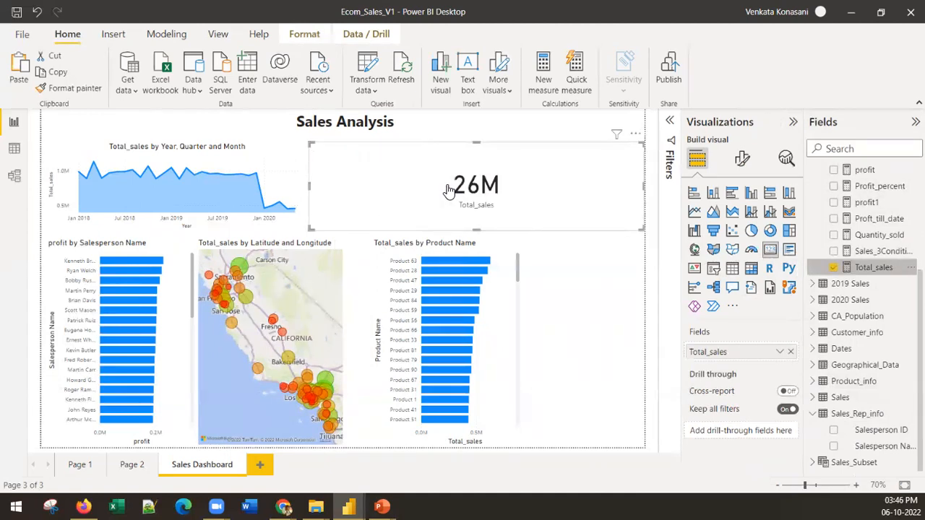
drag(310, 137, 573, 134)
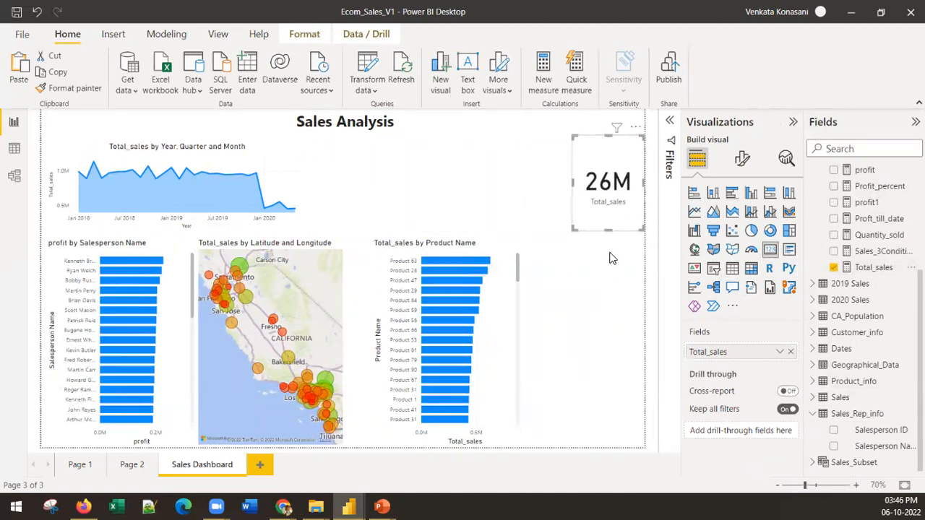
drag(607, 228, 609, 201)
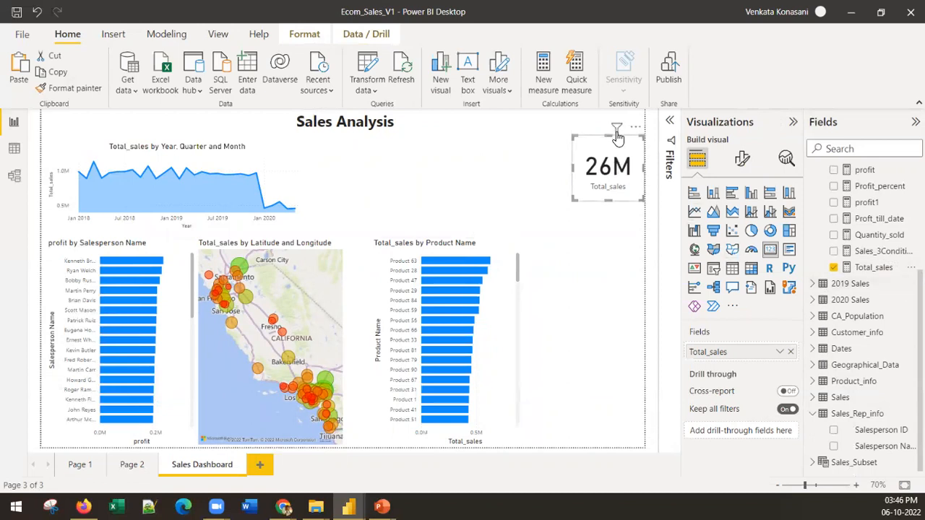
Make two copies of the Total_sales card and stack them below the original
key(ctrl+c)
key(ctrl+v)
drag(613, 143, 628, 308)
key(ctrl+c)
key(ctrl+v)
click(611, 248)
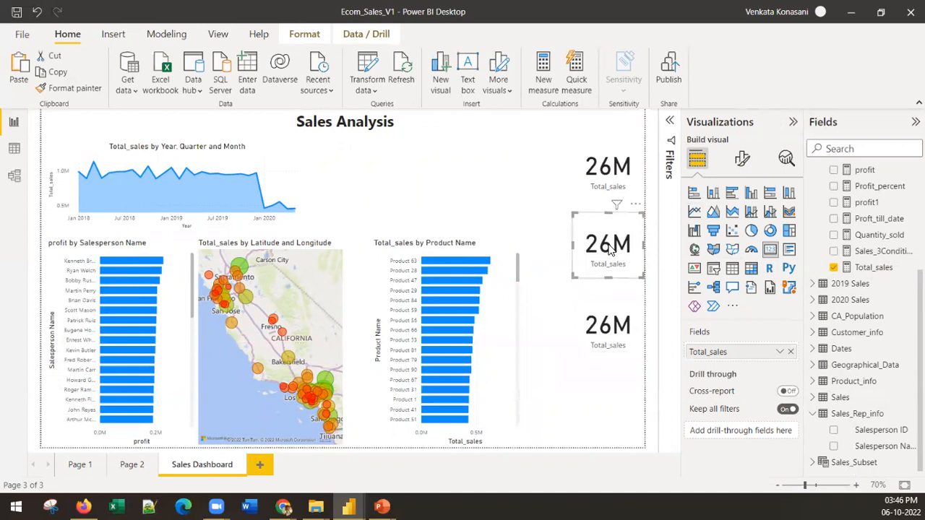
Replace Total_sales with Quantity from the Sales table in the middle card and make the card slightly narrower
click(791, 352)
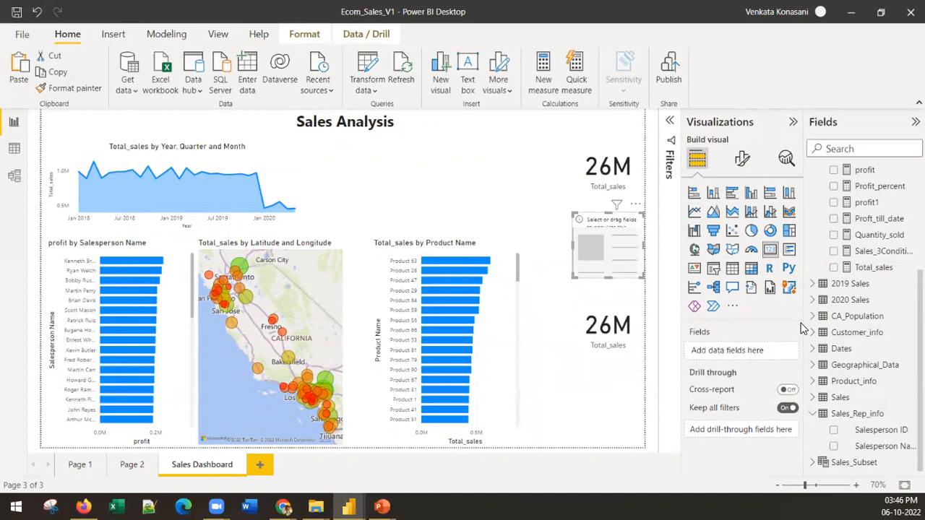
click(838, 398)
scroll(867, 378, down, 3)
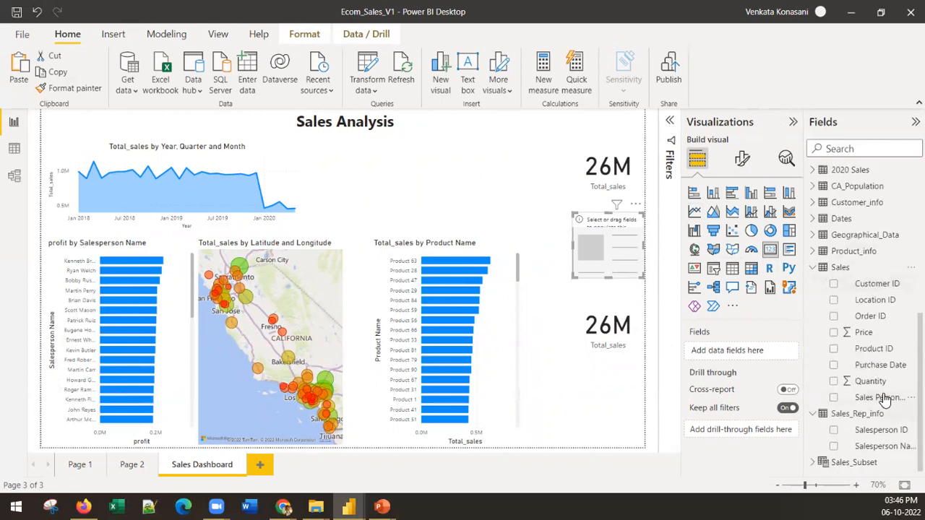
drag(869, 381, 761, 362)
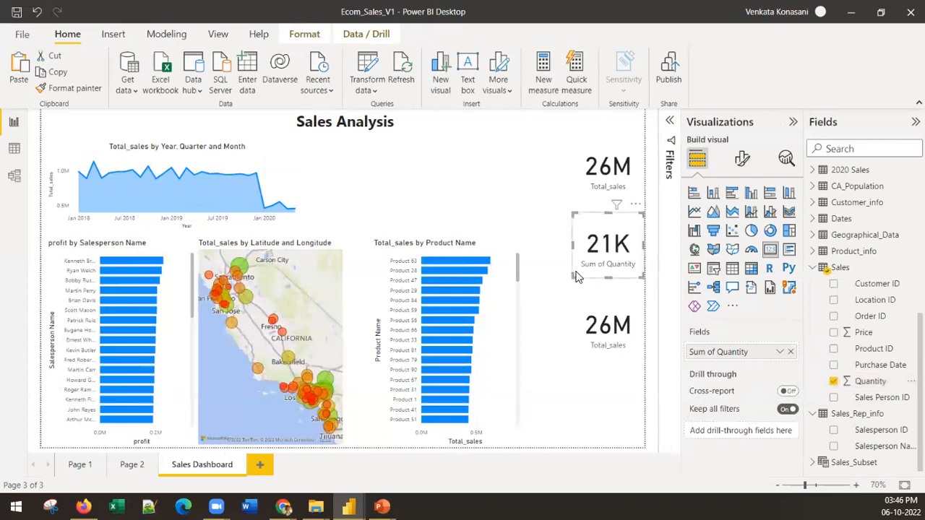
drag(576, 278, 588, 279)
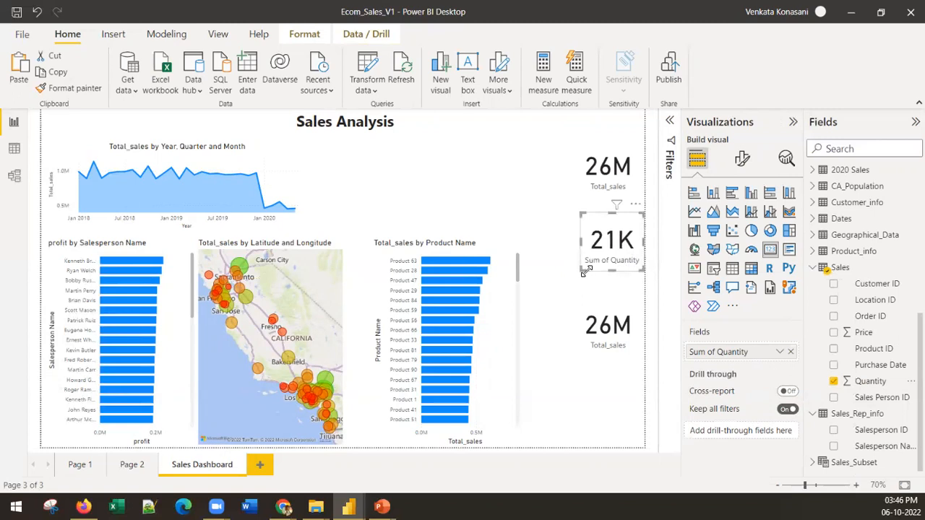
drag(581, 270, 581, 276)
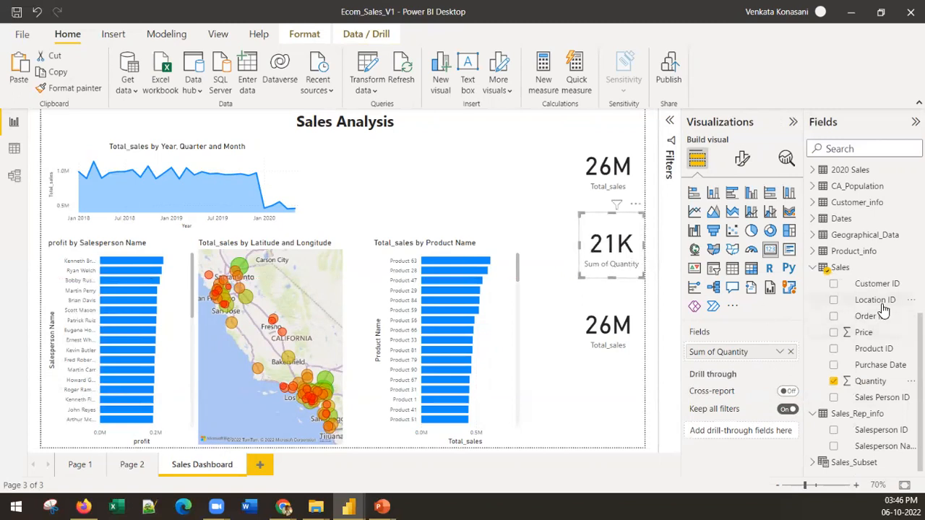
Look through the visual and general formatting options of the Sum of Quantity card
scroll(878, 311, up, 5)
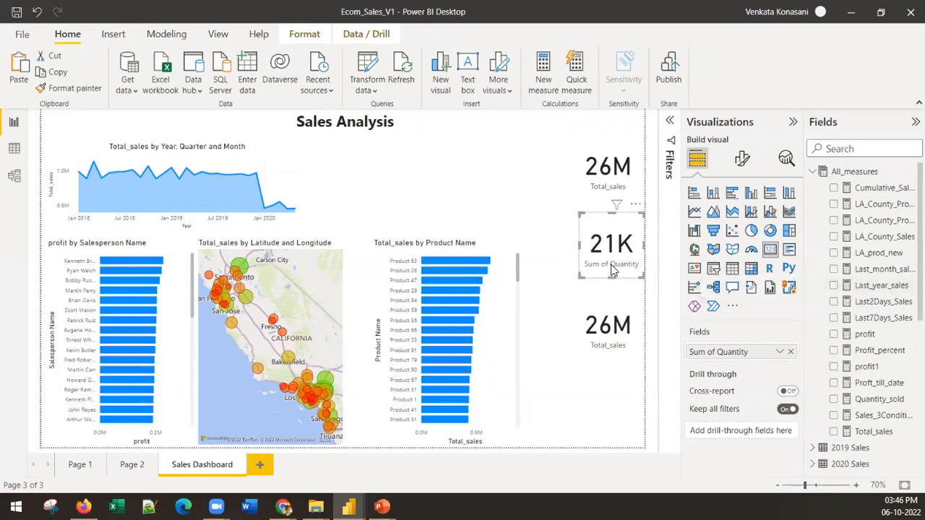
click(743, 162)
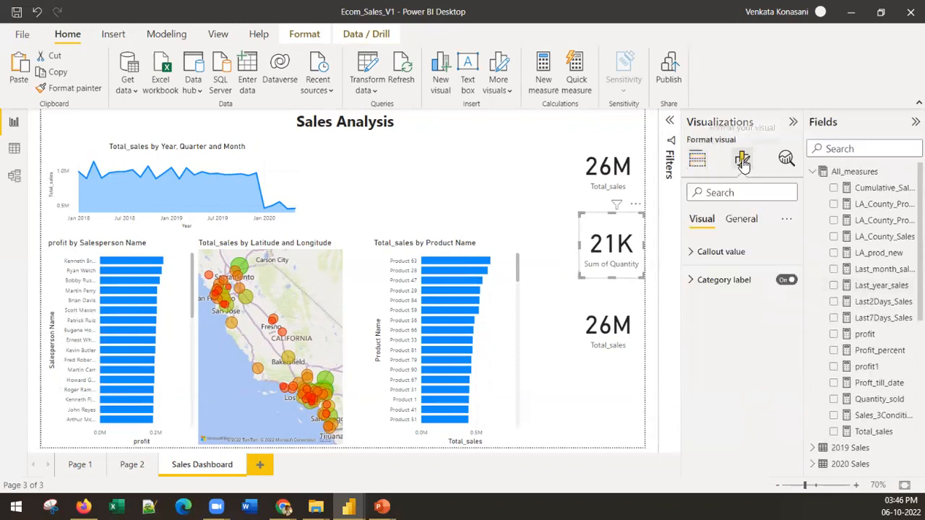
click(741, 219)
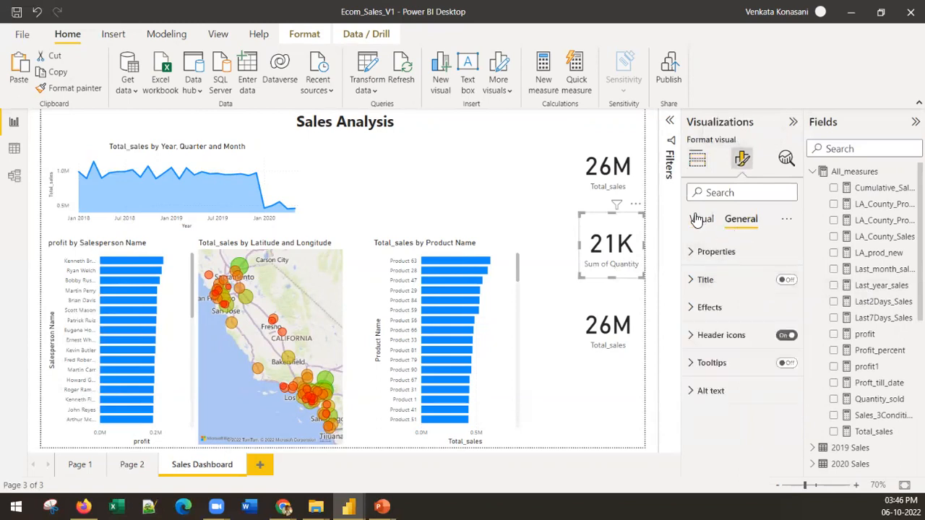
click(700, 219)
click(724, 254)
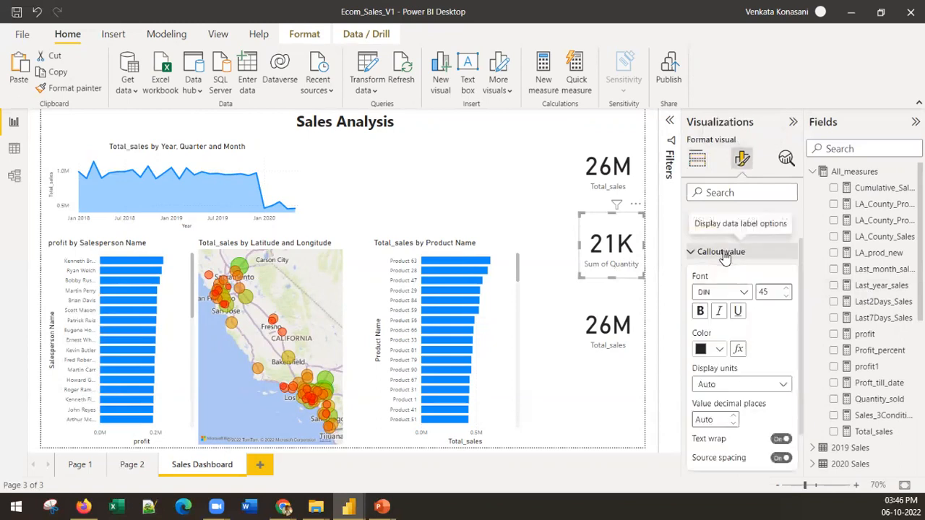
click(723, 254)
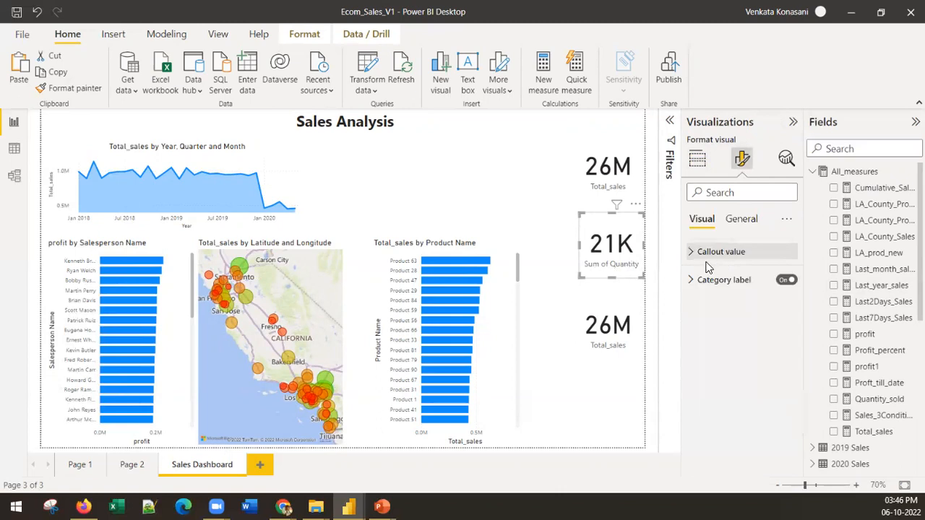
click(740, 280)
click(736, 279)
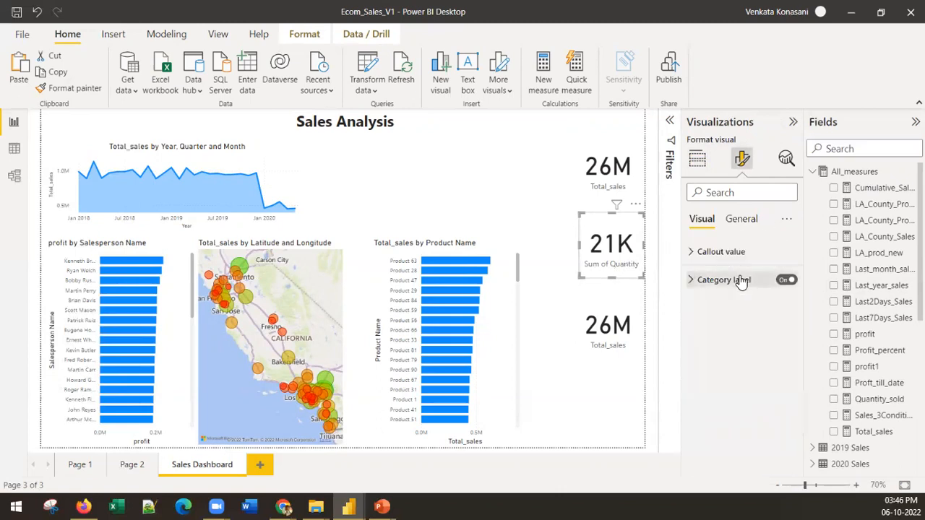
click(744, 219)
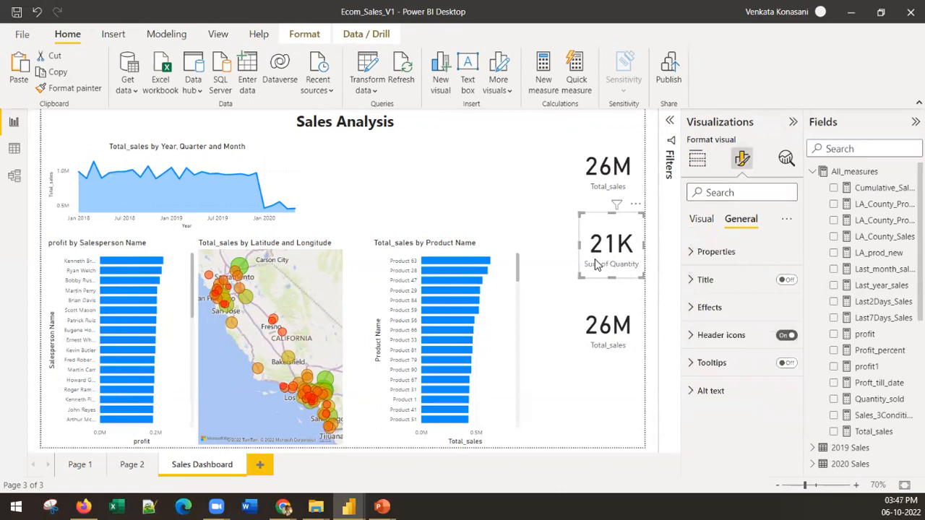
Replace Total_sales with the profit measure in the lowest card and make the card slightly smaller
mouse_move(619, 291)
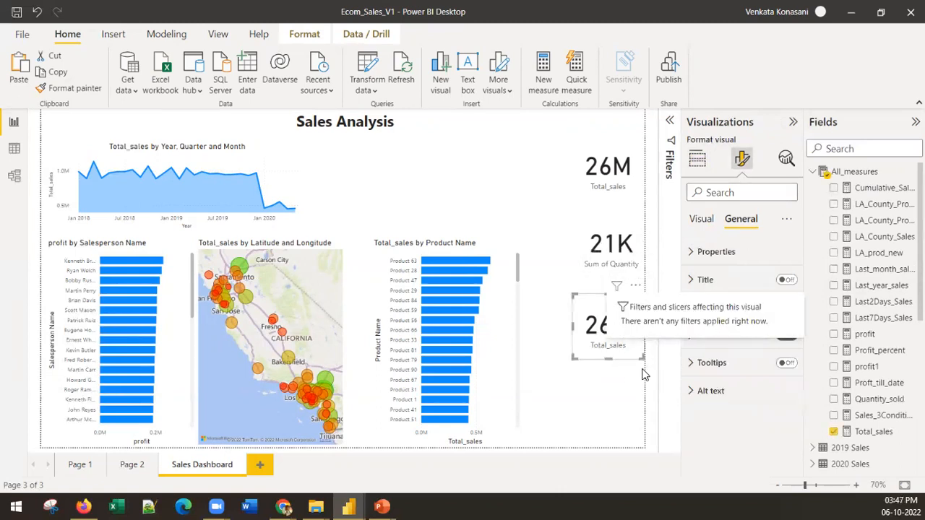
click(612, 353)
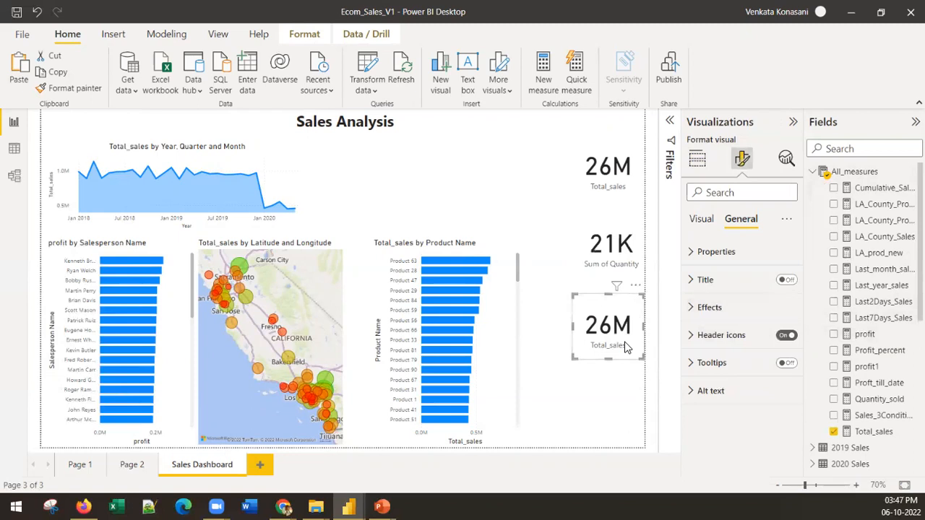
click(697, 157)
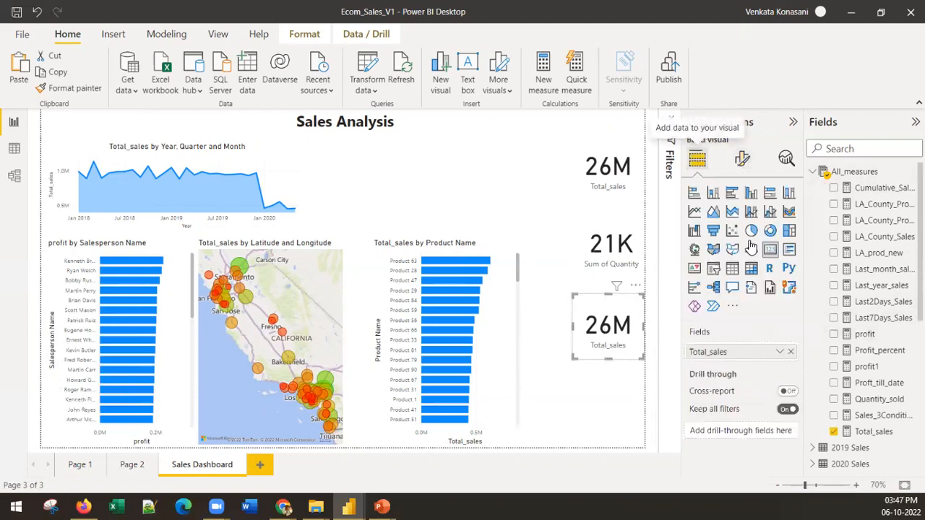
click(791, 352)
drag(867, 334, 730, 354)
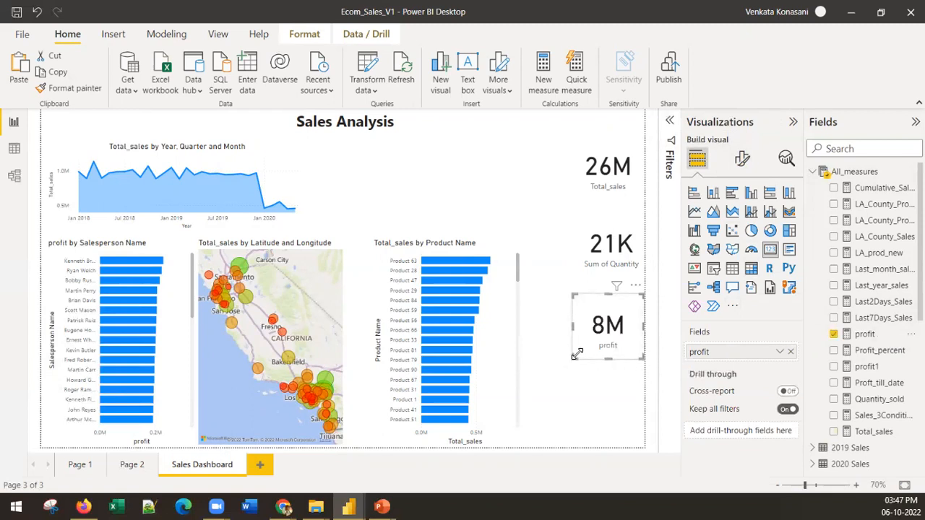
drag(575, 355, 581, 352)
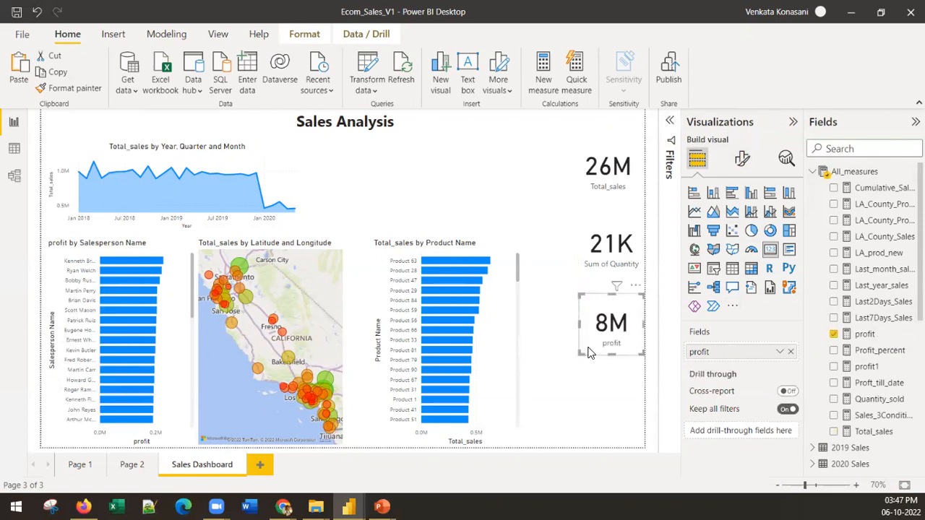
Duplicate the profit card below the original, show Profit_percent in the copy and make it slightly narrower
key(ctrl+c)
key(ctrl+v)
drag(586, 349, 593, 416)
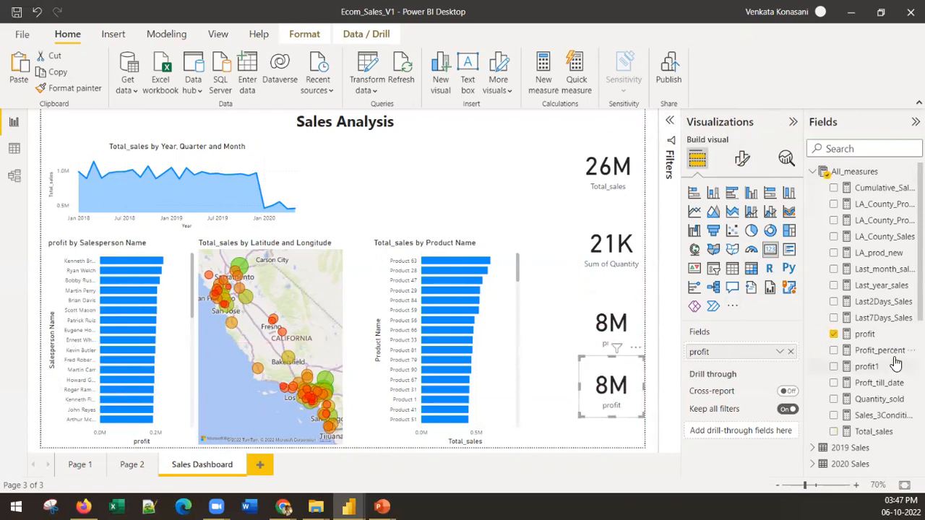
click(790, 351)
drag(746, 370, 712, 350)
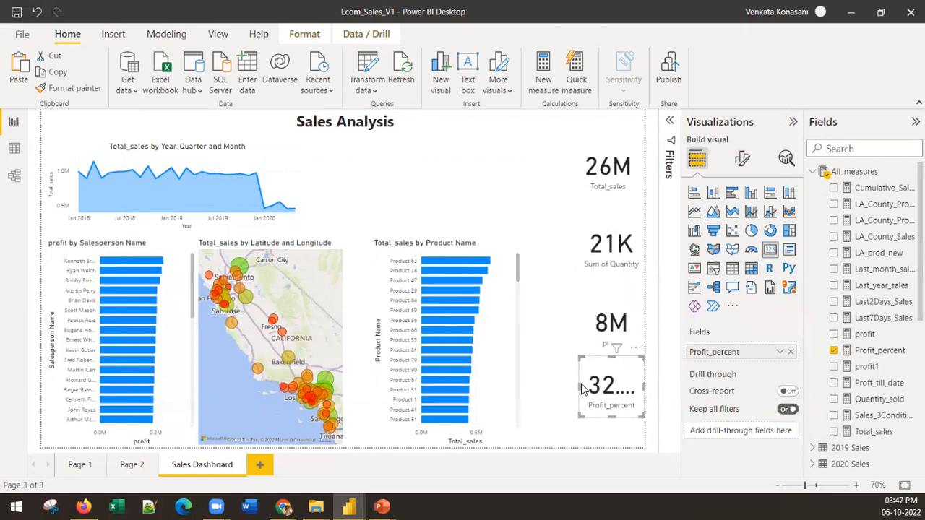
mouse_move(580, 384)
mouse_down()
mouse_move(549, 385)
mouse_move(586, 386)
mouse_up()
ctrl+click(616, 325)
ctrl+click(612, 249)
ctrl+click(607, 172)
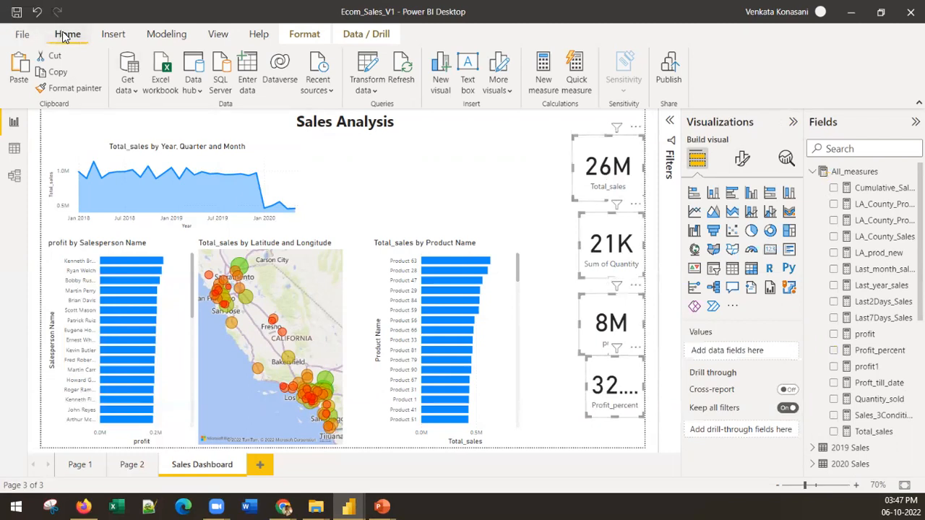
Reduce the Profit_percent card's callout value font size to 41 and widen the card to fit the whole value
click(617, 404)
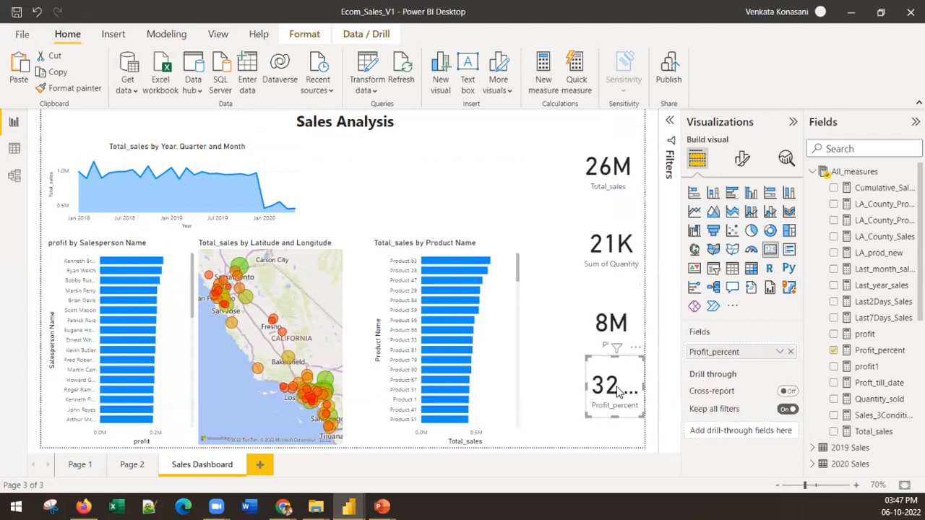
click(741, 159)
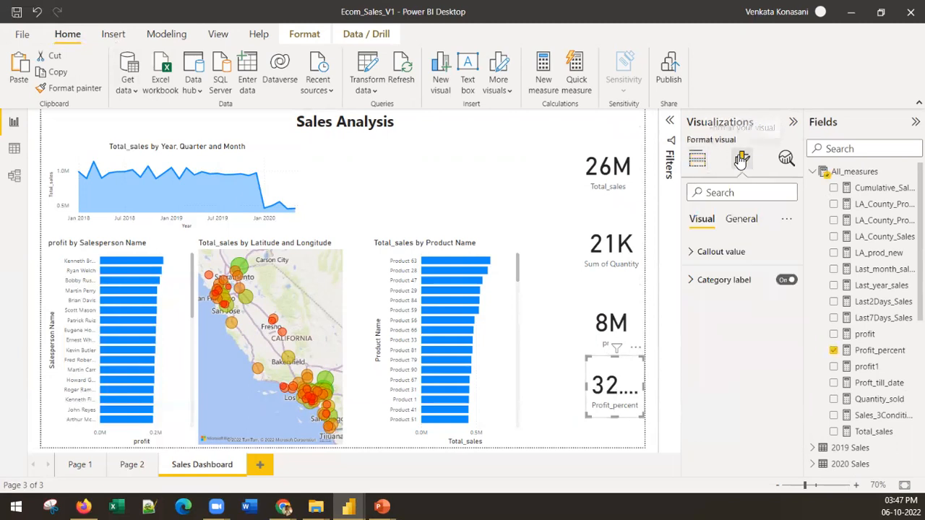
click(744, 219)
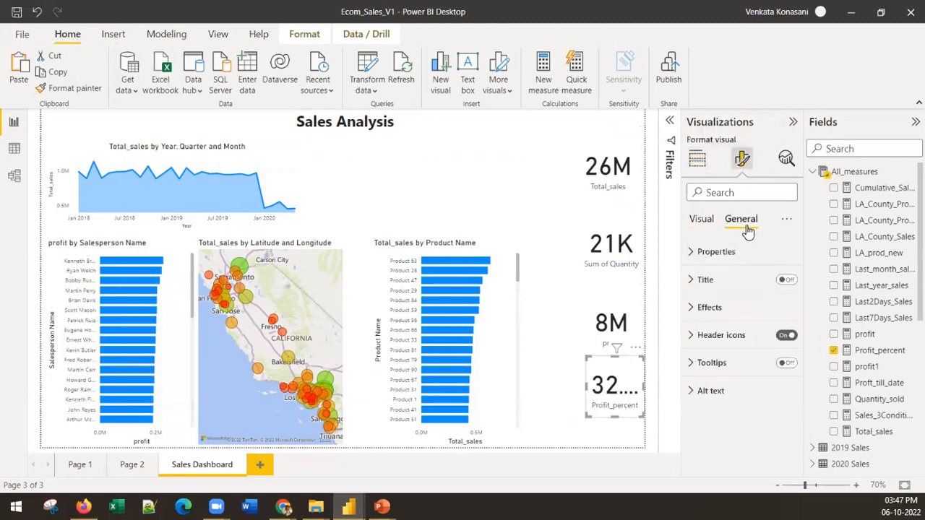
click(701, 220)
click(722, 252)
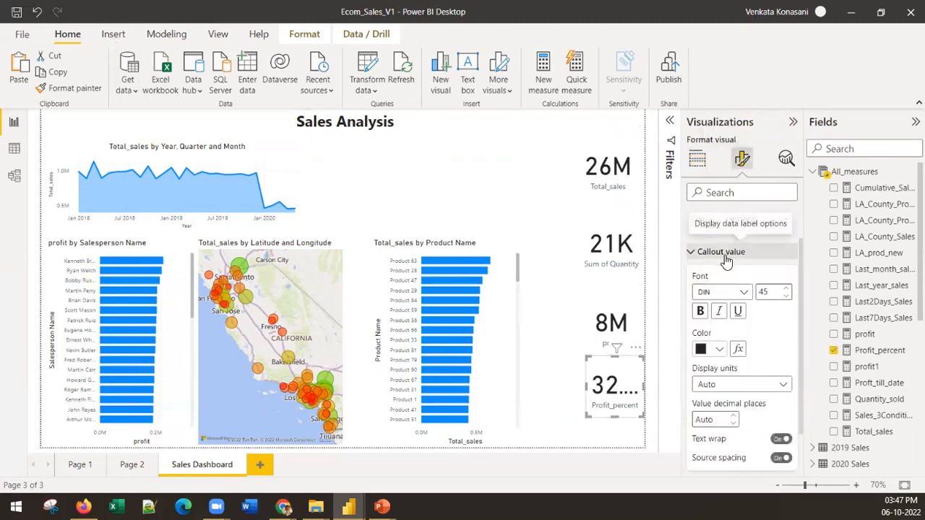
click(787, 296)
click(786, 296)
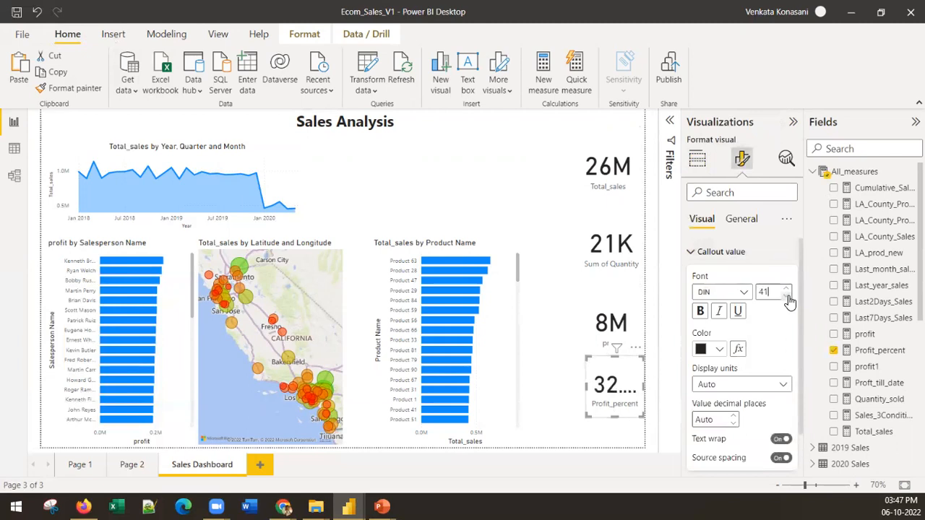
drag(588, 394, 566, 390)
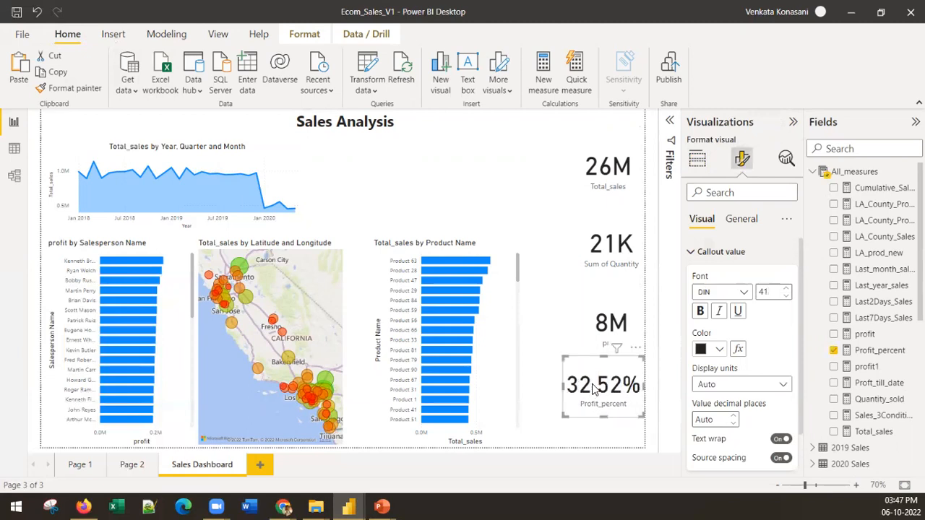
Format the Profit_percent measure with 1 decimal place and narrow its card to fit
click(878, 351)
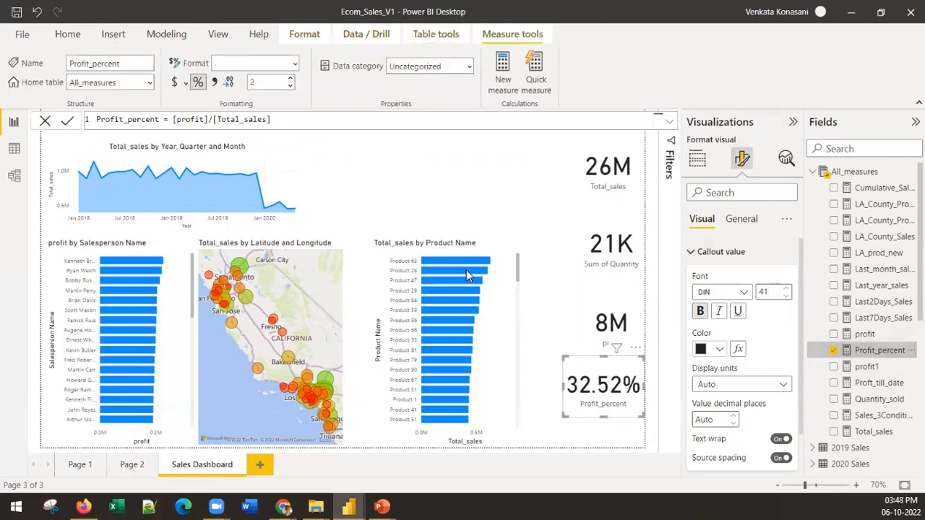
click(289, 86)
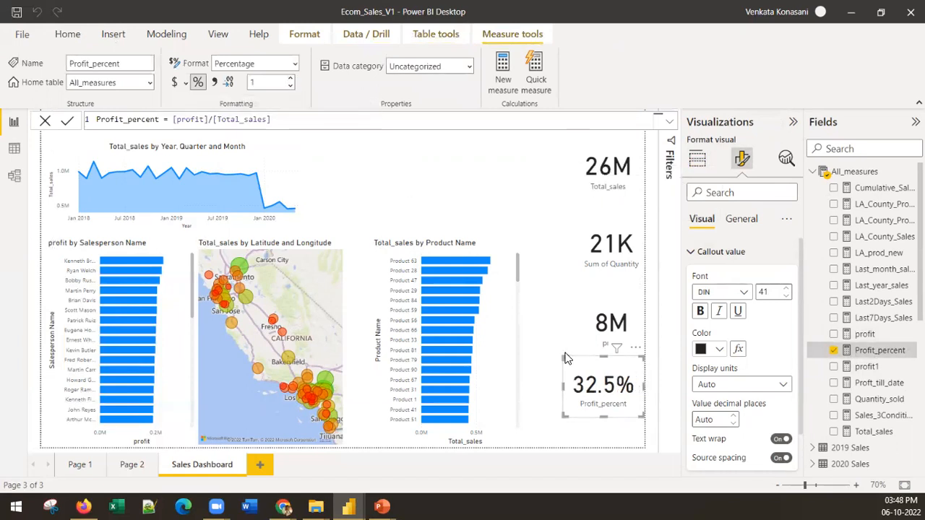
drag(566, 359, 576, 361)
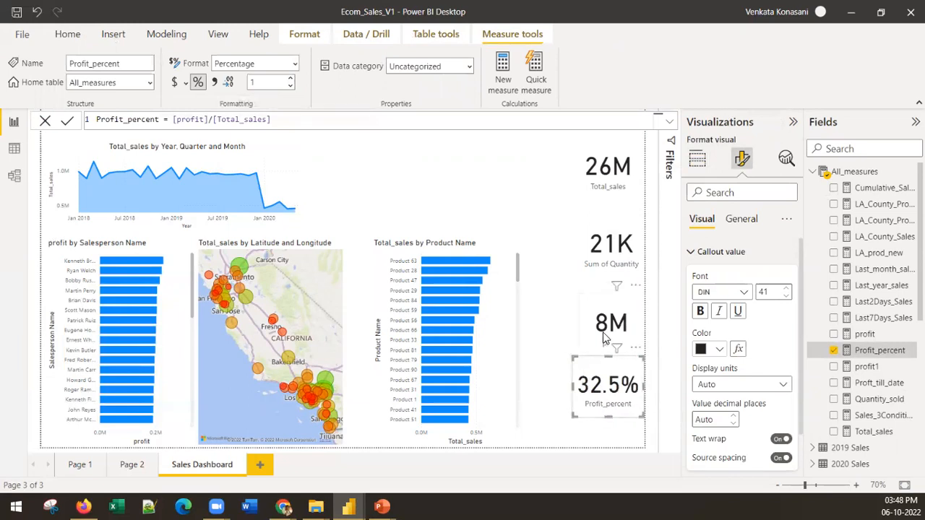
Align the left edges of the profit and Sum of Quantity cards with the Total_sales card so all cards have equal width
click(583, 325)
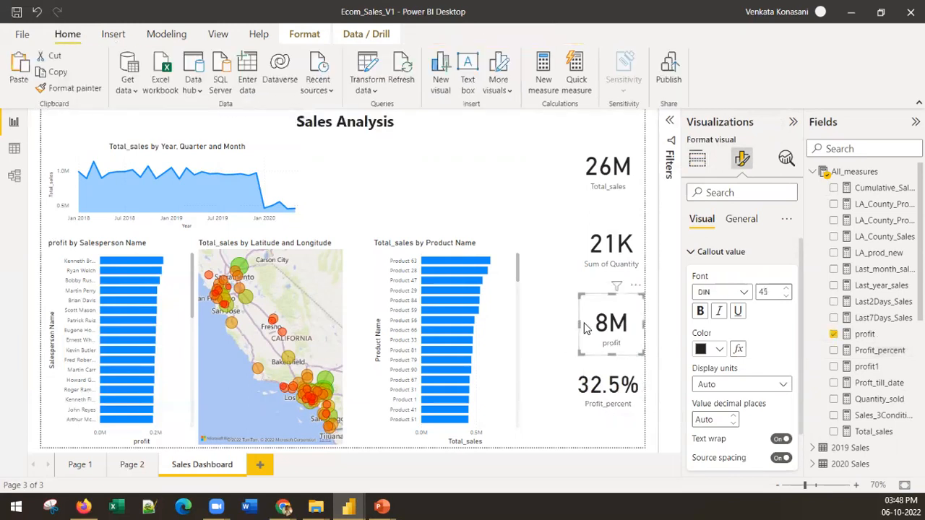
drag(578, 323, 572, 329)
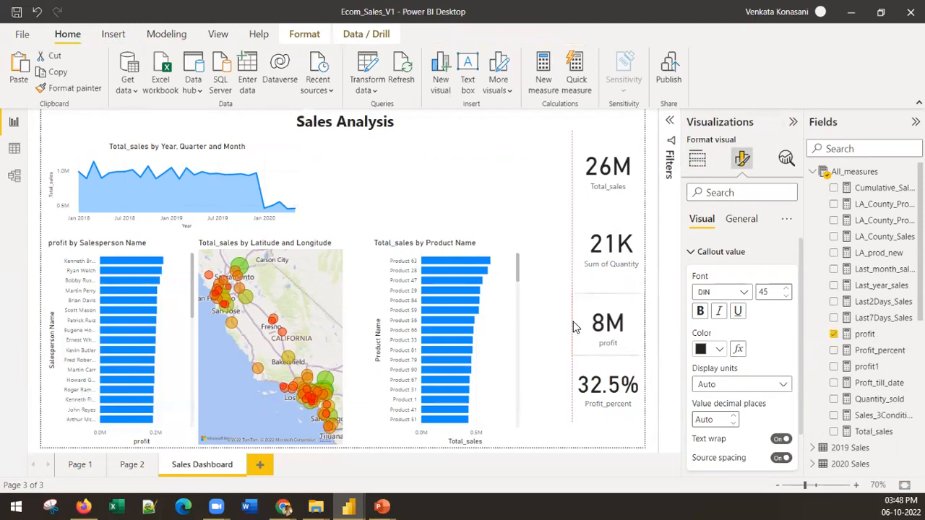
click(588, 271)
drag(567, 251, 575, 249)
click(579, 175)
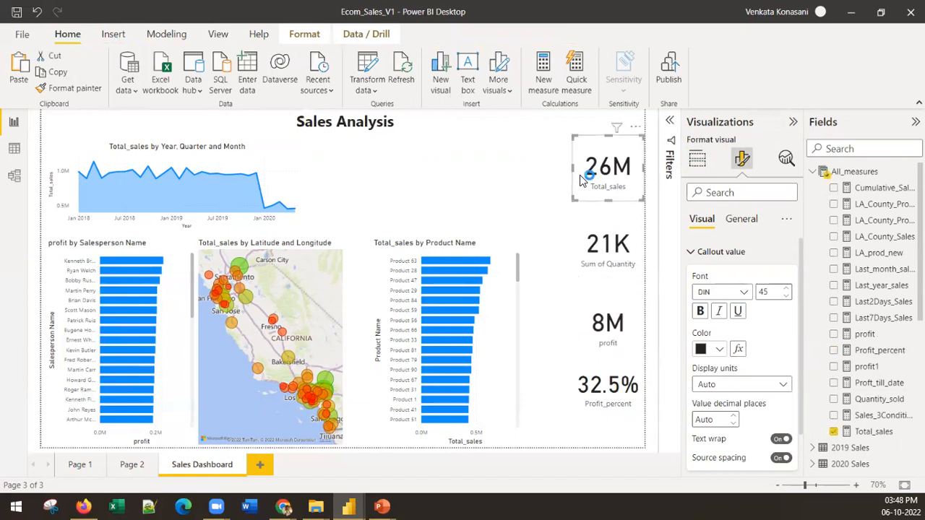
drag(571, 168, 575, 175)
click(552, 337)
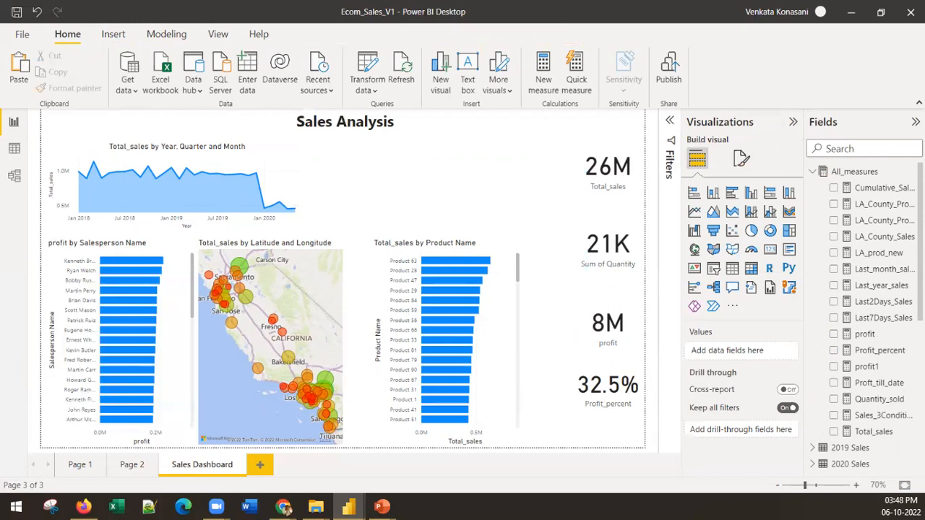
Shorten the Profit_percent and profit cards and close the gap between them
click(601, 366)
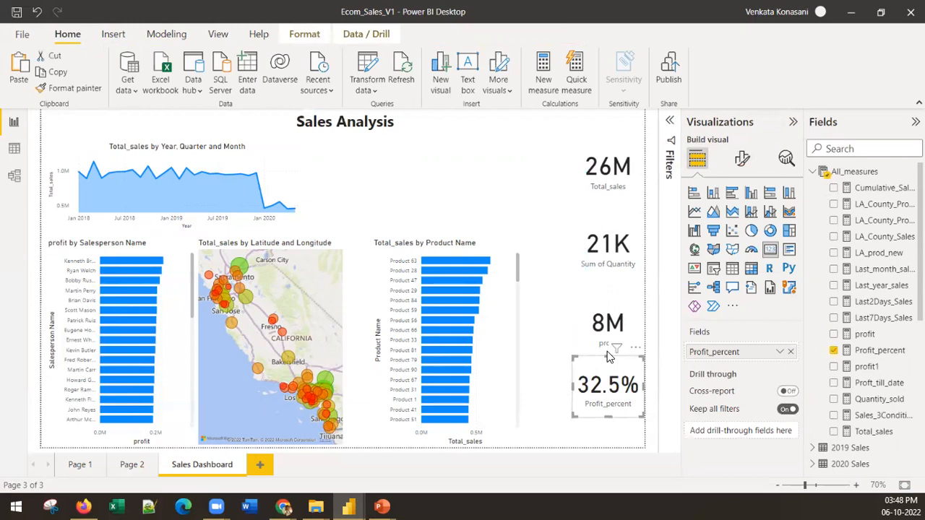
mouse_move(606, 356)
mouse_down()
mouse_move(607, 381)
mouse_move(607, 367)
mouse_up()
click(618, 323)
drag(611, 297, 597, 327)
Shorten the Sum of Quantity and Total_sales cards and move both down above the profit card
click(605, 272)
drag(609, 276, 608, 267)
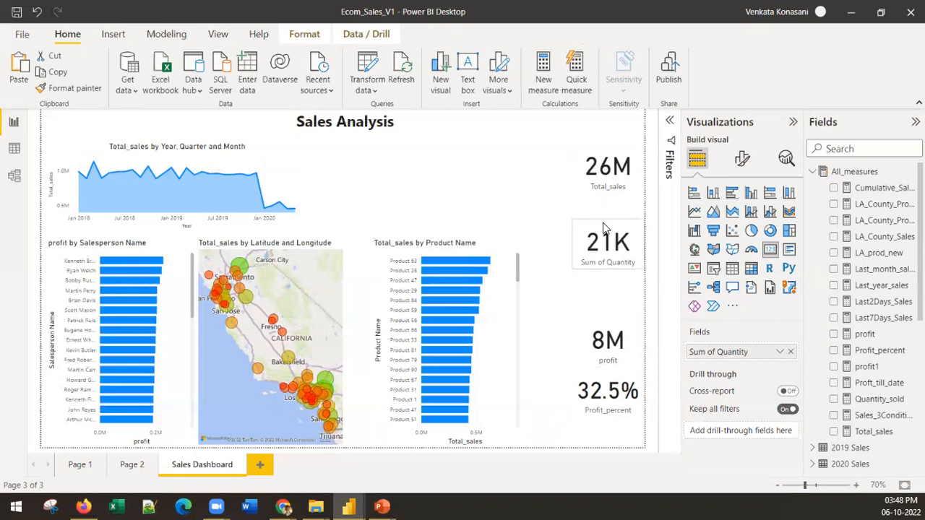
drag(604, 228, 600, 264)
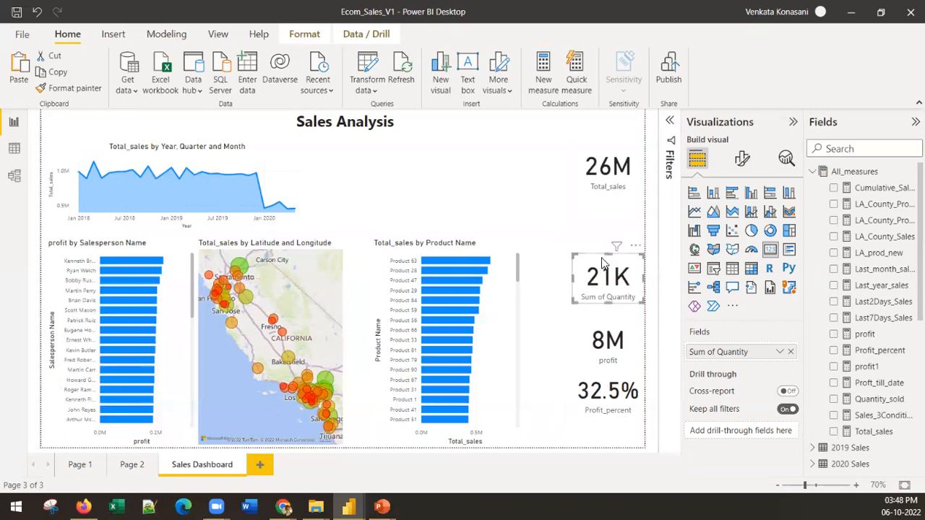
click(599, 202)
drag(609, 199, 607, 185)
drag(599, 143, 598, 210)
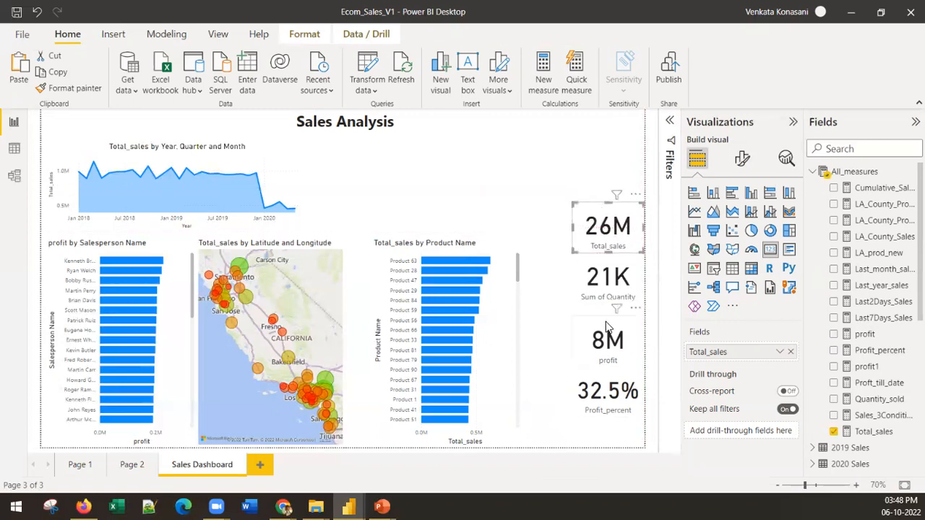
Move all four cards further down and stack them directly under each other beside the product bar chart
drag(586, 281, 588, 294)
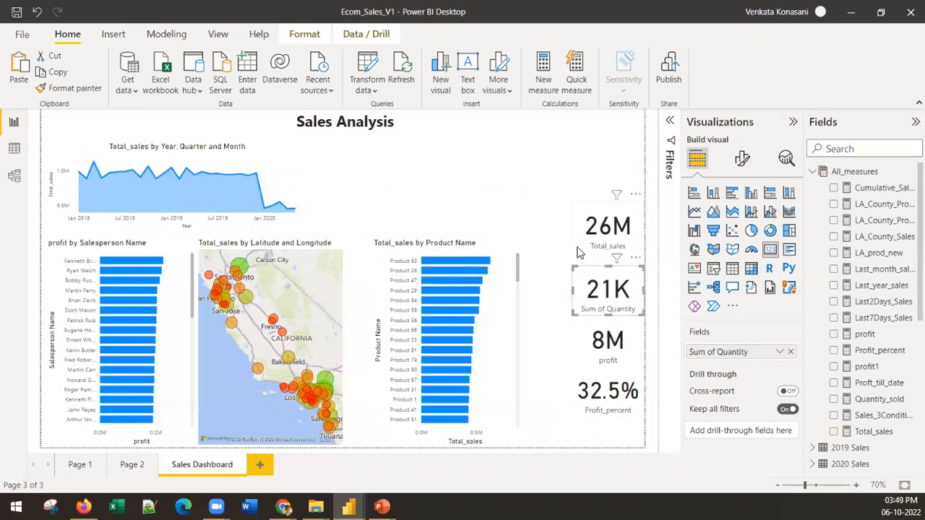
drag(577, 252, 581, 256)
click(587, 379)
mouse_move(586, 374)
mouse_down()
mouse_move(587, 391)
mouse_move(586, 378)
mouse_up()
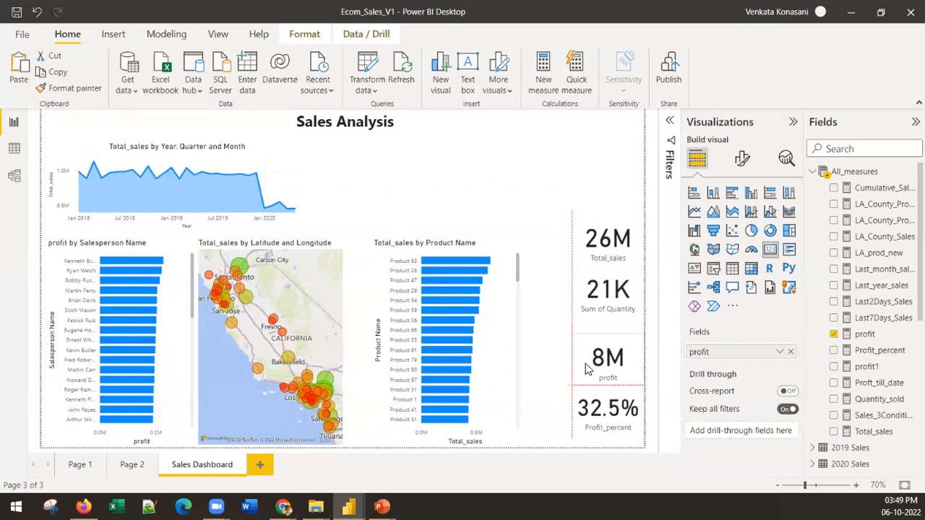
click(570, 301)
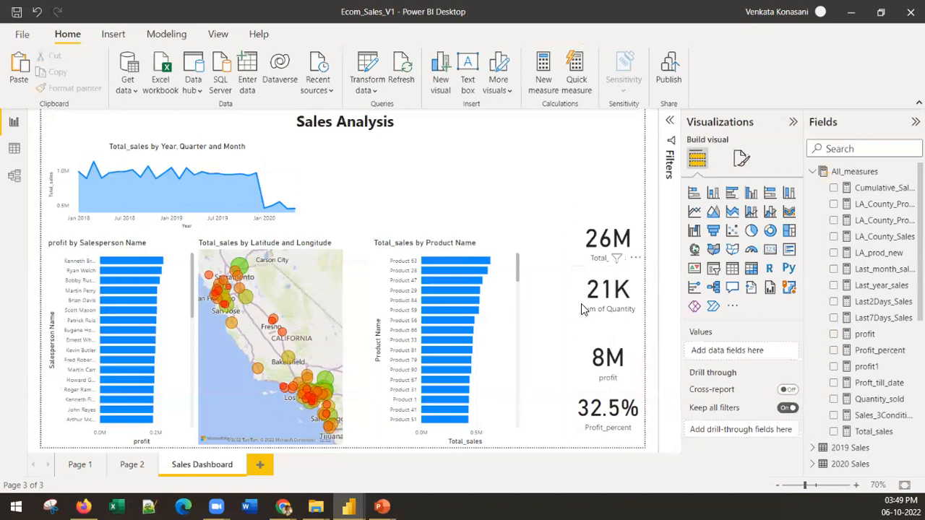
drag(581, 303, 581, 320)
drag(578, 250, 579, 266)
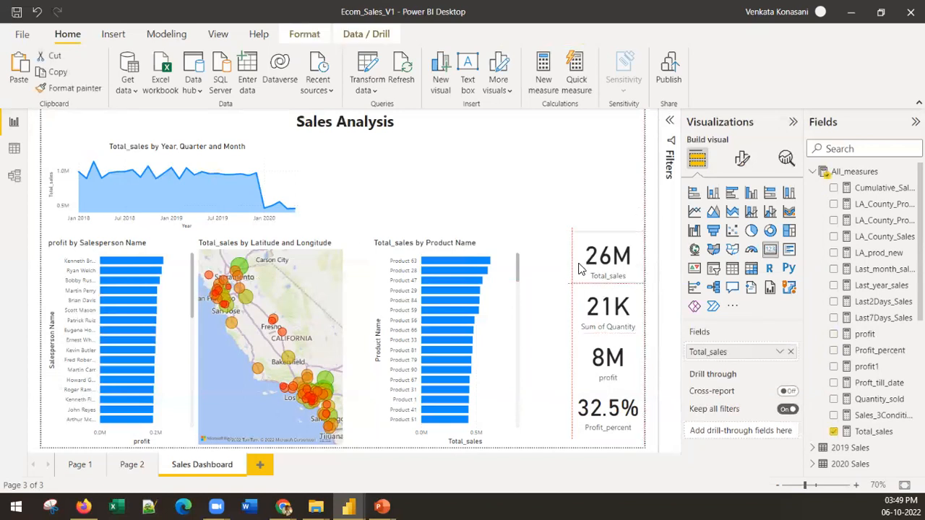
click(566, 203)
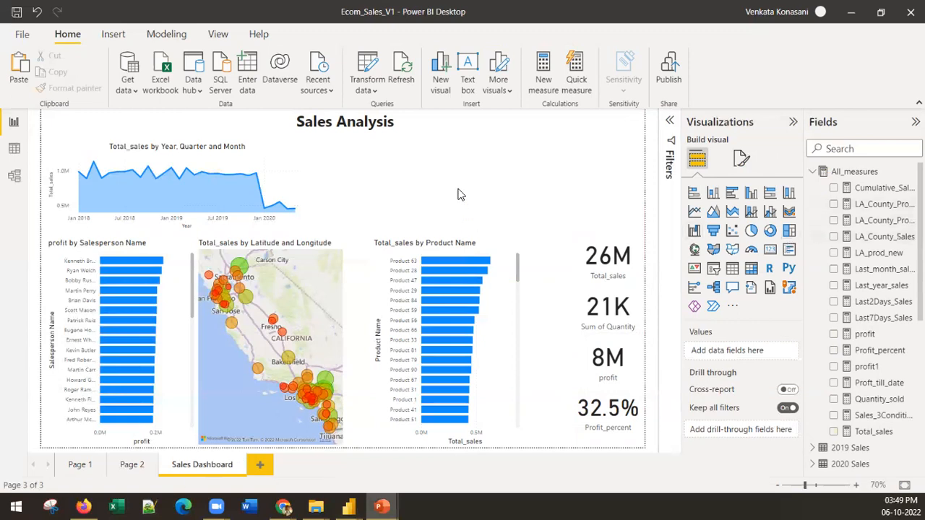
Add a treemap in the empty area beside the sales area chart with profit as its values
click(802, 272)
click(789, 231)
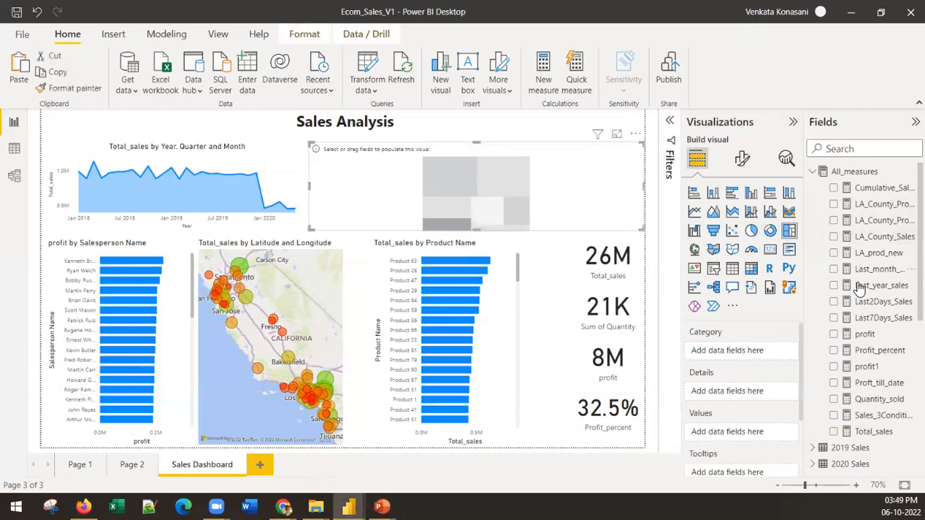
drag(864, 333, 448, 182)
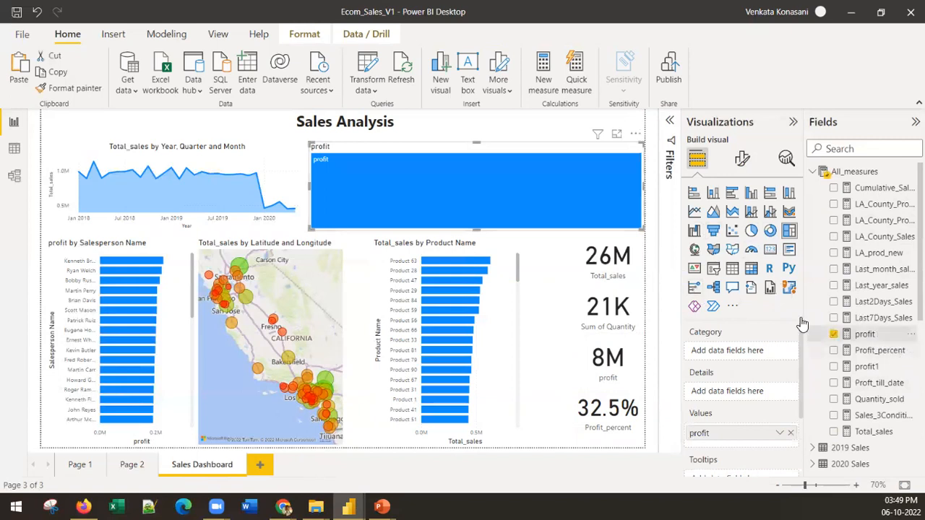
Add County from Geographical_Data as the category of the profit treemap
scroll(720, 402, down, 2)
scroll(733, 344, up, 2)
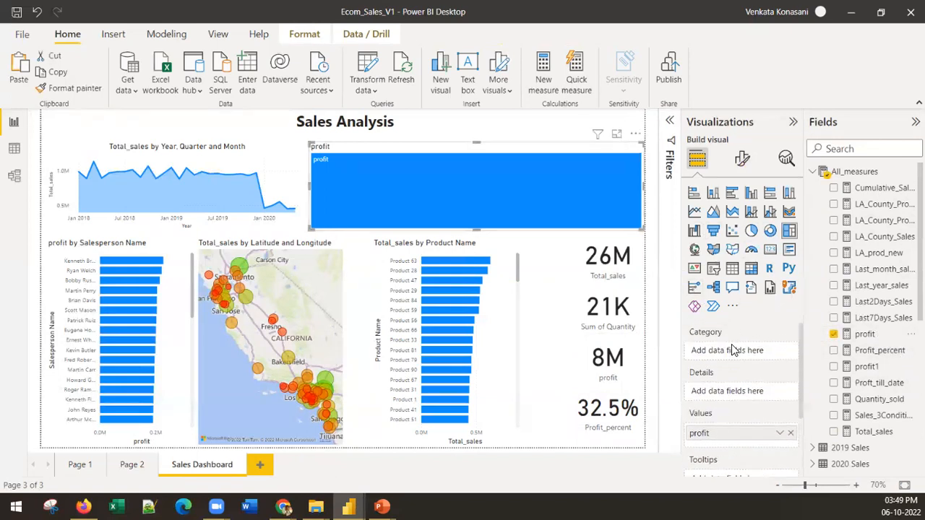
scroll(867, 442, down, 6)
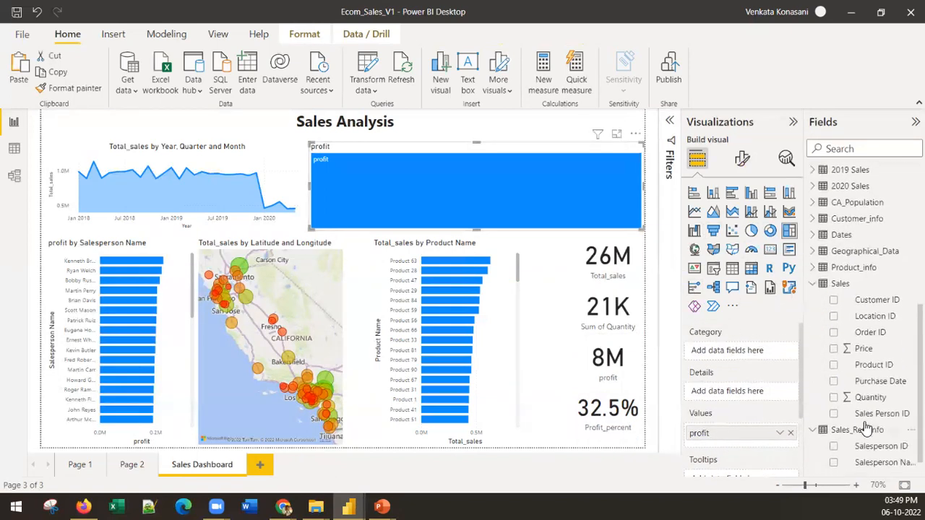
click(812, 251)
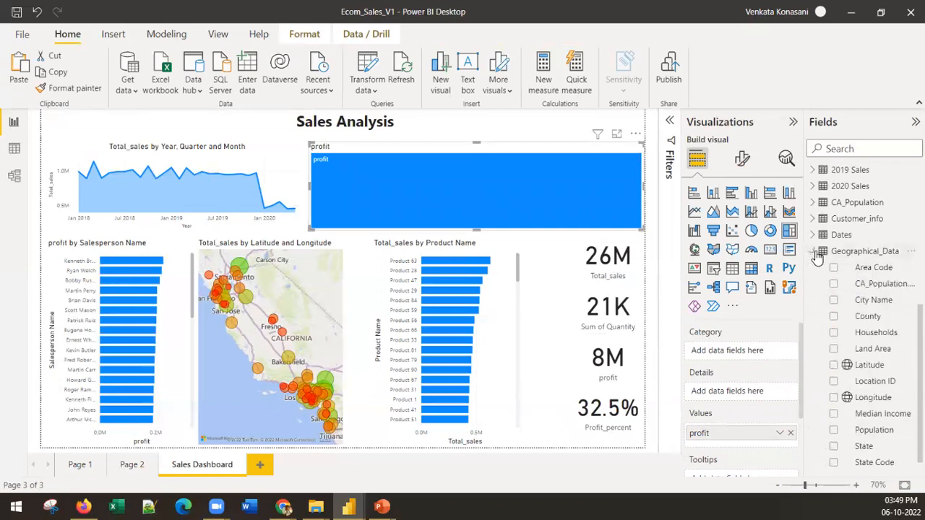
drag(891, 318, 697, 352)
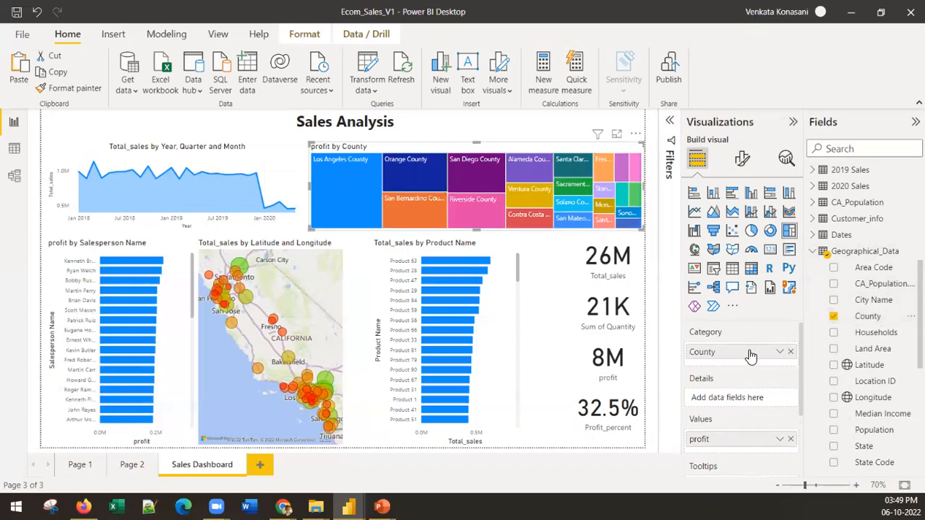
mouse_move(376, 176)
Lower the upper edges of the product bar chart, the bubble map and the salesperson bar chart to shorten them
click(475, 245)
drag(447, 238, 405, 251)
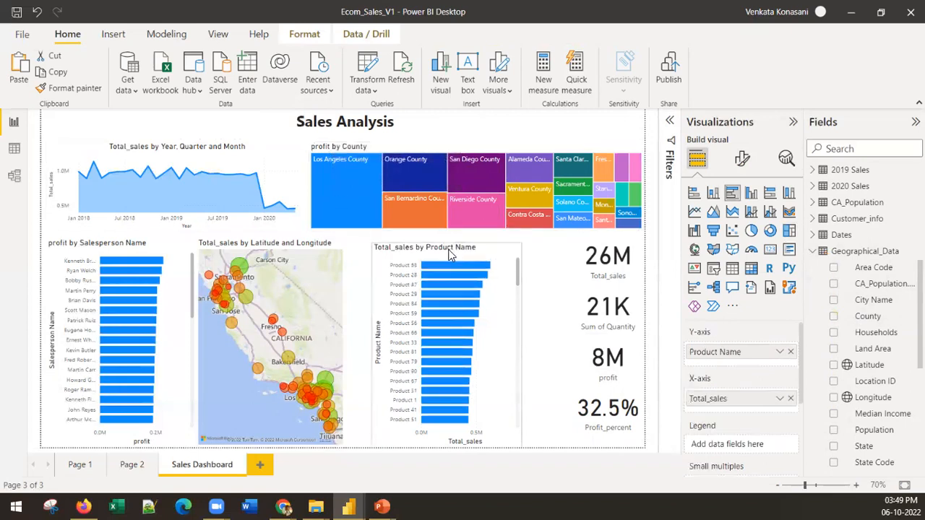
click(326, 255)
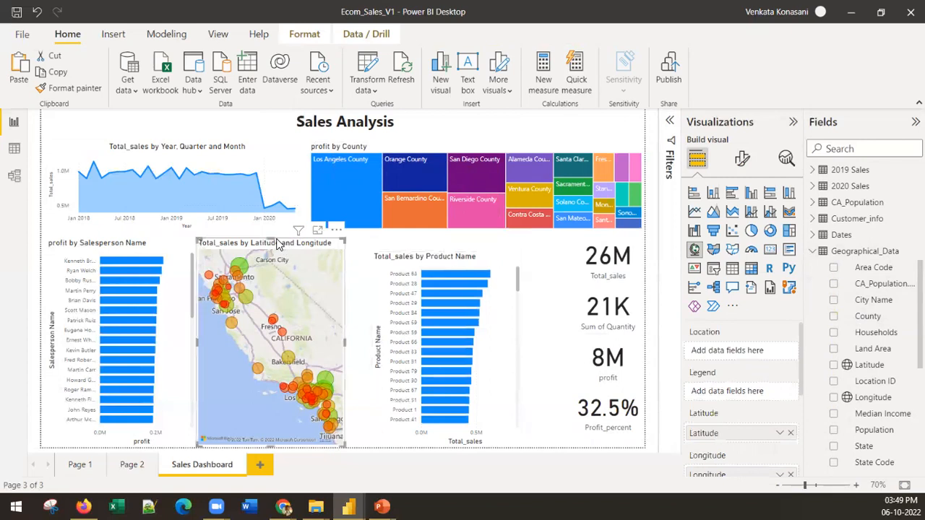
drag(268, 240, 270, 259)
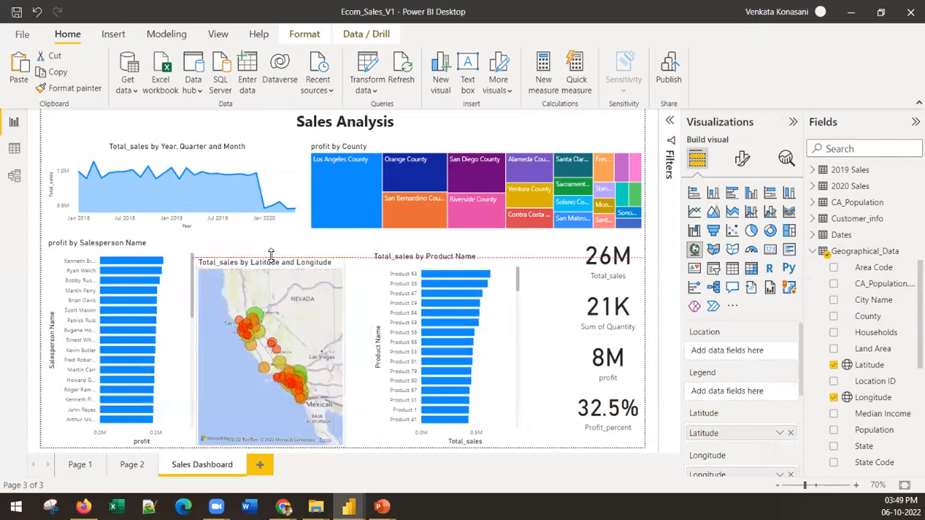
click(127, 244)
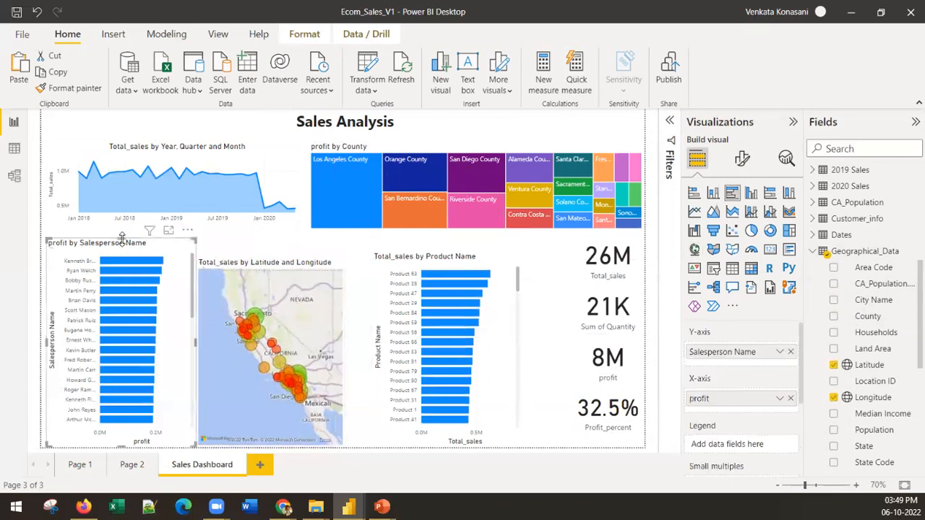
drag(120, 237, 119, 251)
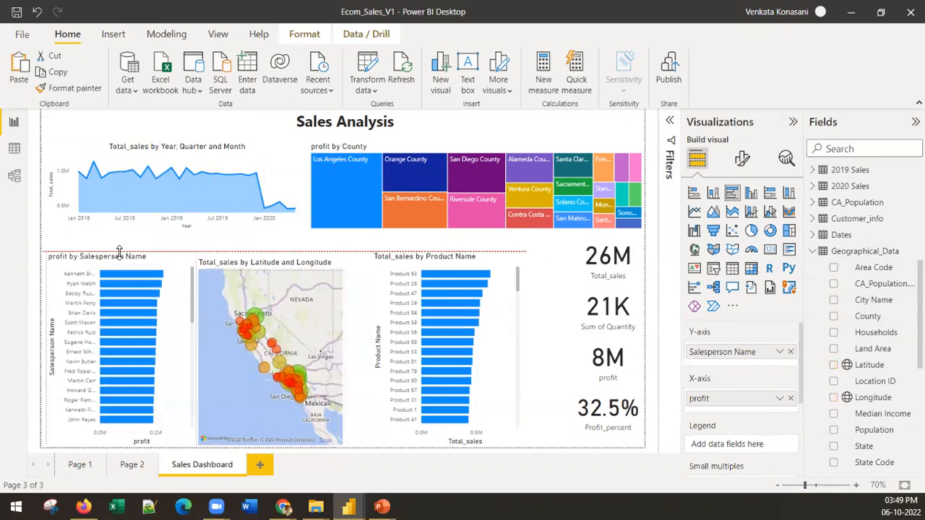
Extend the treemap and sales area chart downward, narrowing the treemap at its near side and widening the area chart into that space
click(350, 220)
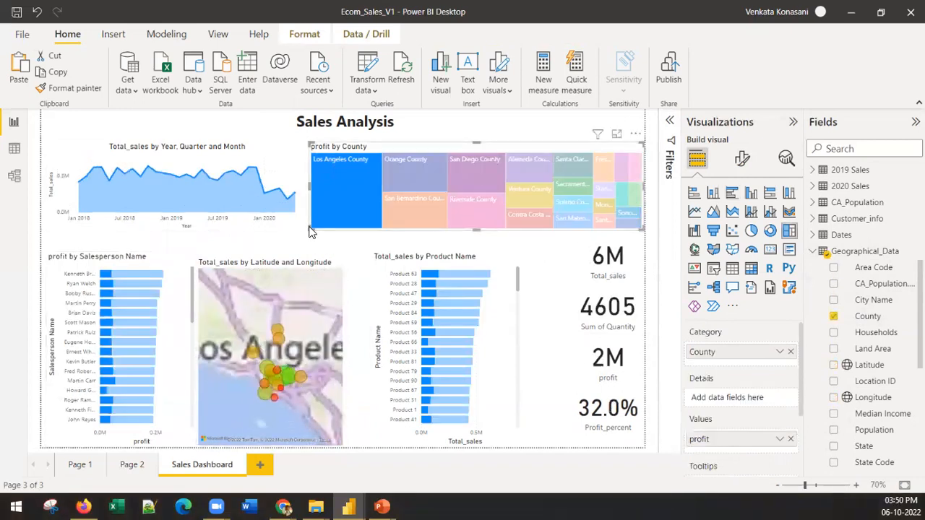
mouse_move(311, 229)
mouse_down()
mouse_move(328, 243)
mouse_move(318, 243)
mouse_up()
click(306, 226)
mouse_move(581, 196)
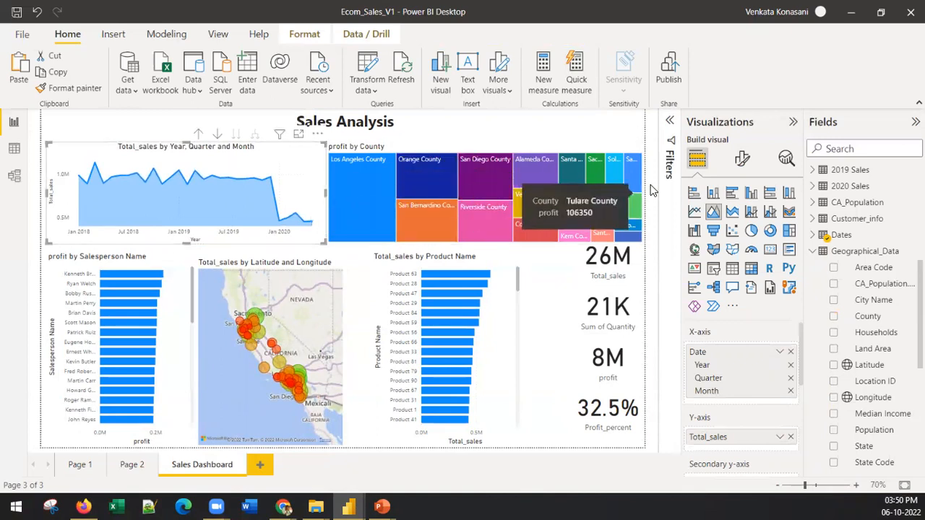
Raise the treemap's upper edge and narrow it to free an empty area above the key-figure cards
click(416, 149)
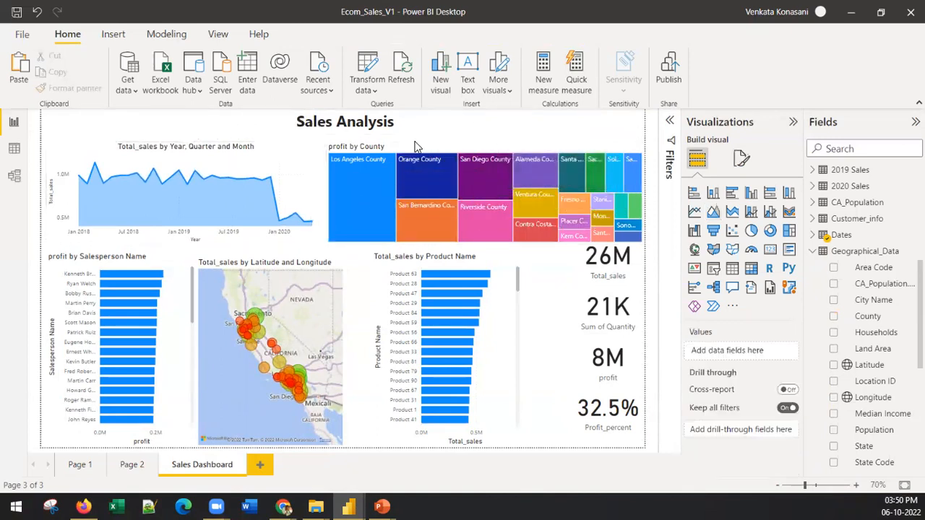
click(413, 145)
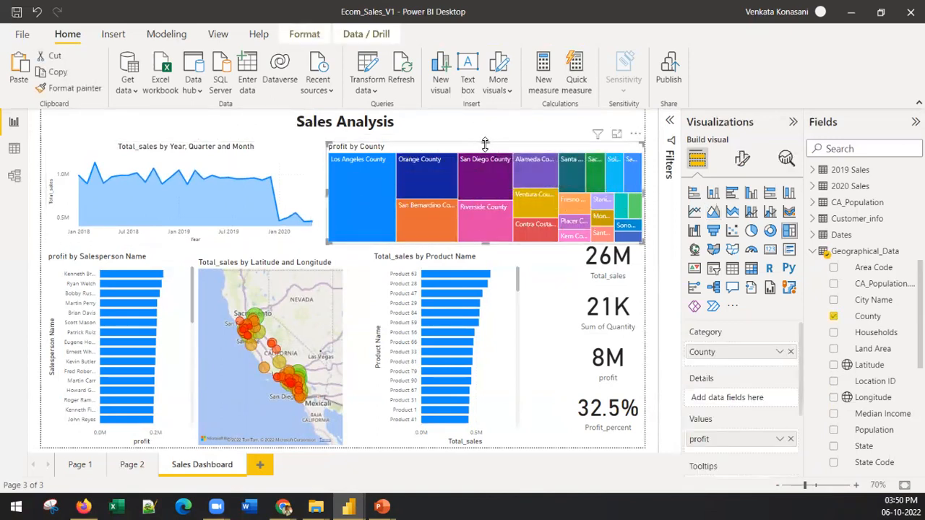
drag(484, 141, 484, 135)
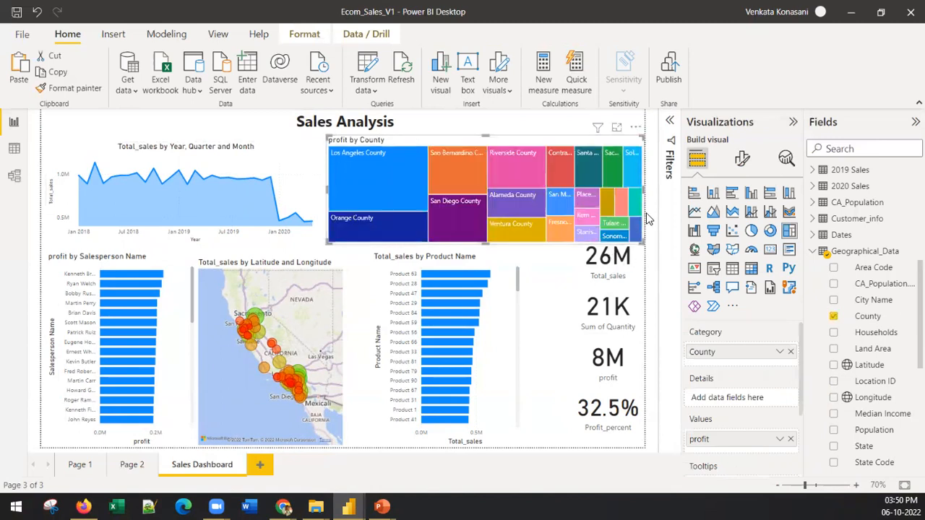
drag(642, 189, 553, 191)
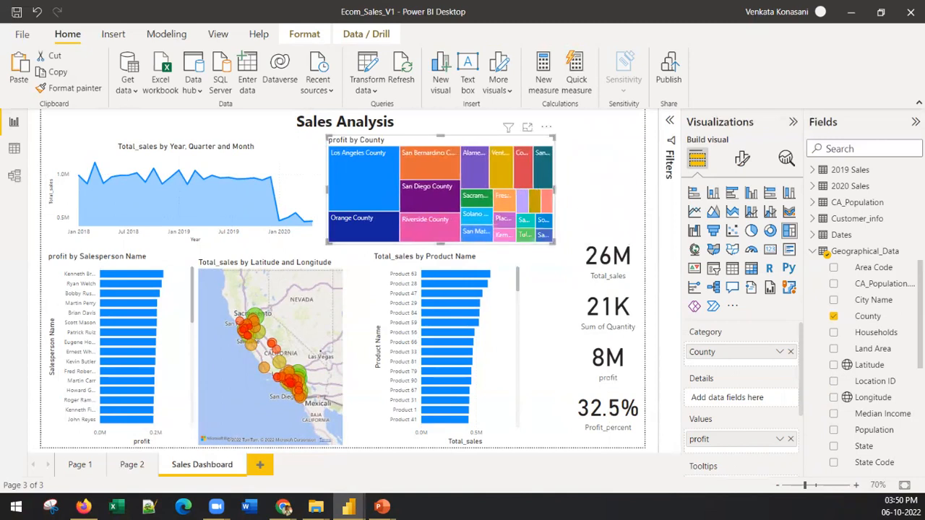
Add a slicer with the Year field from the Dates table in the empty area beside the treemap
click(810, 236)
scroll(838, 310, down, 5)
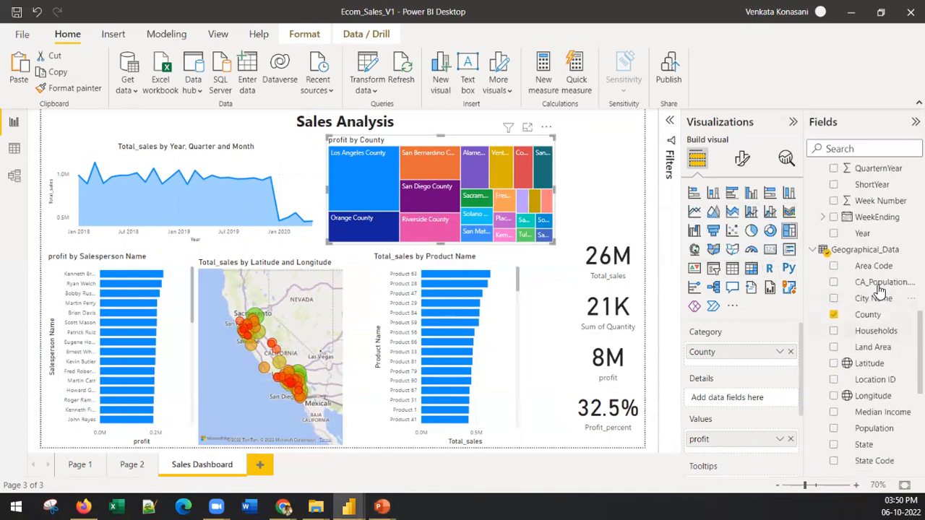
drag(864, 233, 664, 273)
click(622, 190)
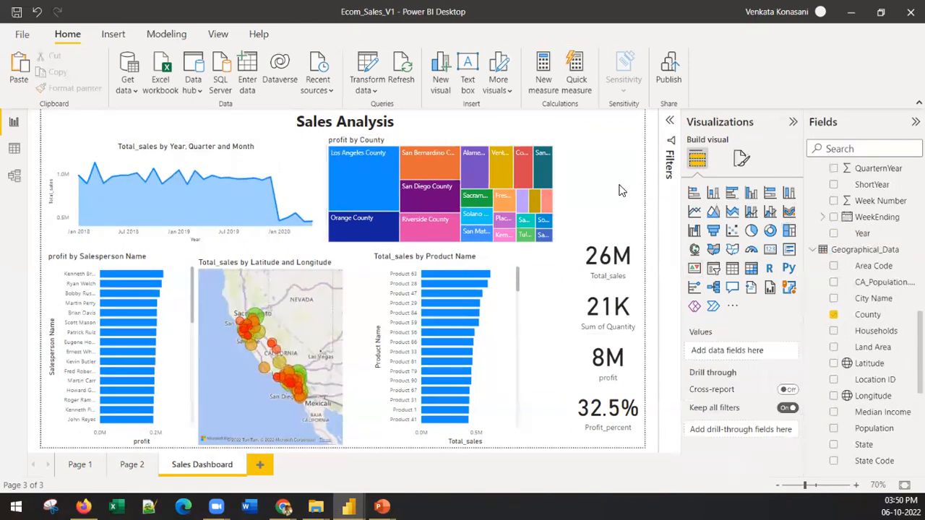
click(716, 271)
drag(862, 233, 611, 185)
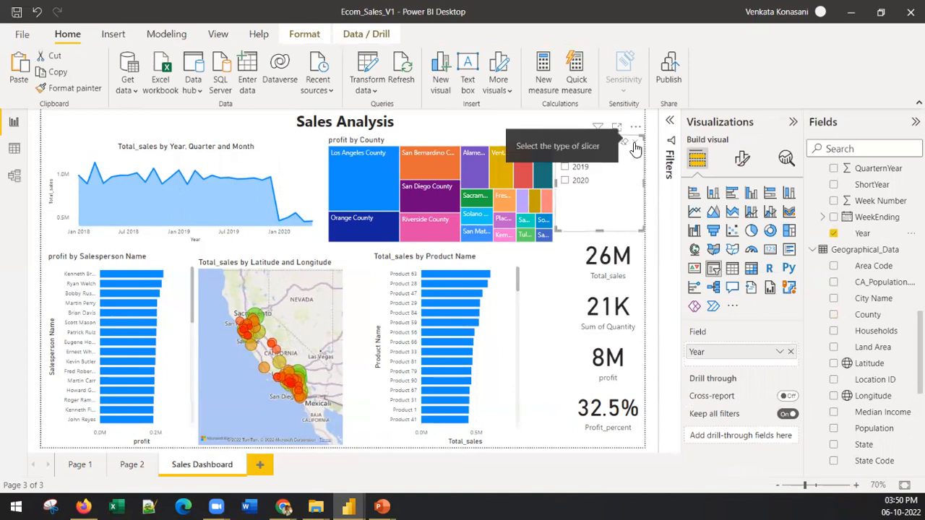
Filter the dashboard by 2020 with the Year slicer, clear that filter and open the slicer's formatting options
click(615, 182)
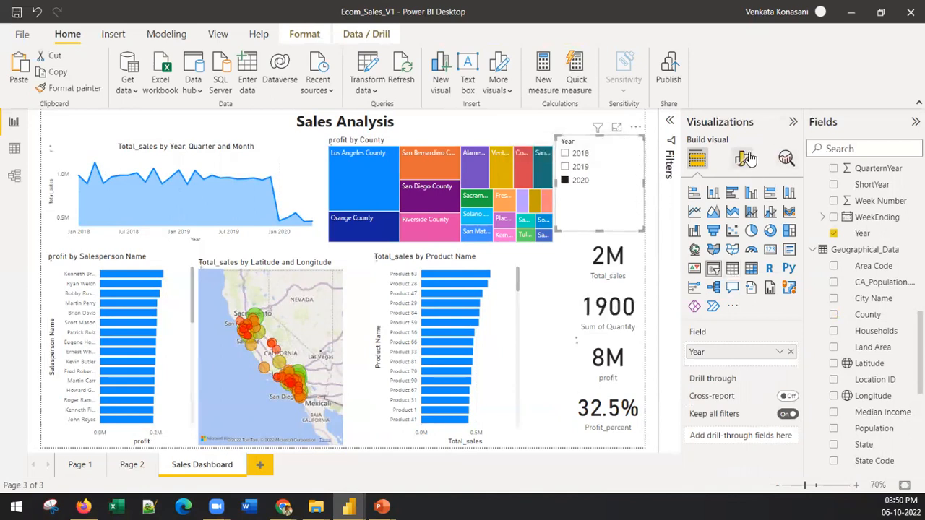
click(742, 158)
click(572, 178)
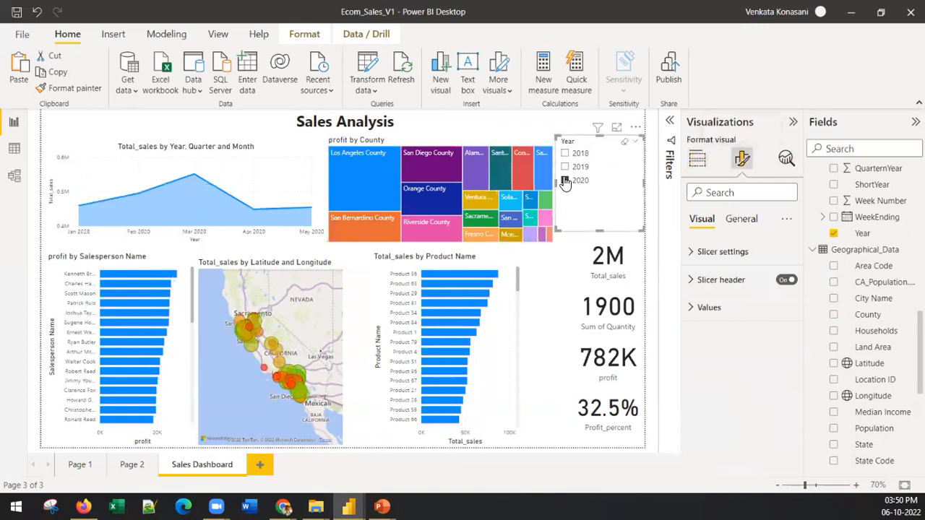
Set the Year slicer's orientation to Horizontal and narrow it so the year buttons stack in one column
click(723, 252)
click(734, 313)
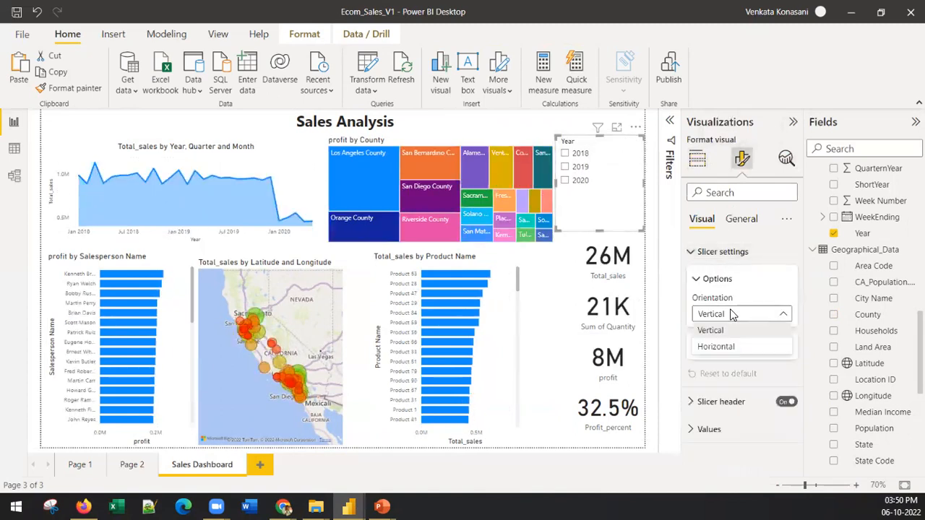
click(731, 346)
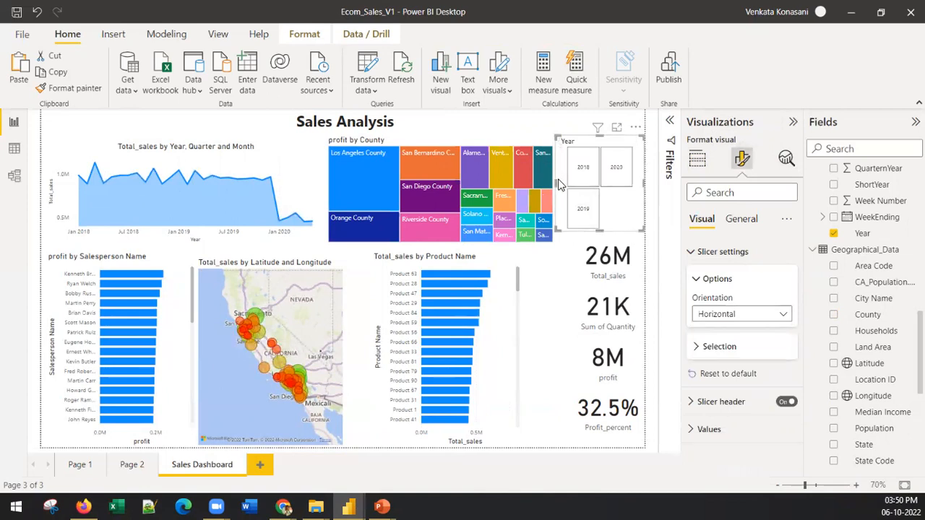
drag(560, 186, 587, 188)
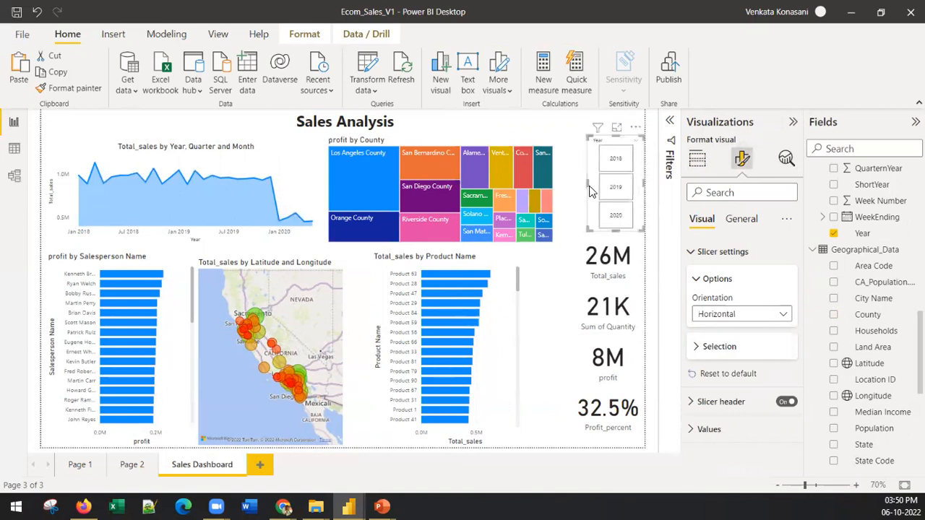
Turn off the Year slicer's header icons and its slicer header
click(751, 219)
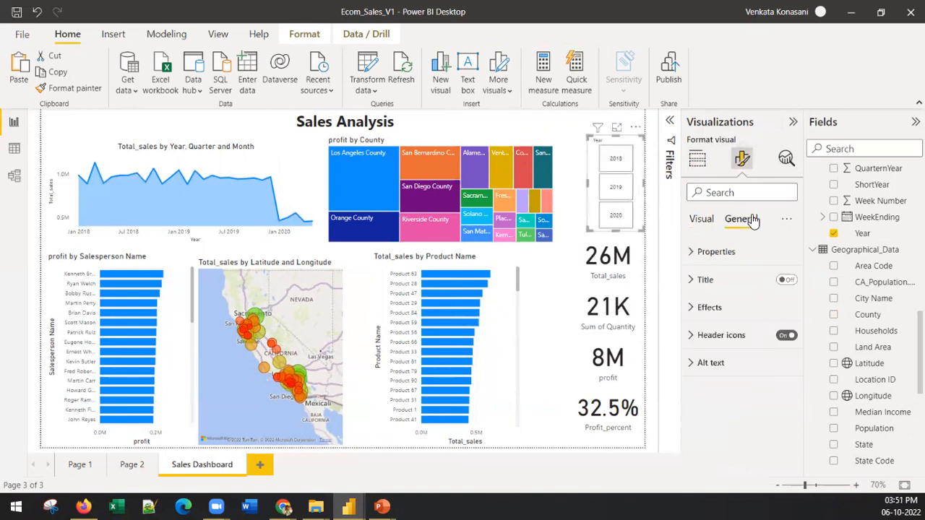
click(710, 254)
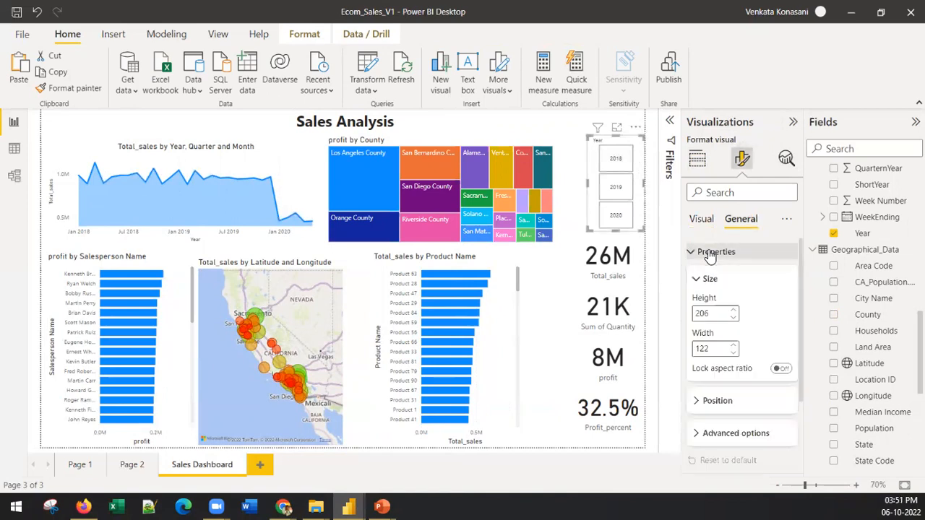
click(712, 253)
click(785, 336)
click(782, 338)
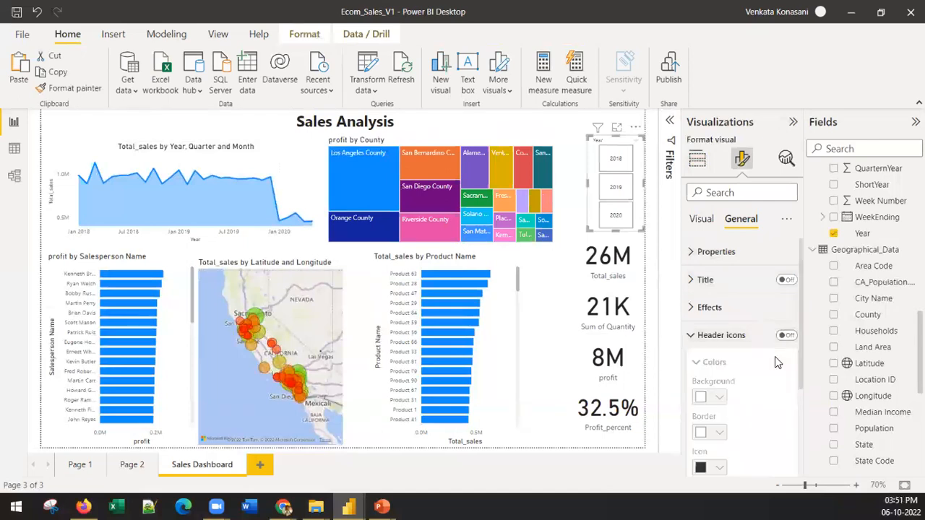
click(702, 219)
click(786, 401)
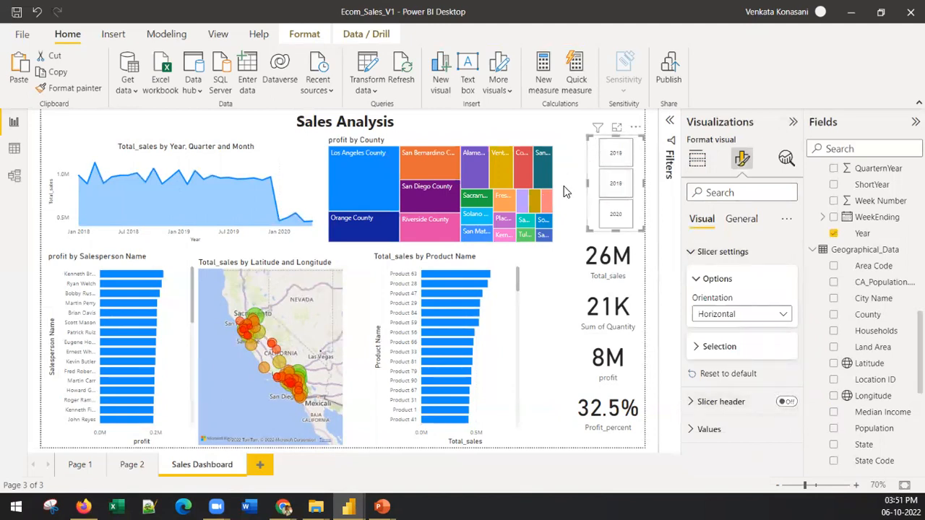
Widen the county treemap towards the Year slicer and shorten it slightly from below
click(556, 224)
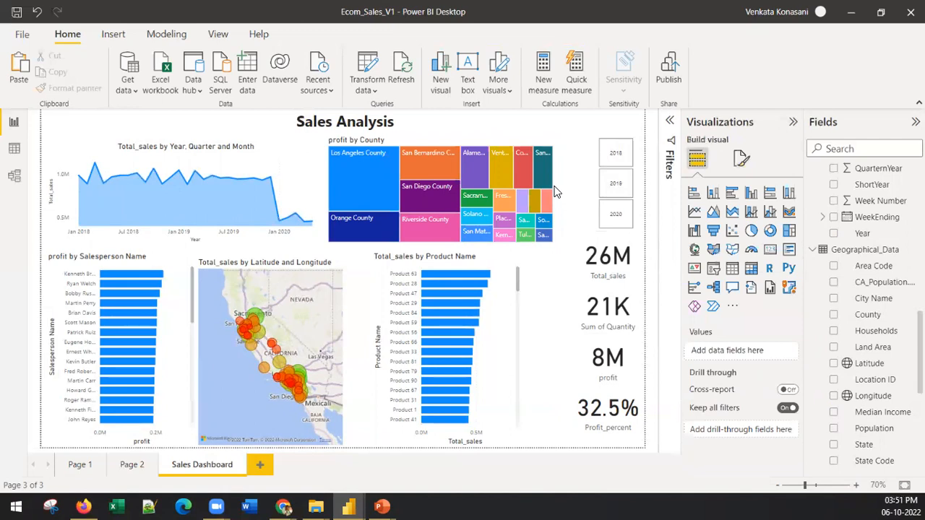
click(550, 185)
drag(563, 195, 588, 195)
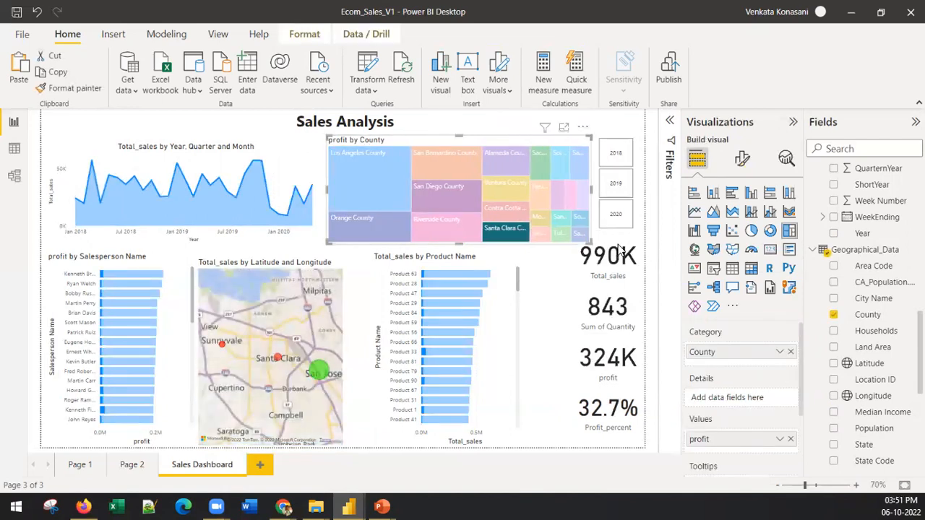
drag(591, 244, 576, 237)
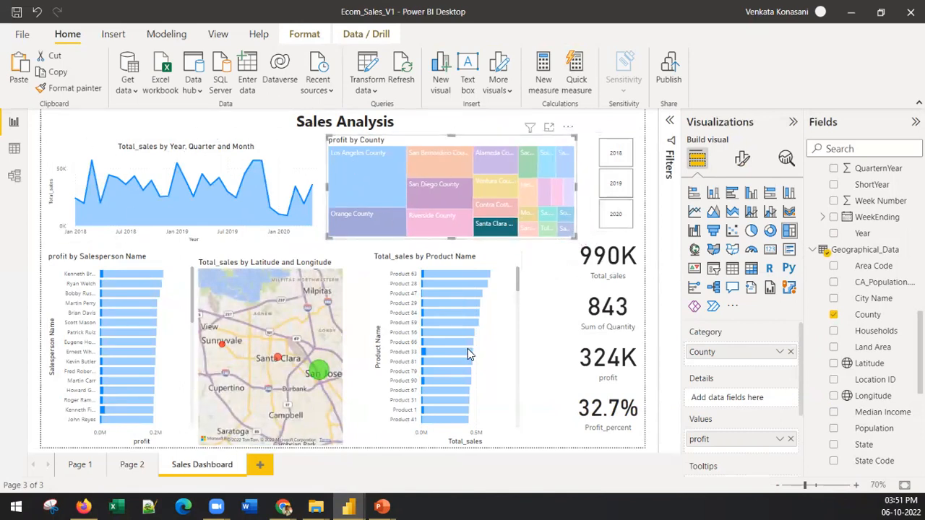
Clear the Santa Clara County selection in the treemap so it stops filtering the dashboard
click(548, 396)
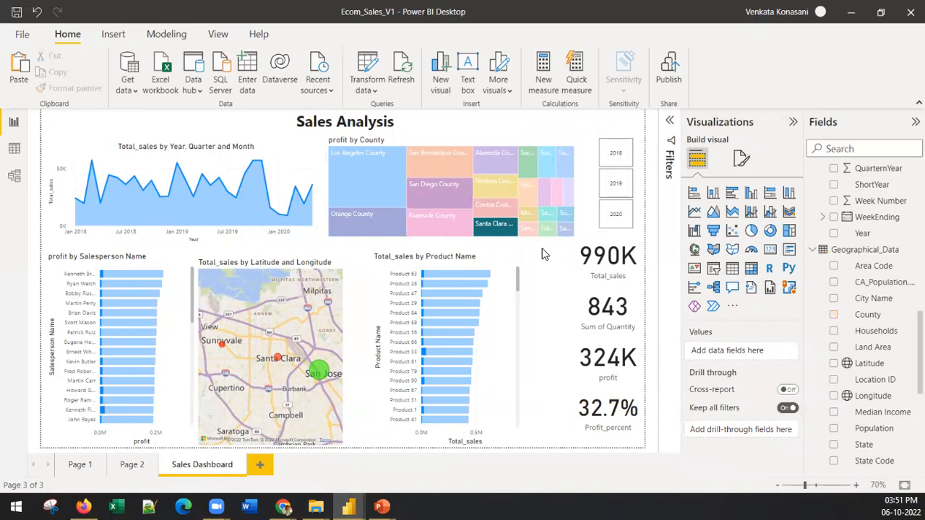
click(587, 268)
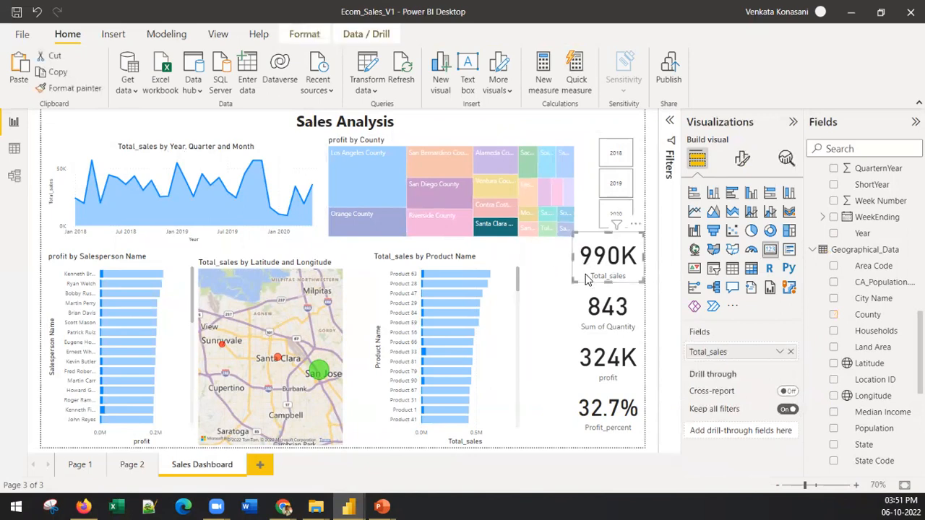
right_click(496, 225)
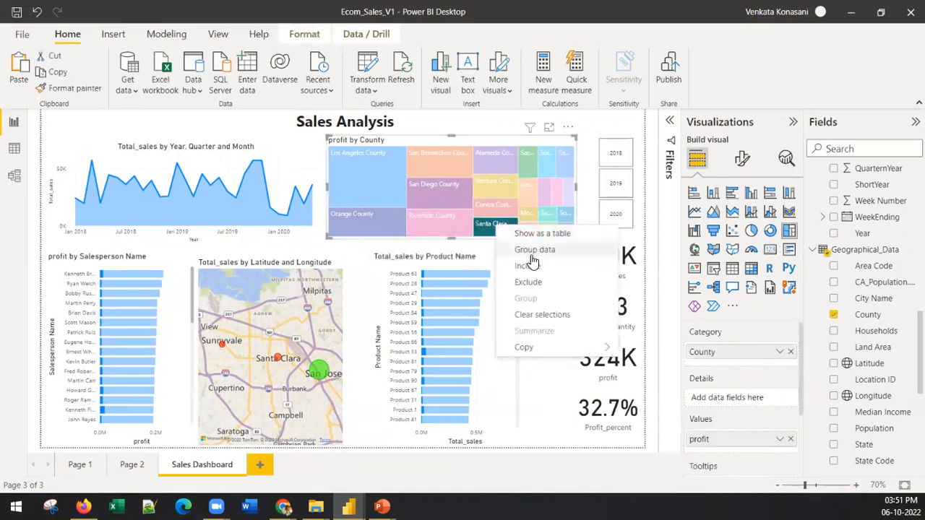
click(561, 319)
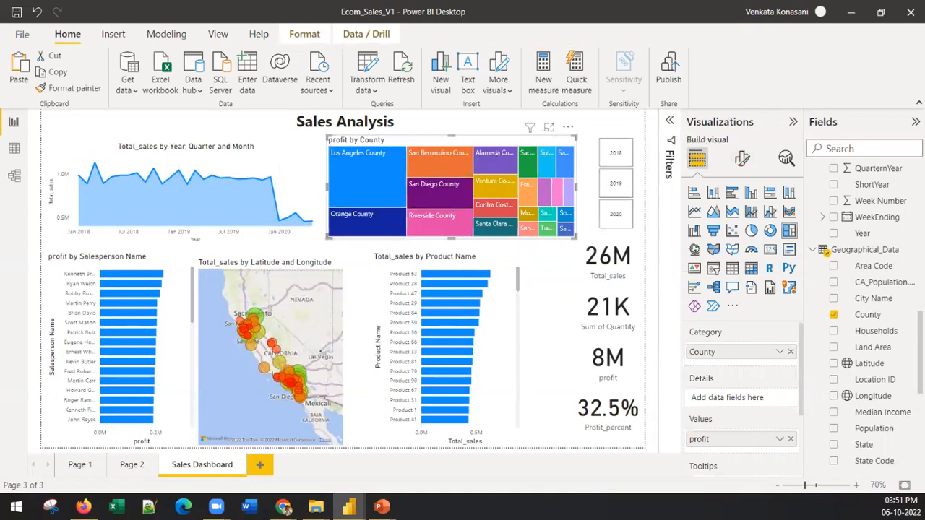
Test the Year slicer by filtering the dashboard to 2018, 2019 and 2020 in turn
click(627, 152)
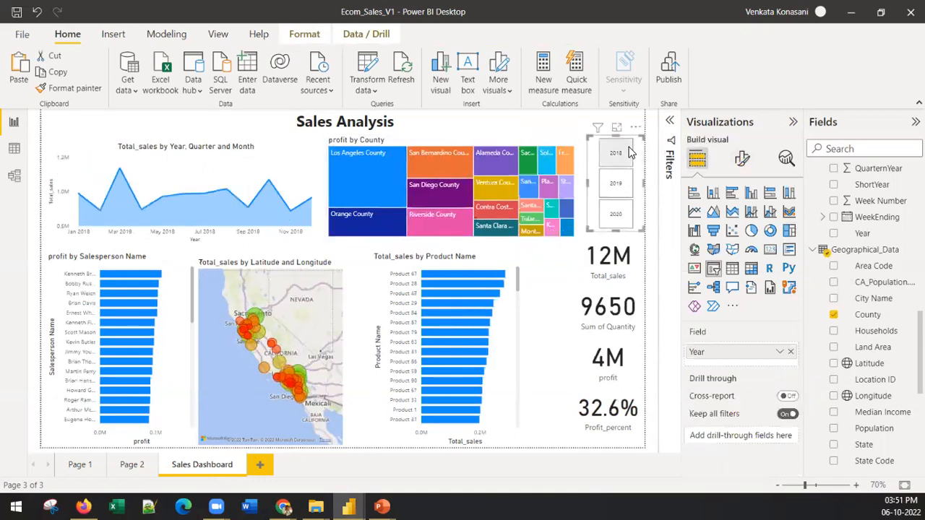
click(620, 185)
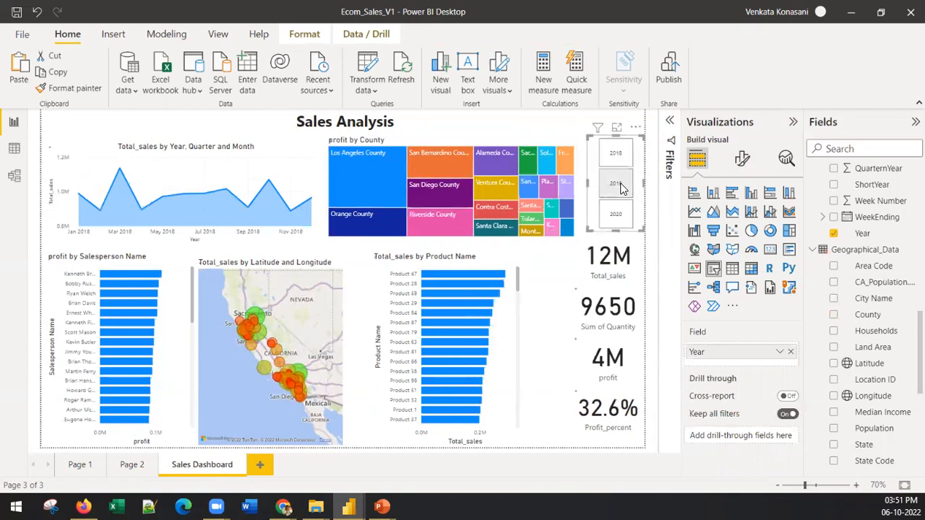
click(619, 221)
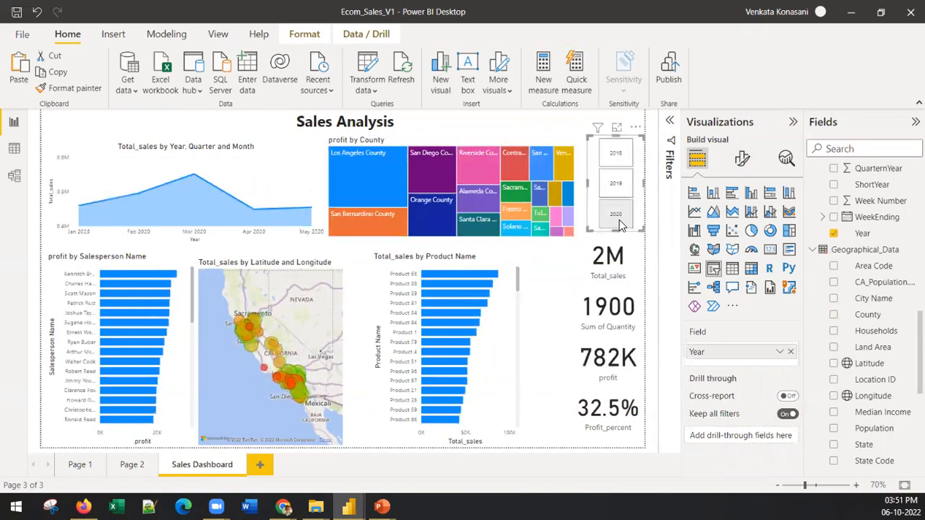
click(622, 213)
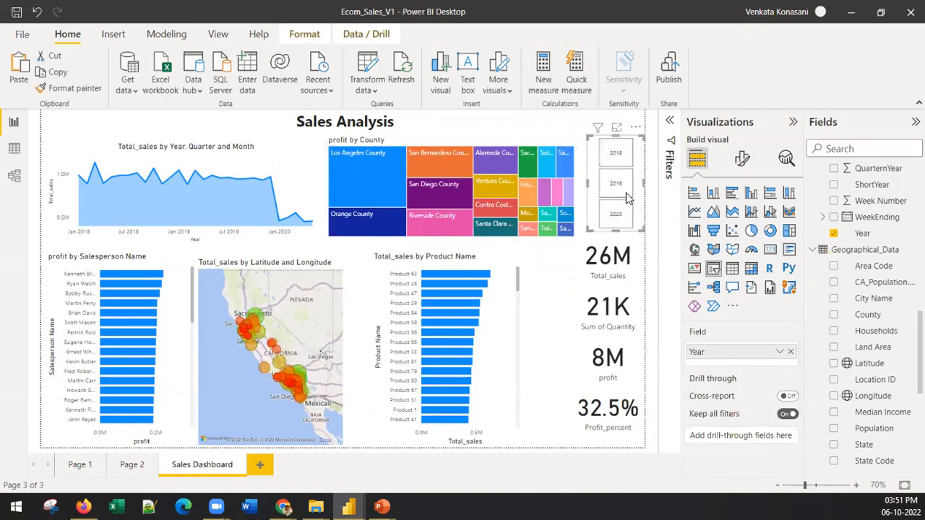
click(612, 212)
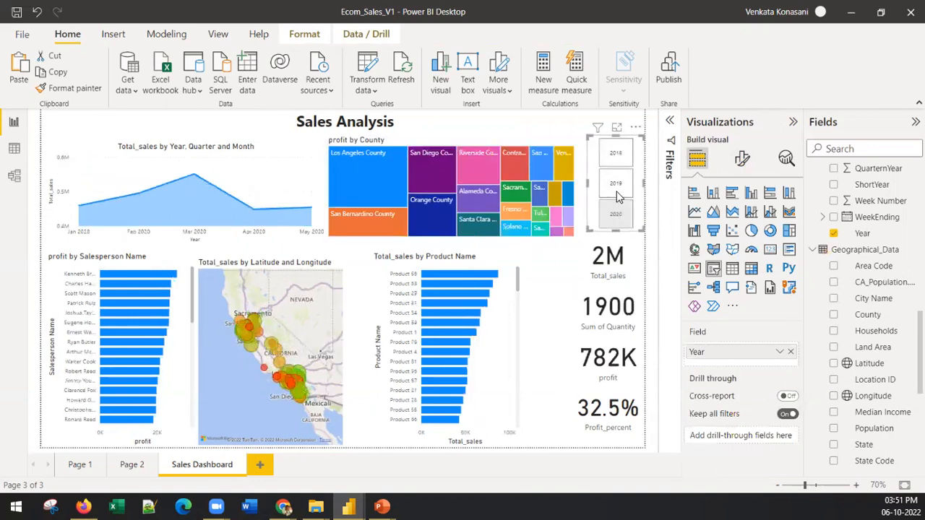
Filter the dashboard to 2018 once more and clear the Year slicer's selections
click(614, 154)
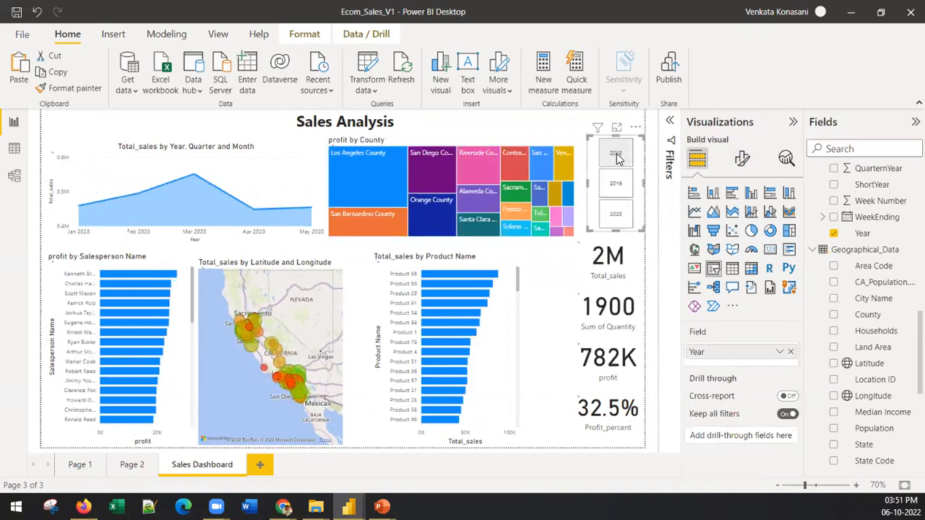
right_click(643, 190)
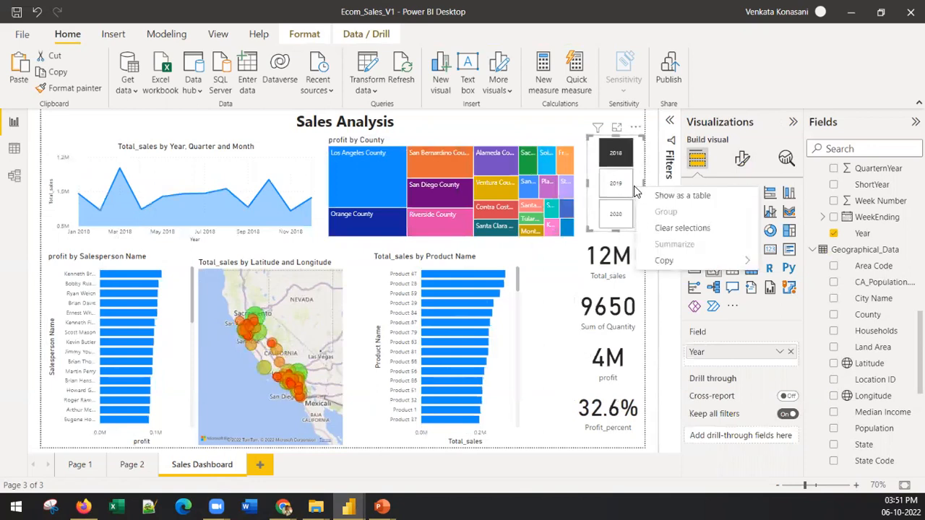
click(669, 228)
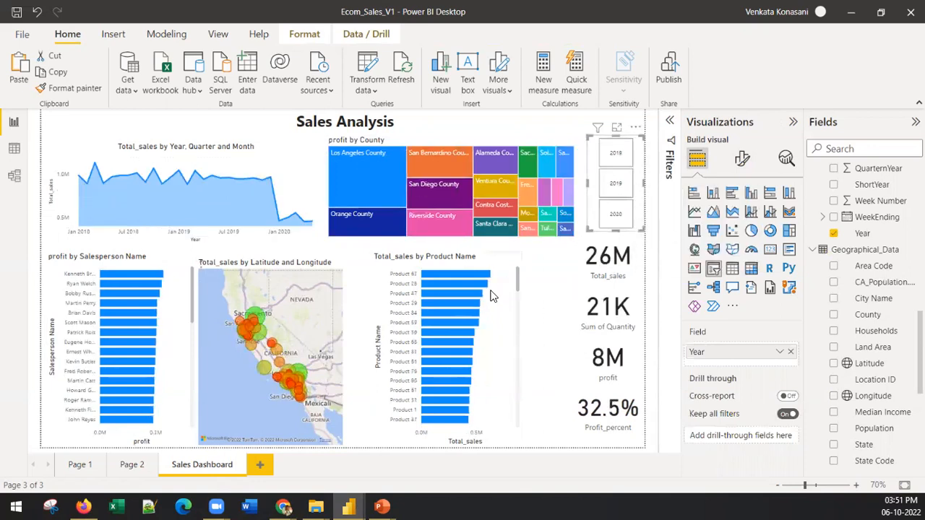
Try the orange report theme with teal accents, compare it with the Solar theme, and reapply the orange one
click(379, 432)
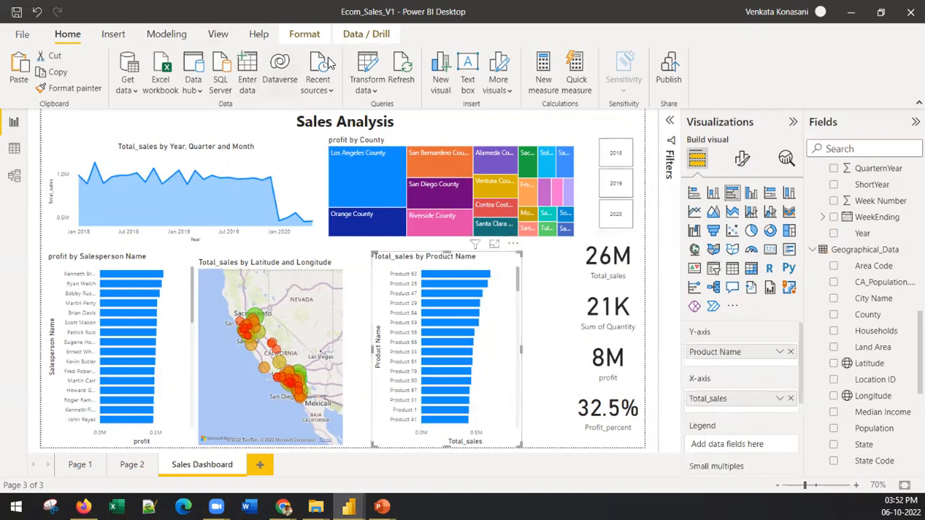
click(218, 34)
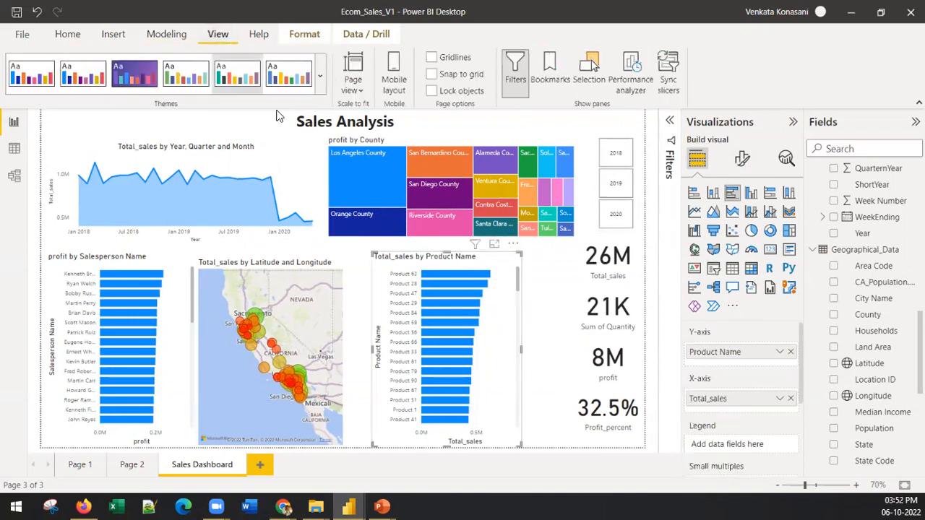
click(319, 86)
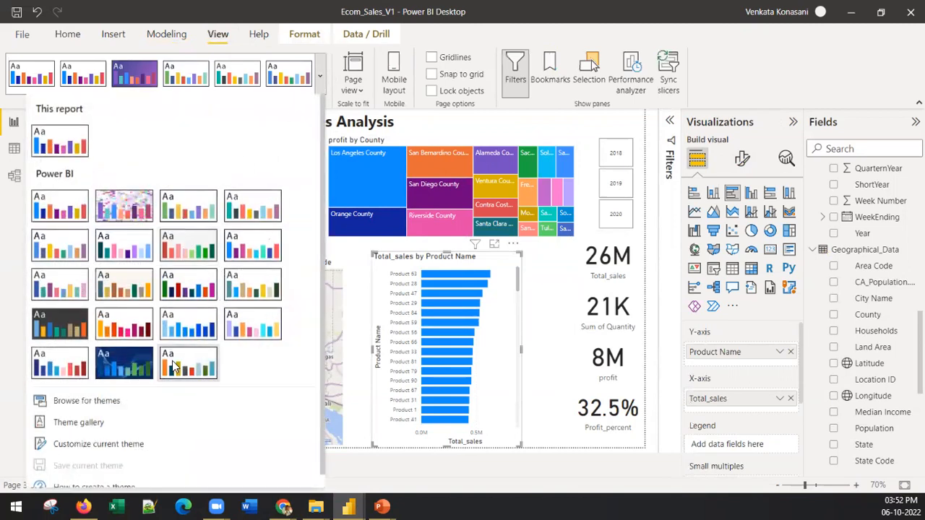
click(174, 361)
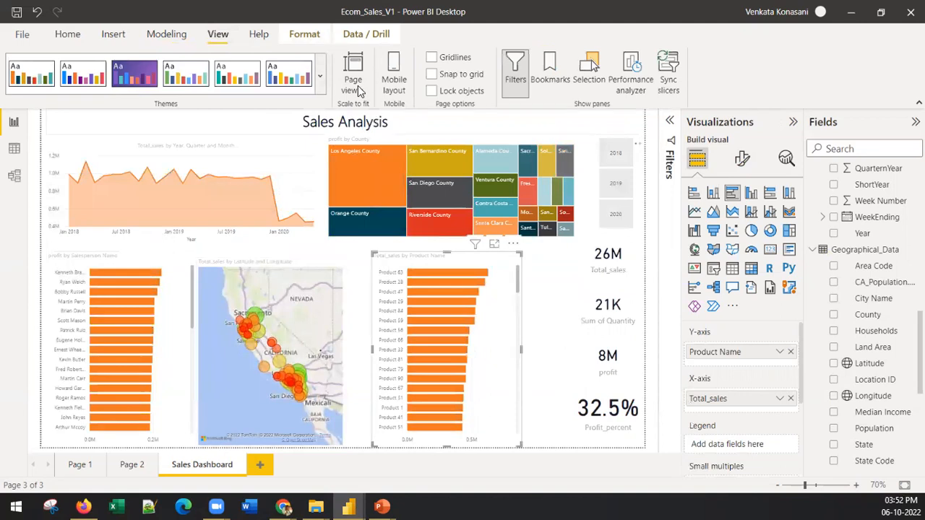
click(322, 79)
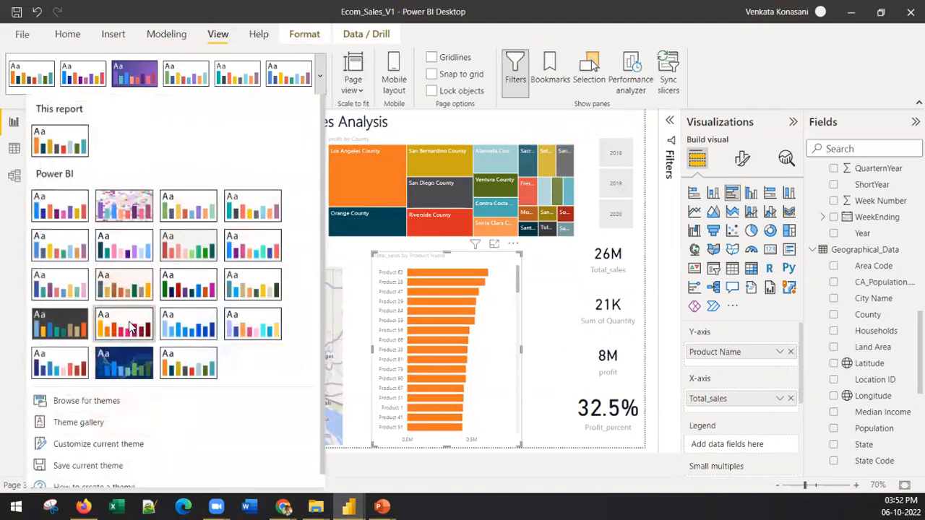
click(128, 320)
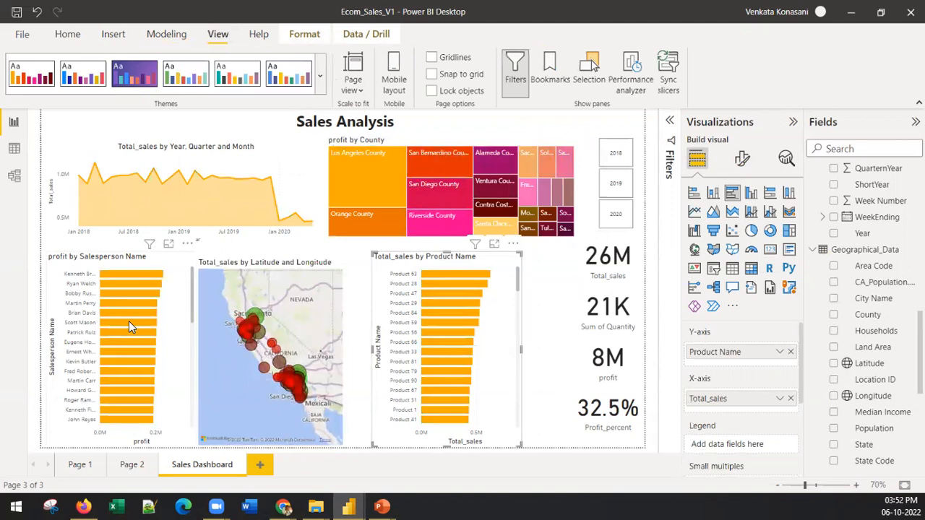
click(322, 82)
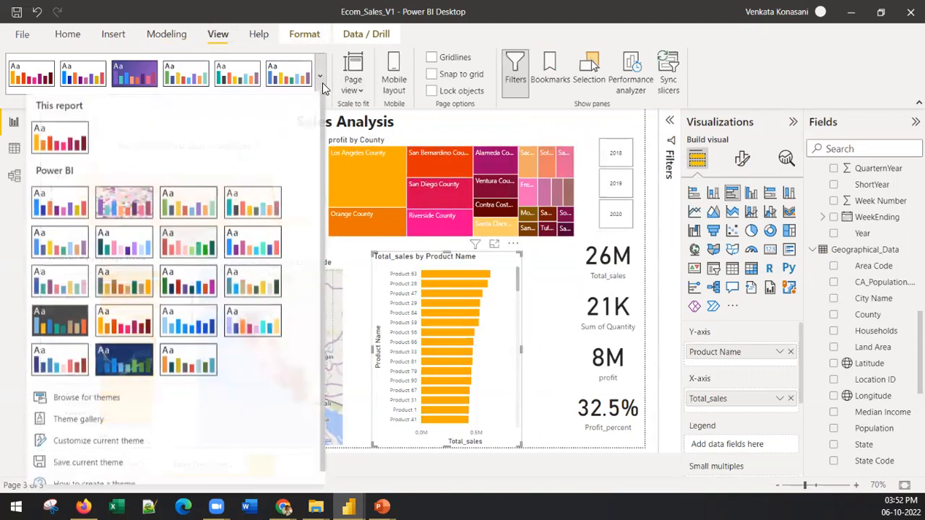
click(181, 369)
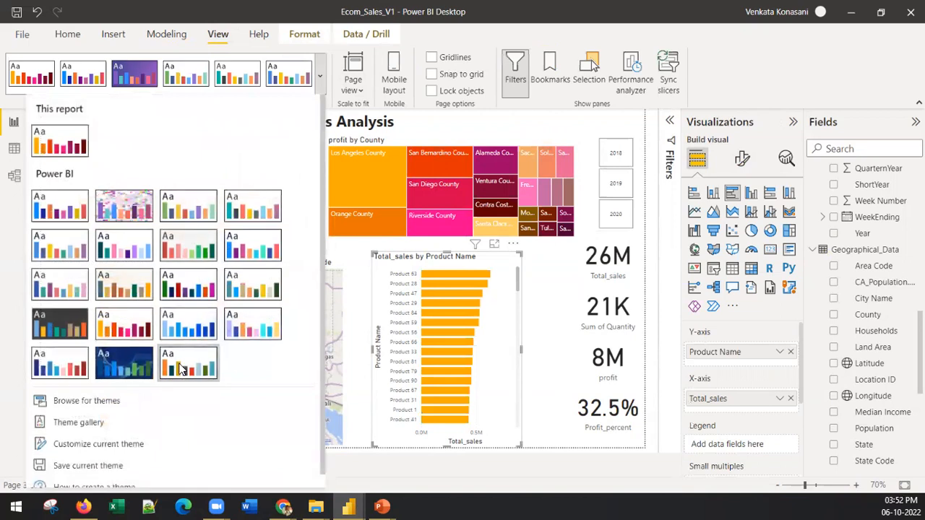
Try the beige-background theme, compare it with the dark teal and pink theme, and return to the beige one
click(320, 76)
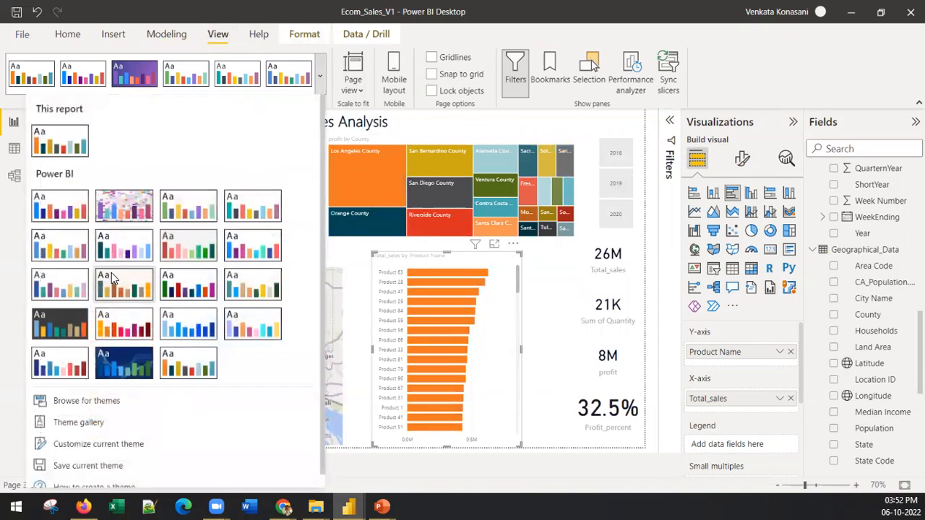
click(112, 274)
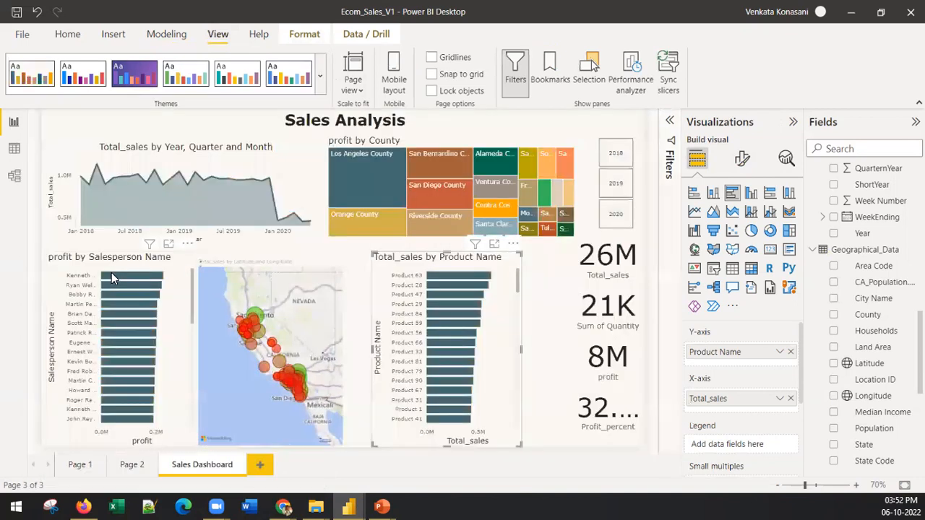
click(320, 82)
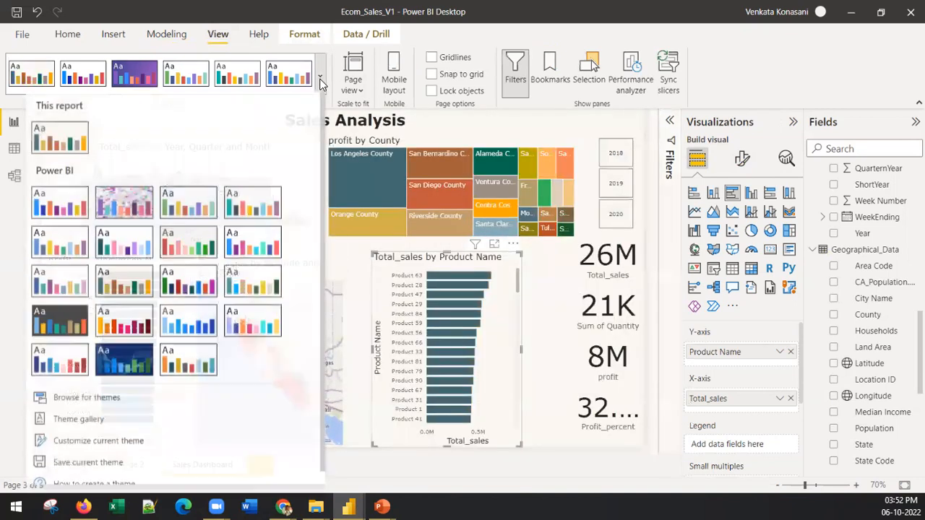
click(103, 237)
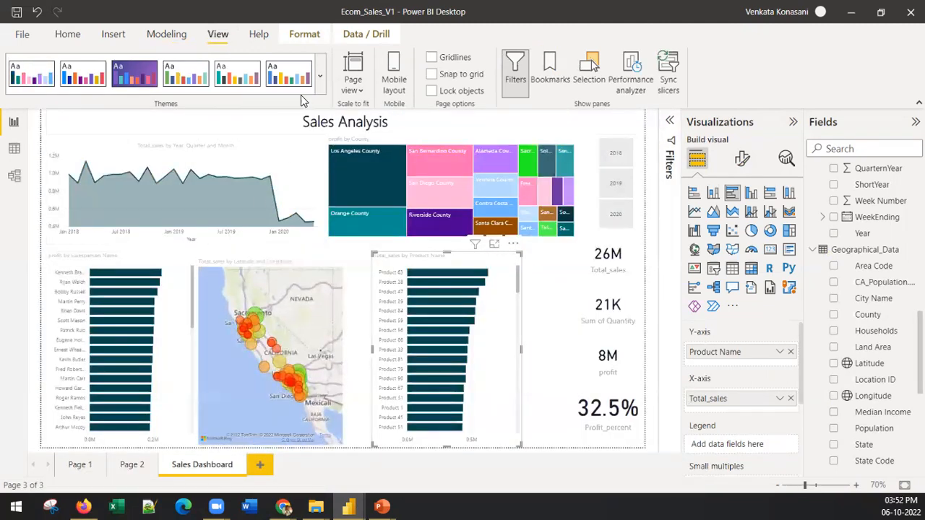
click(320, 75)
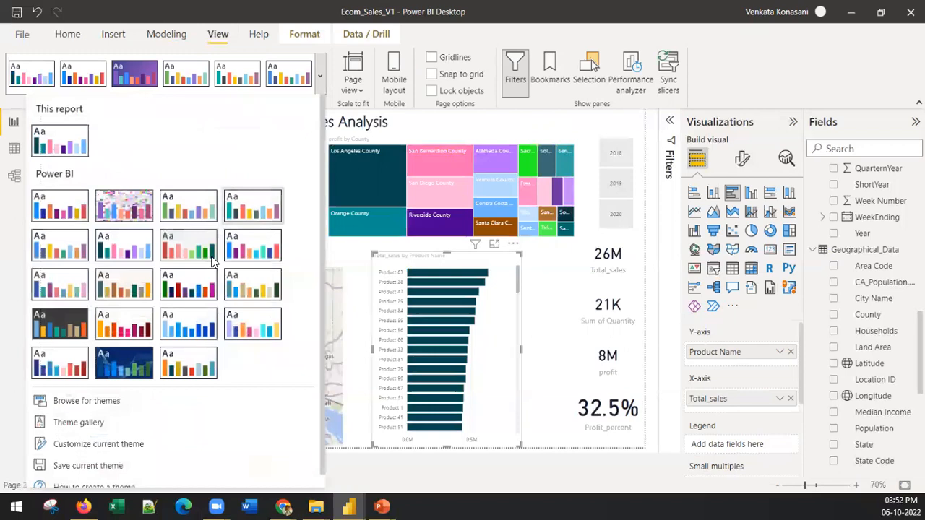
click(127, 281)
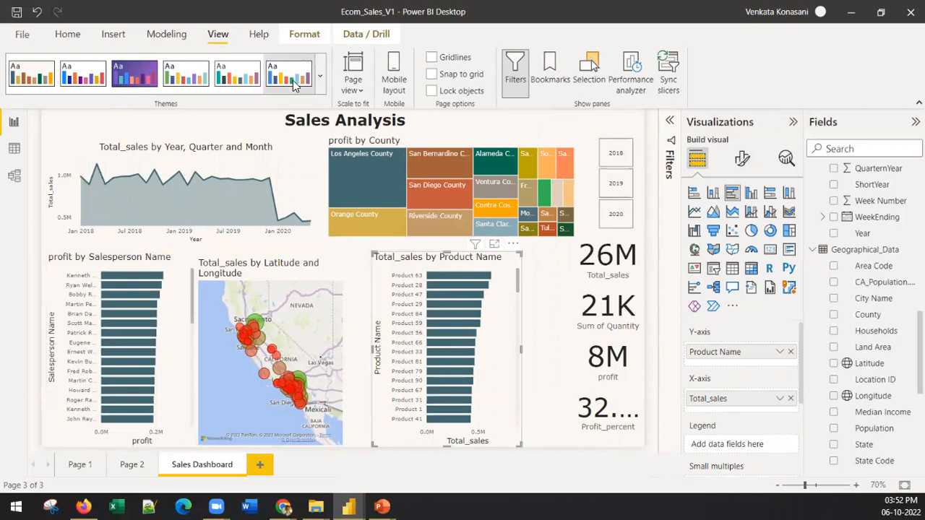
Try the dark-background report theme, followed by the navy, blue and red theme
click(323, 85)
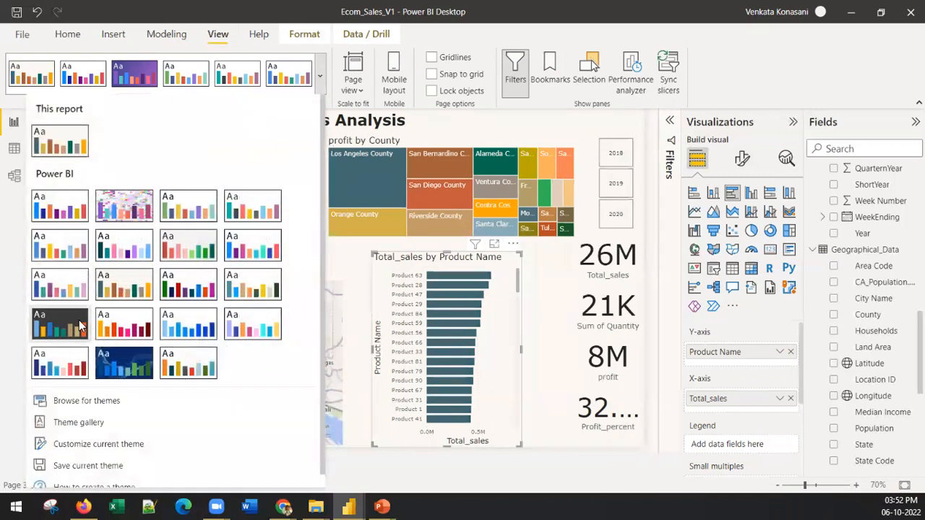
click(64, 319)
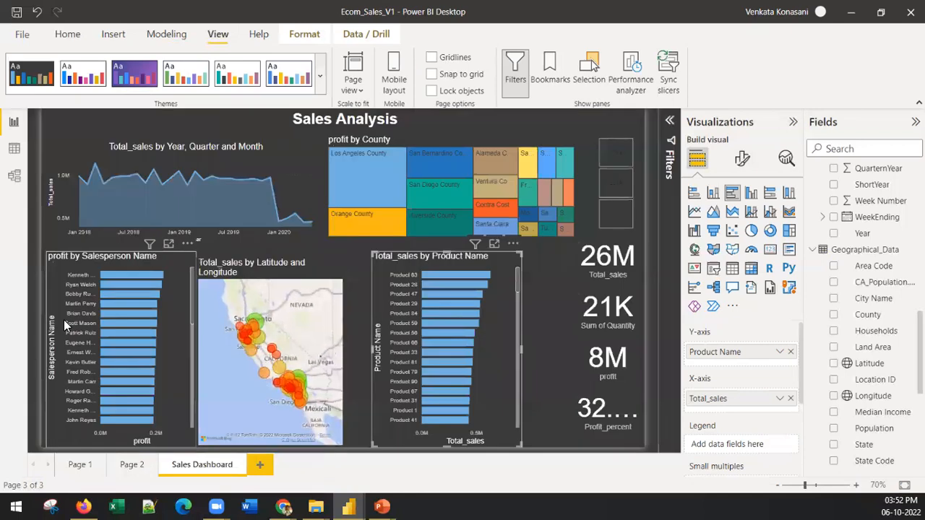
click(322, 81)
click(59, 357)
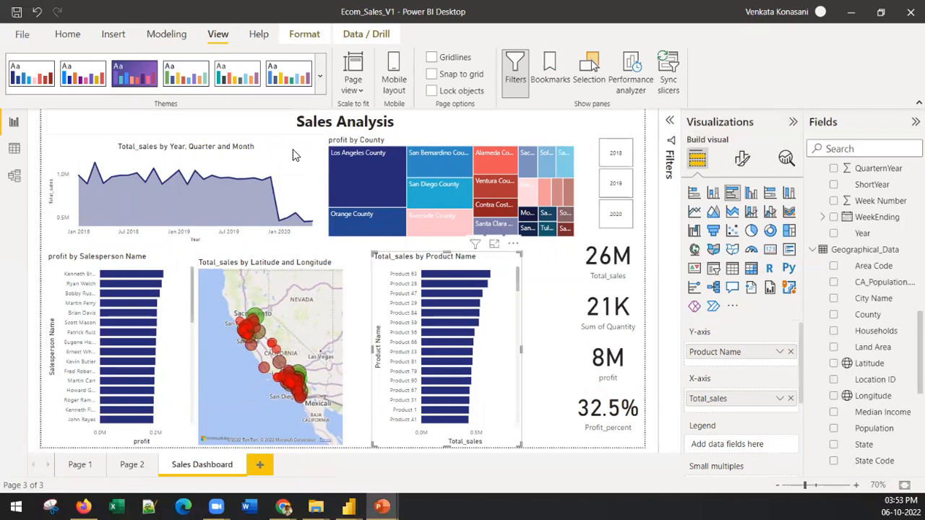
Try the beige-background theme, the purple-background theme and the bright blue and magenta theme on the report
click(319, 75)
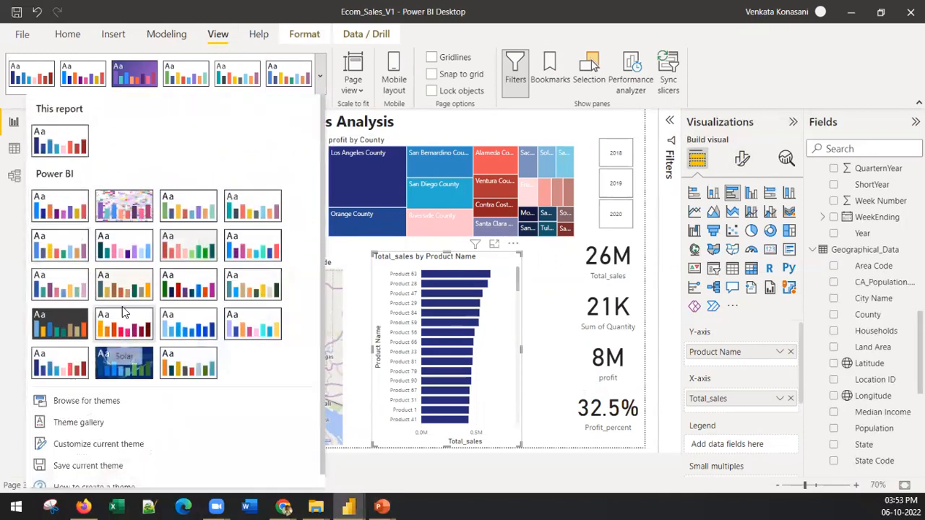
click(127, 271)
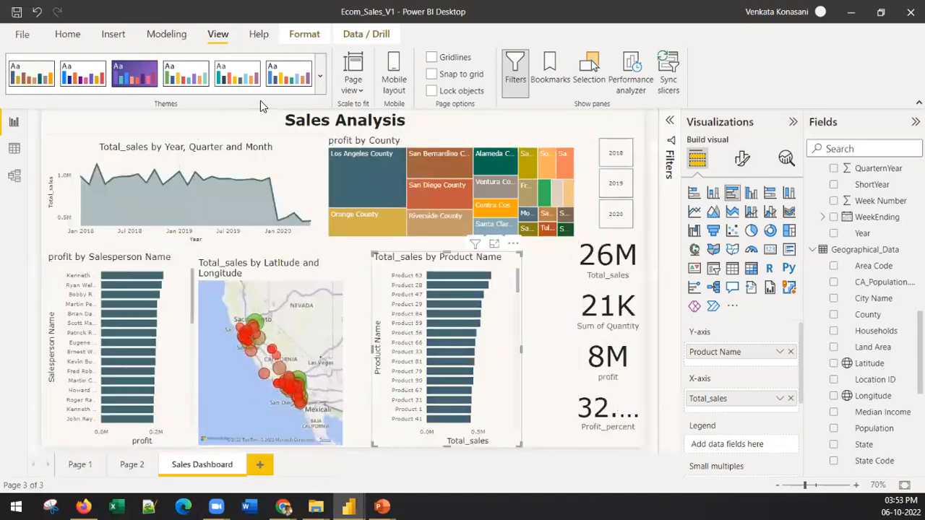
click(320, 78)
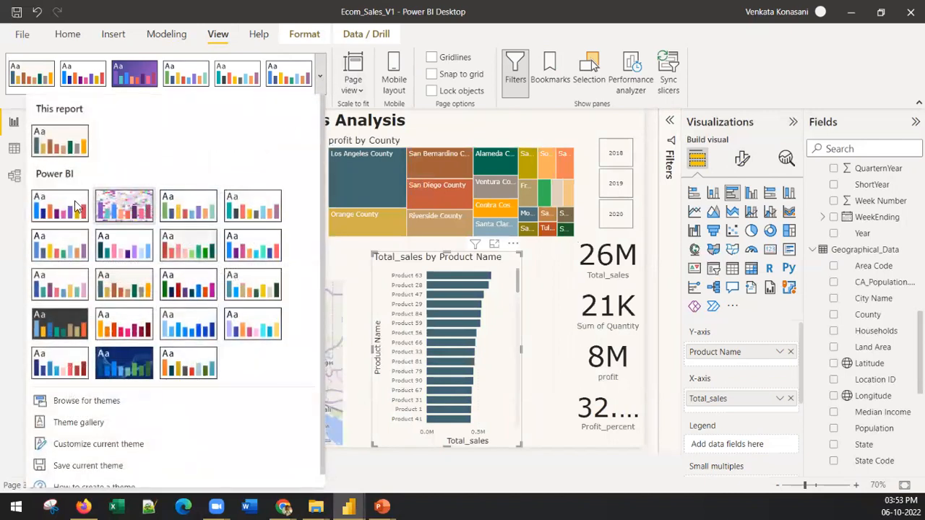
key(Escape)
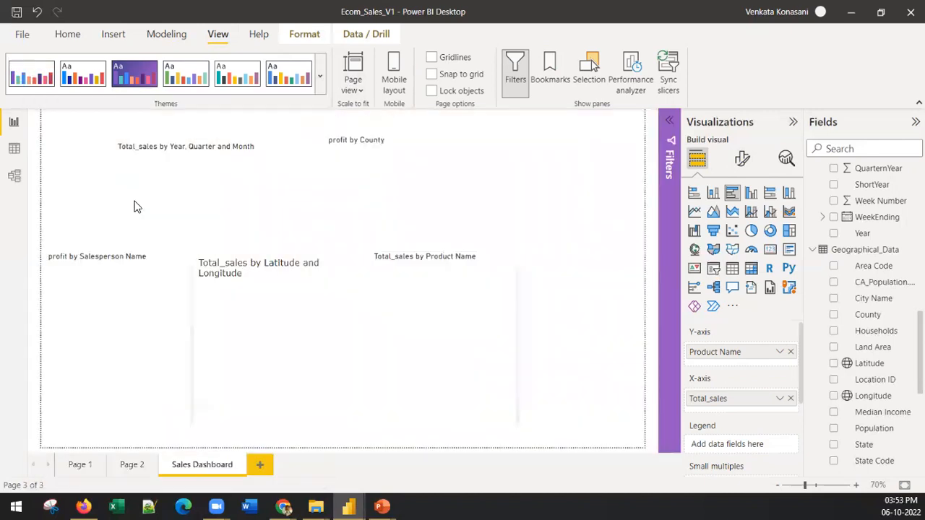
click(322, 82)
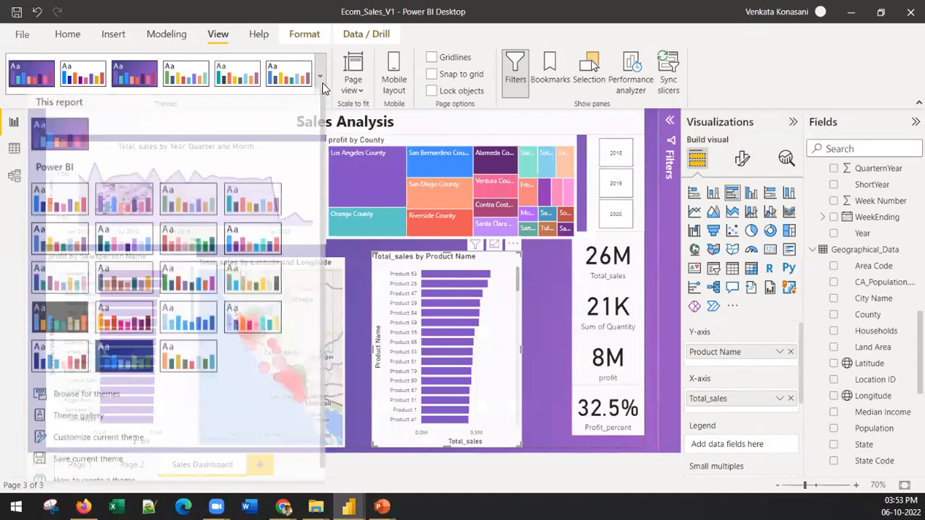
click(257, 247)
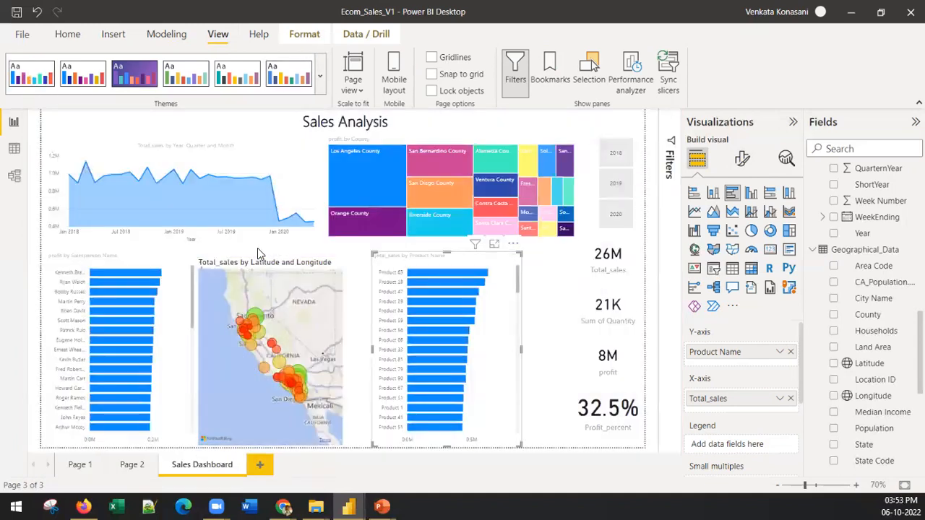
Apply the white-background report theme with the teal, blue, tan and orange palette
click(325, 84)
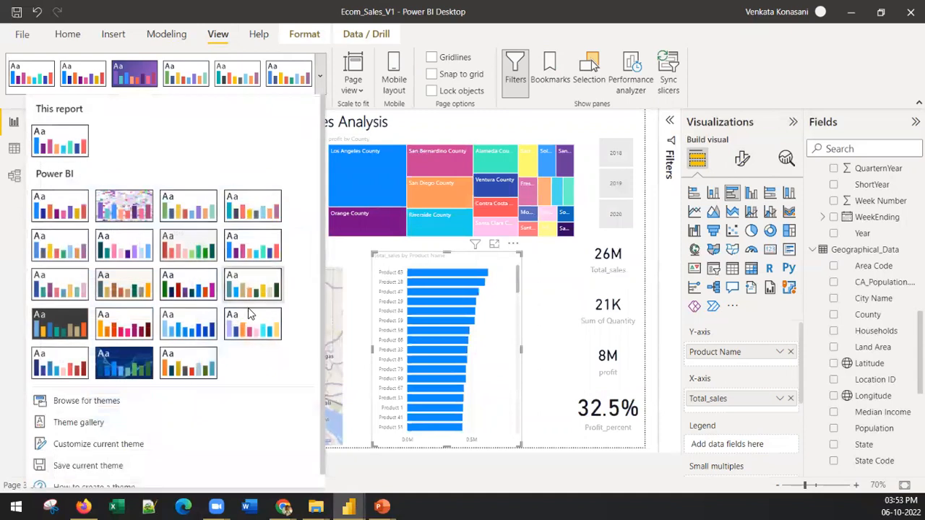
click(252, 286)
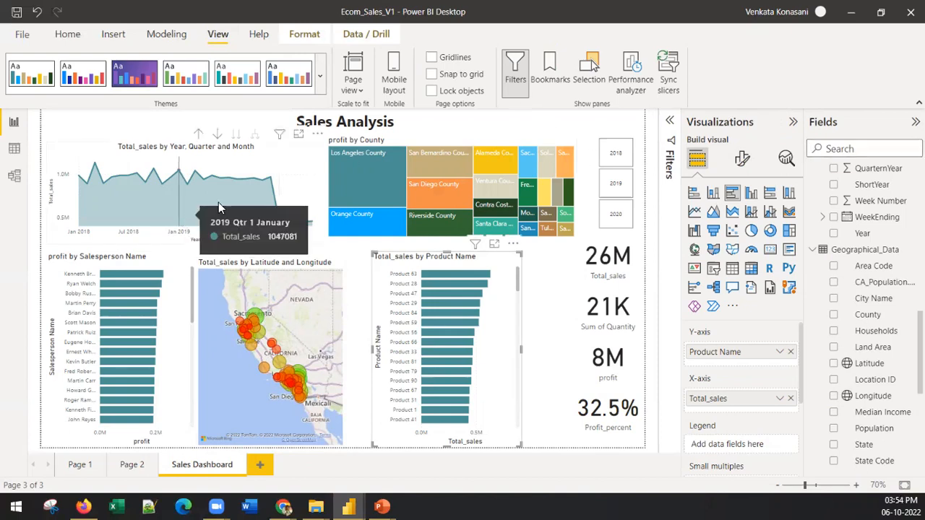
click(418, 124)
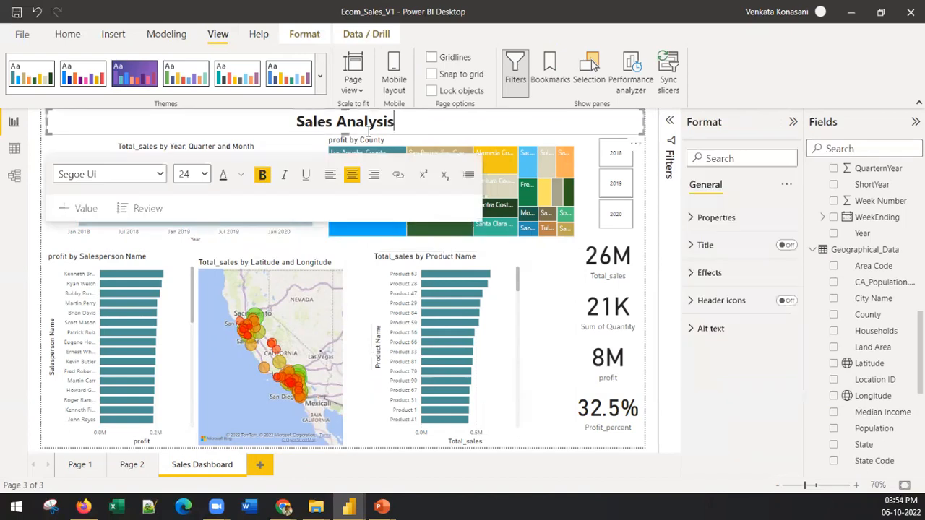
drag(341, 134, 337, 134)
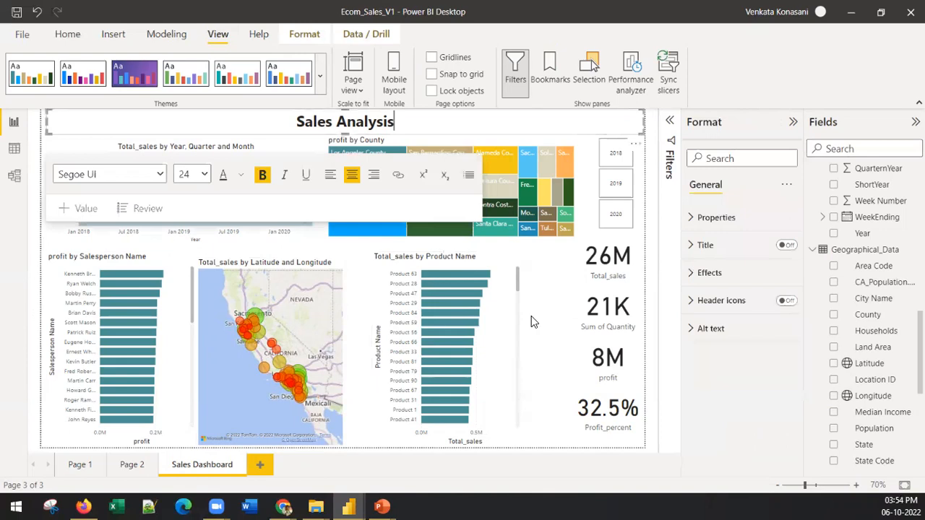
click(656, 290)
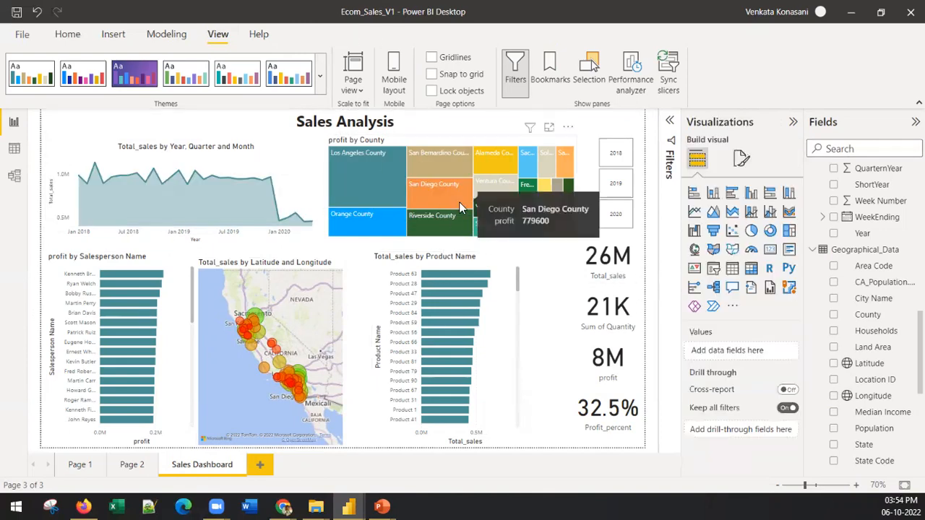